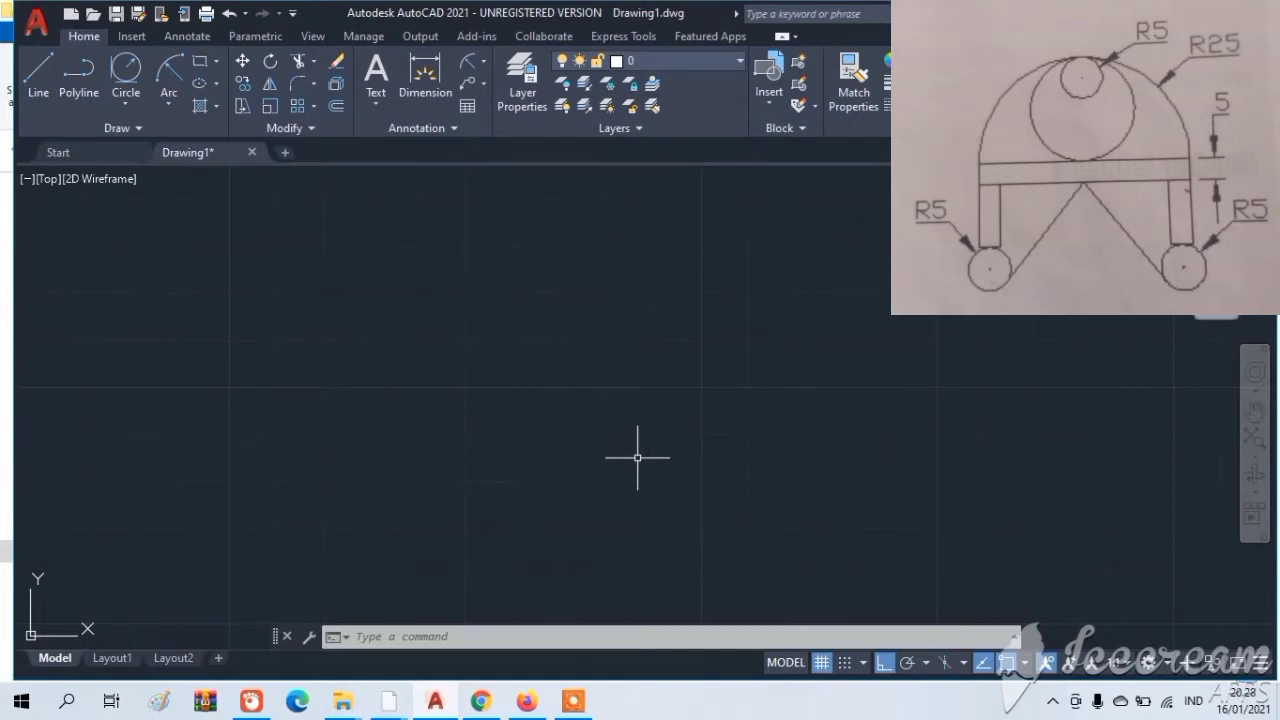
Accept the drawing units with International lighting units via UNIT.
left_click(479, 640)
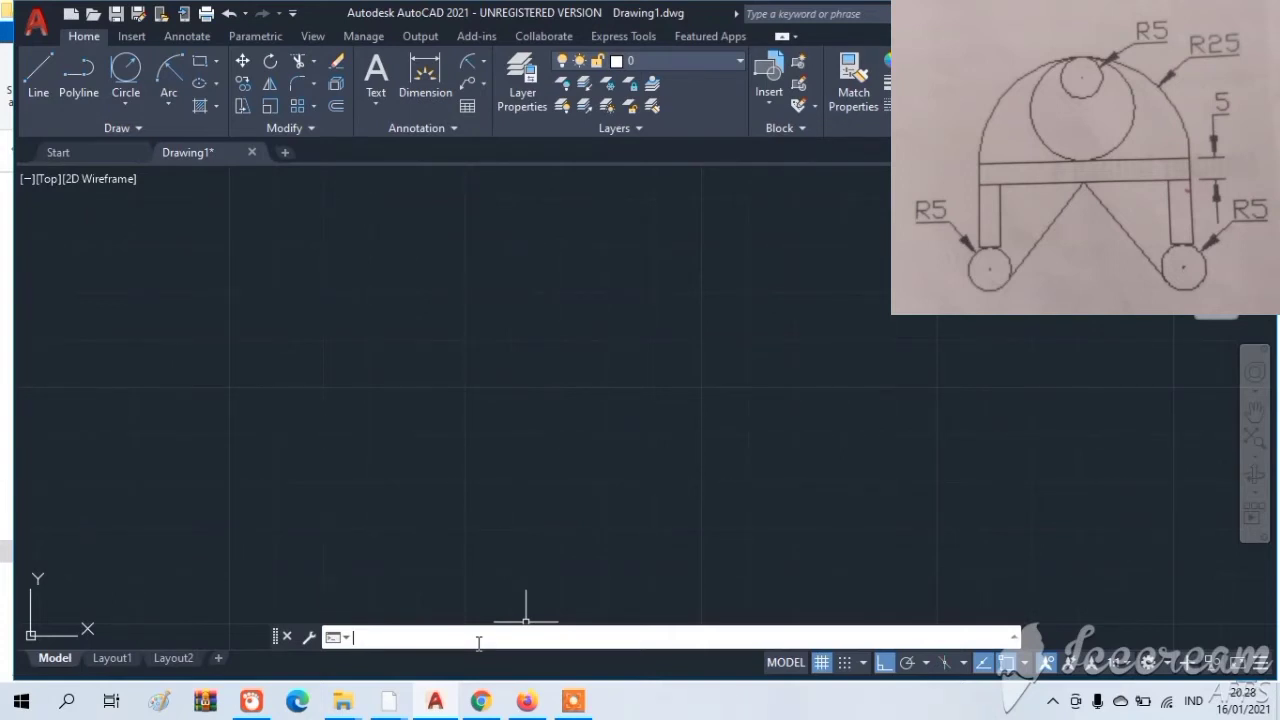
type("UNITS")
key("Return")
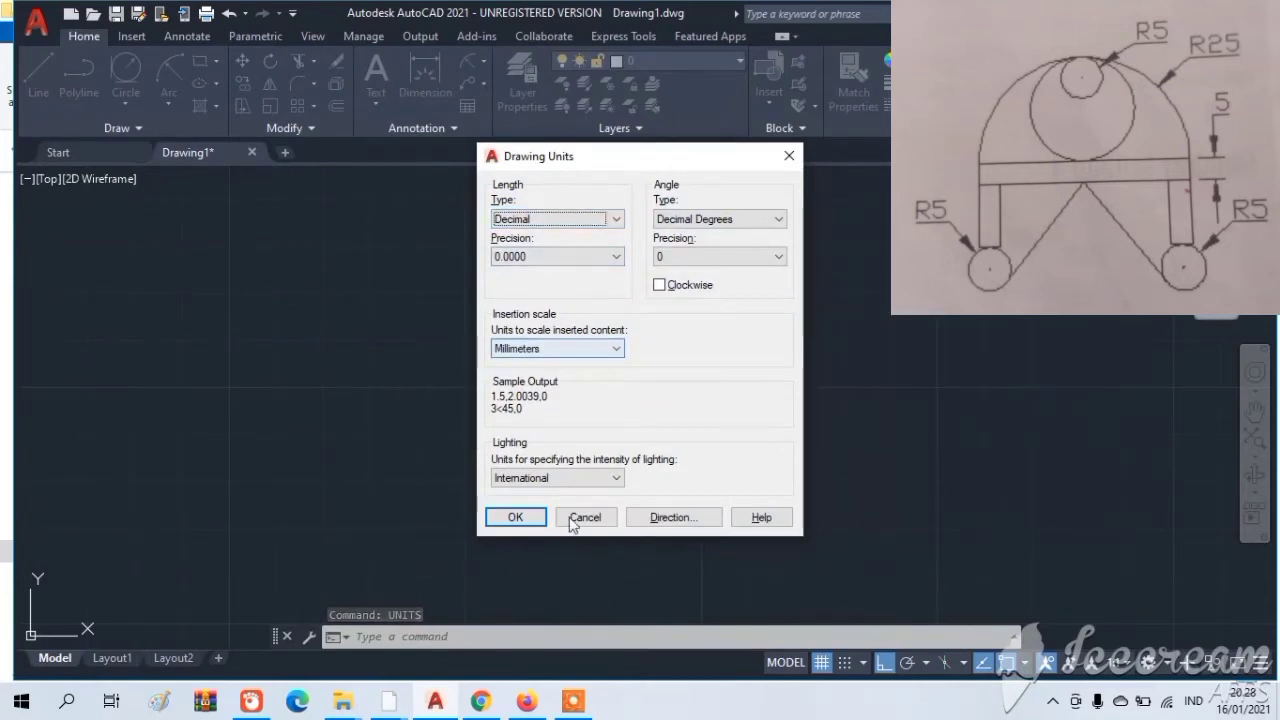
left_click(565, 477)
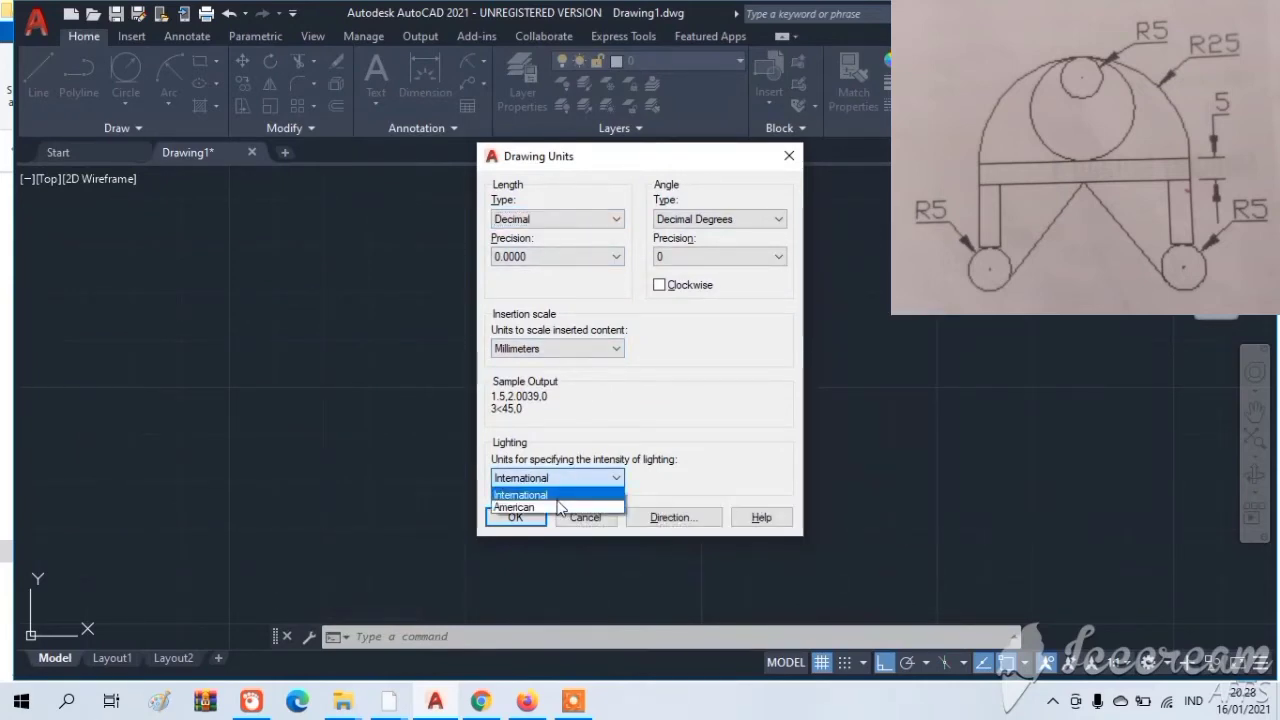
left_click(560, 495)
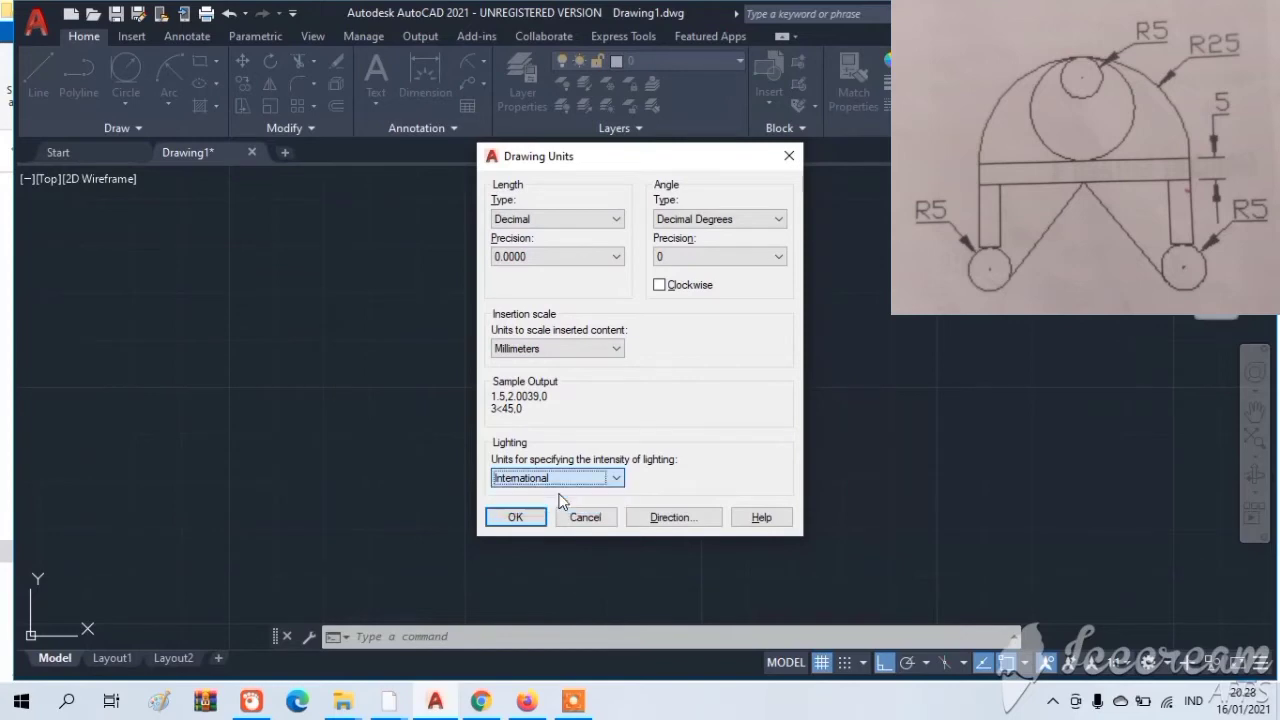
left_click(535, 518)
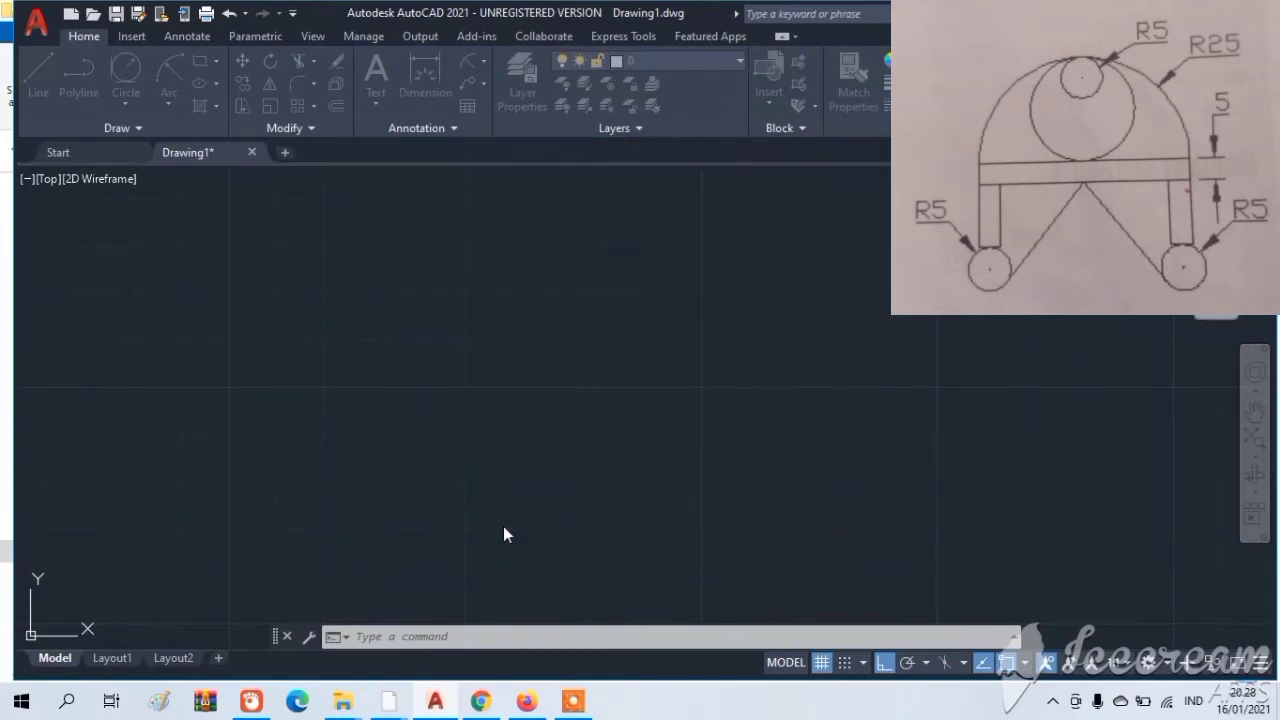
left_click(503, 526)
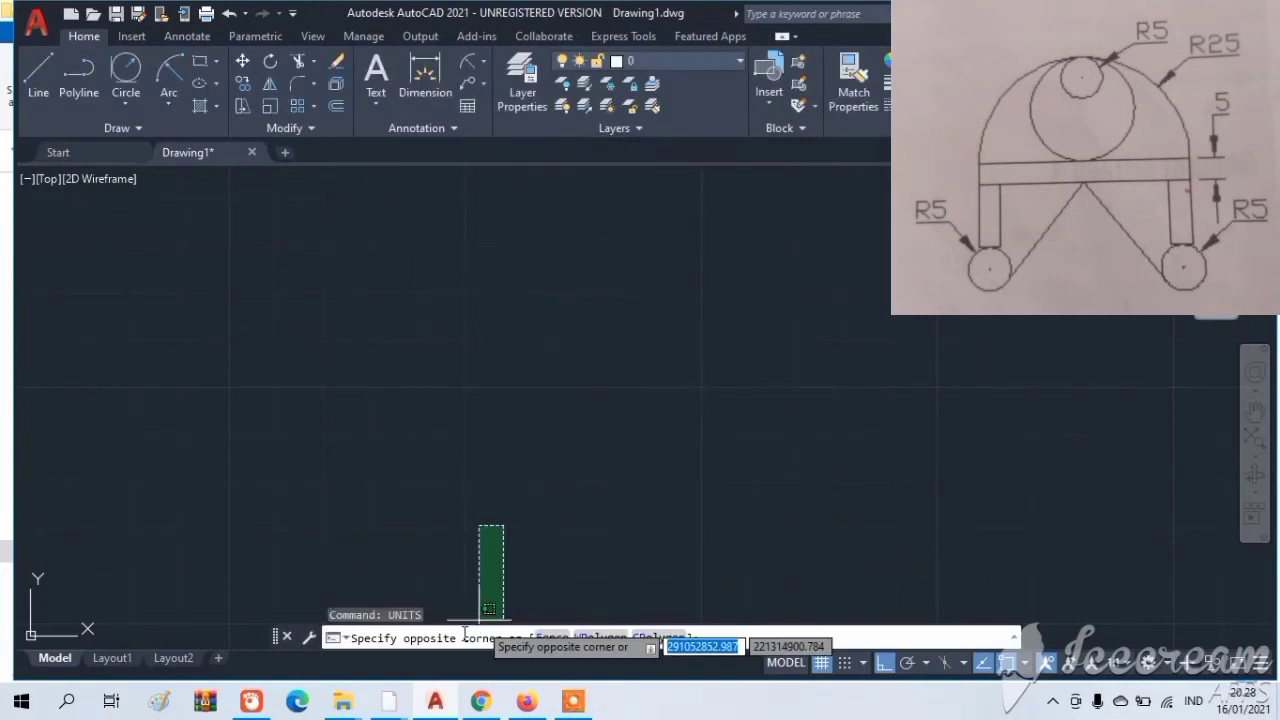
key("Escape")
key("Escape")
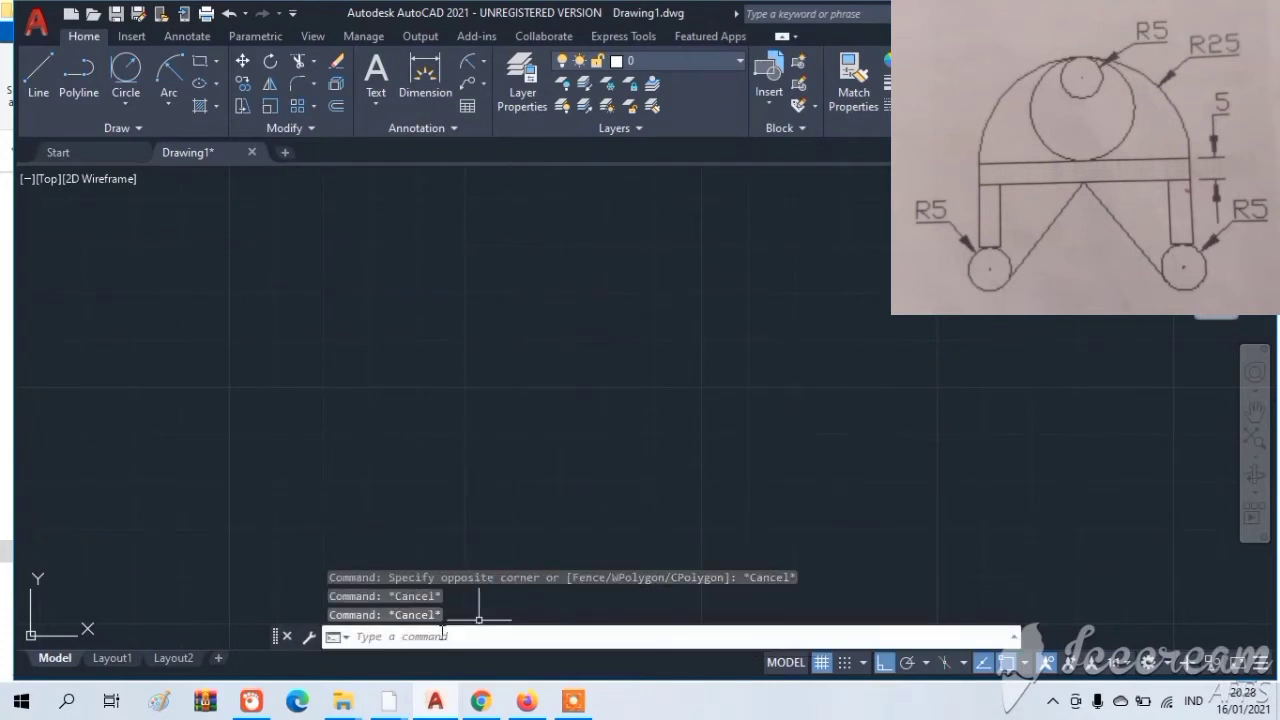
Set the drawing limits from 0,0 to 210,297.
type("limits")
key("Return")
type("0,")
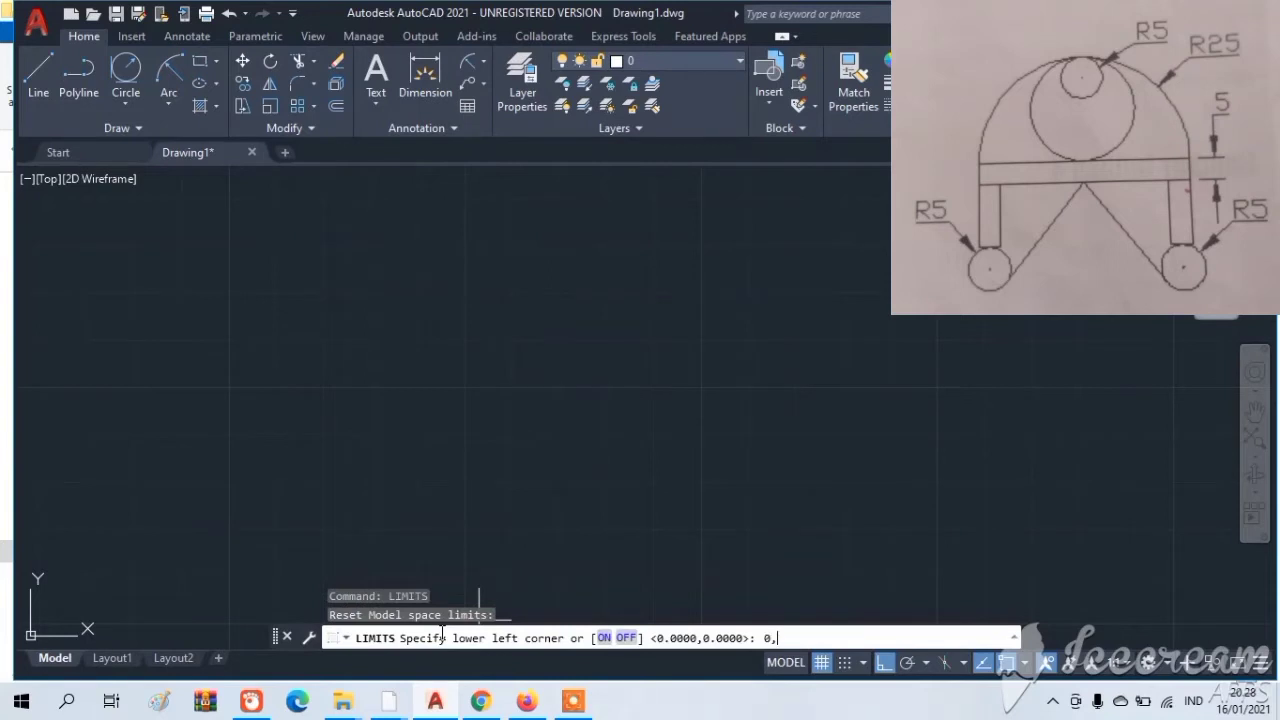
type("0")
key("Return")
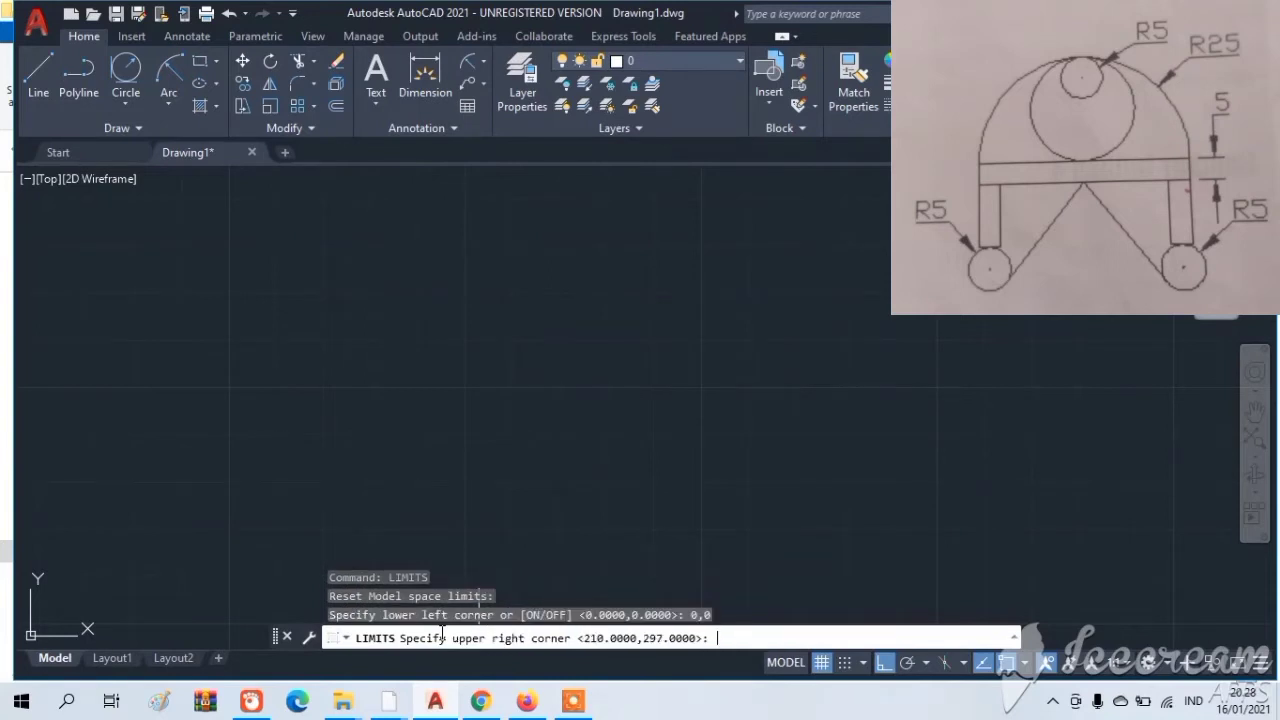
type("21")
type("0,")
type("297")
key("Return")
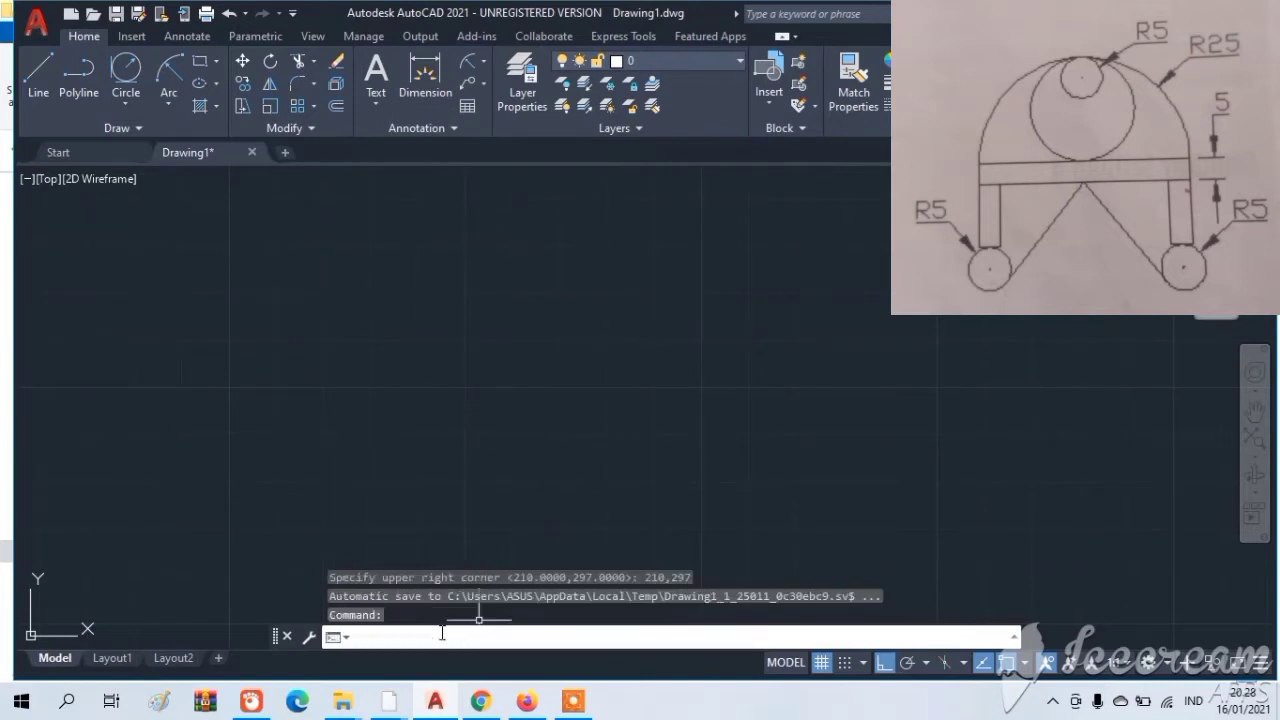
Set both snap spacing and grid spacing to 10.
type("S")
type("NAp")
key("Return")
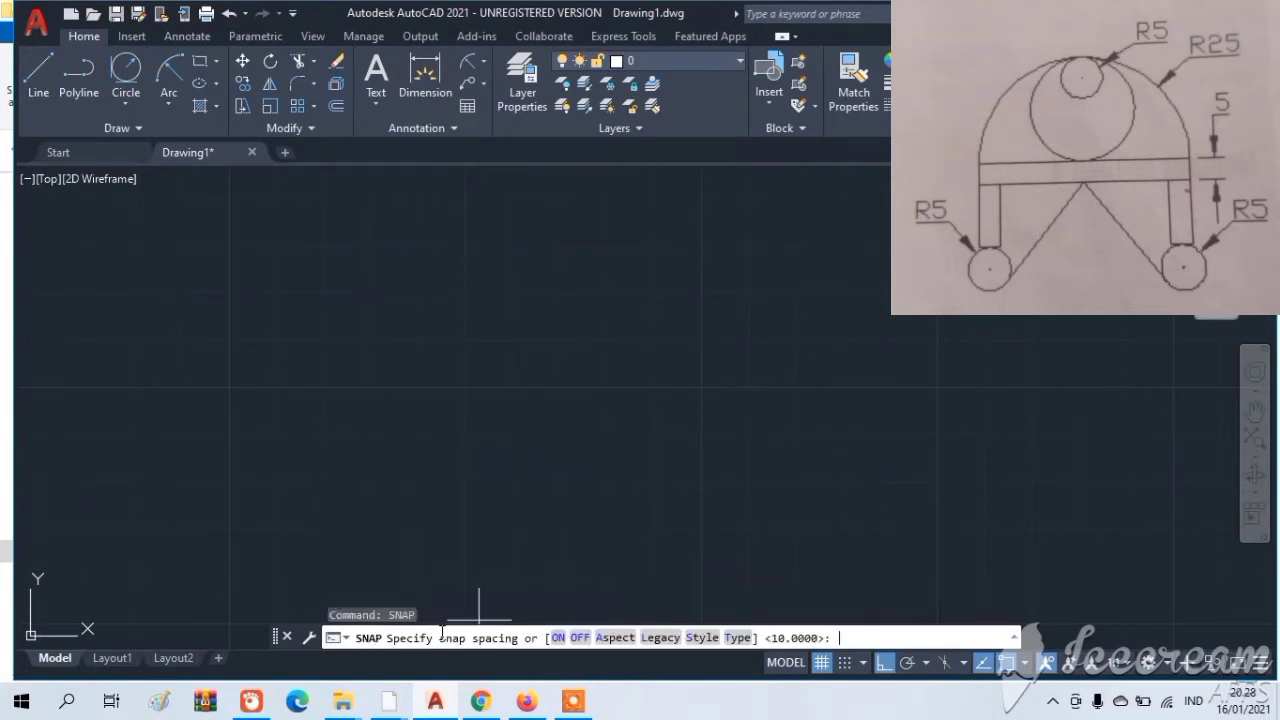
type("10")
key("Return")
type("grid")
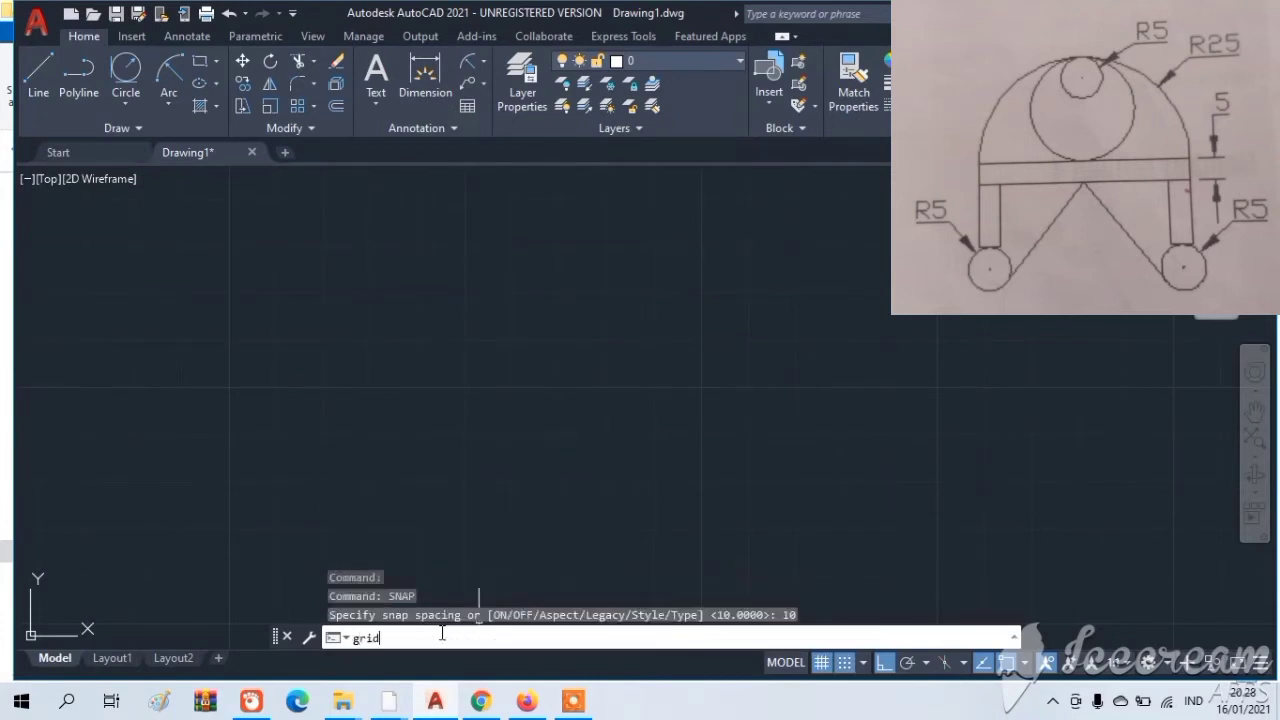
key("Return")
type("10")
key("Return")
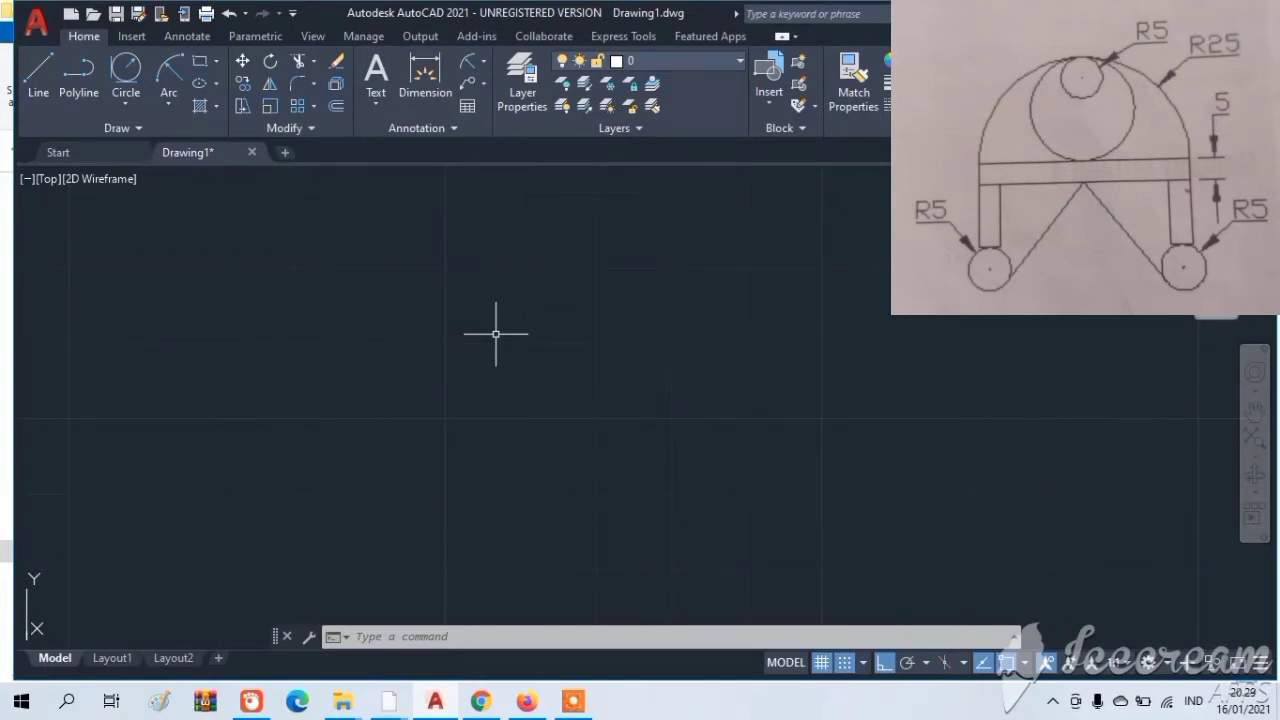
Draw a 5 wide by 15 tall rectangle near the centre using relative corner @5,15.
left_click(481, 630)
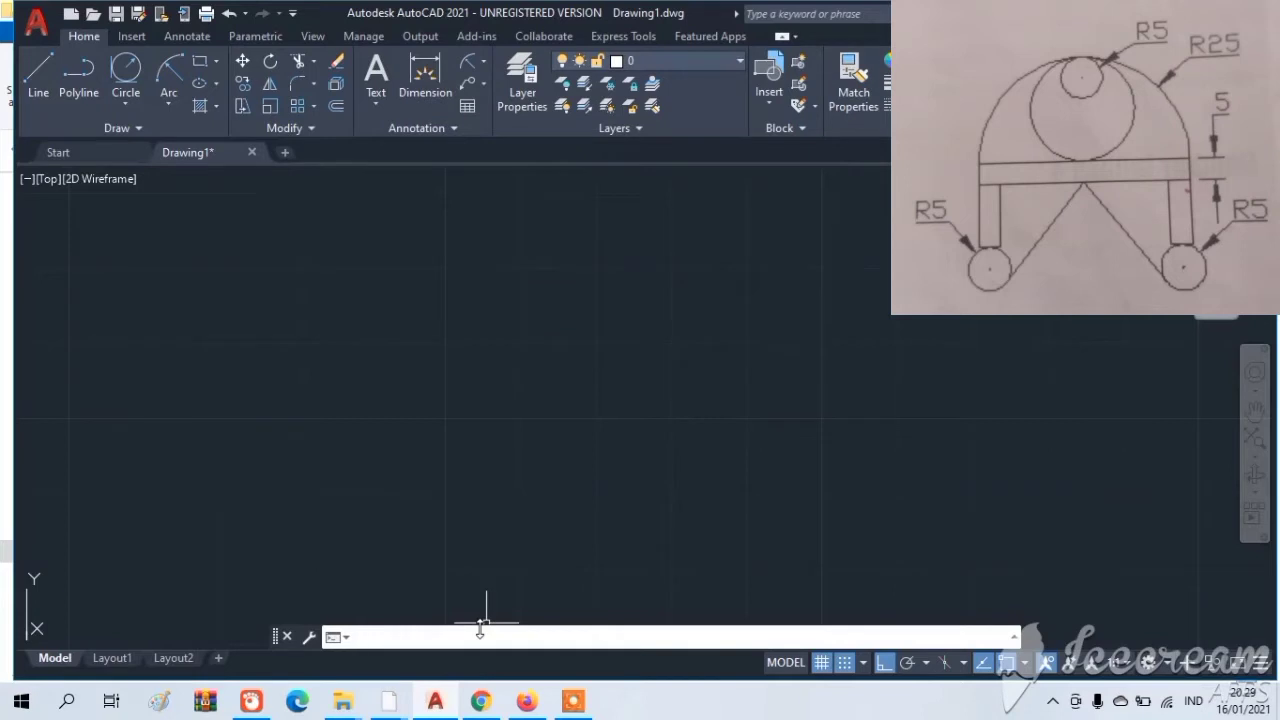
type("rectabg")
key("BackSpace")
key("BackSpace")
type("ng")
key("Down")
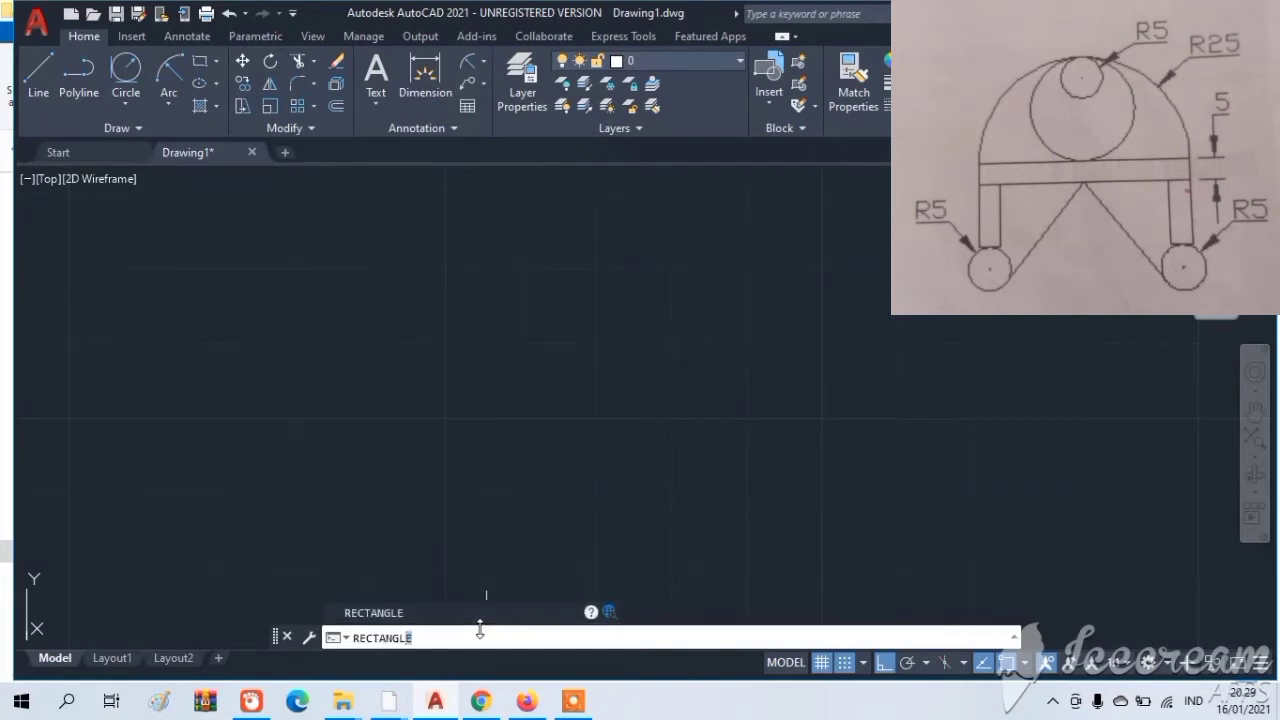
key("Return")
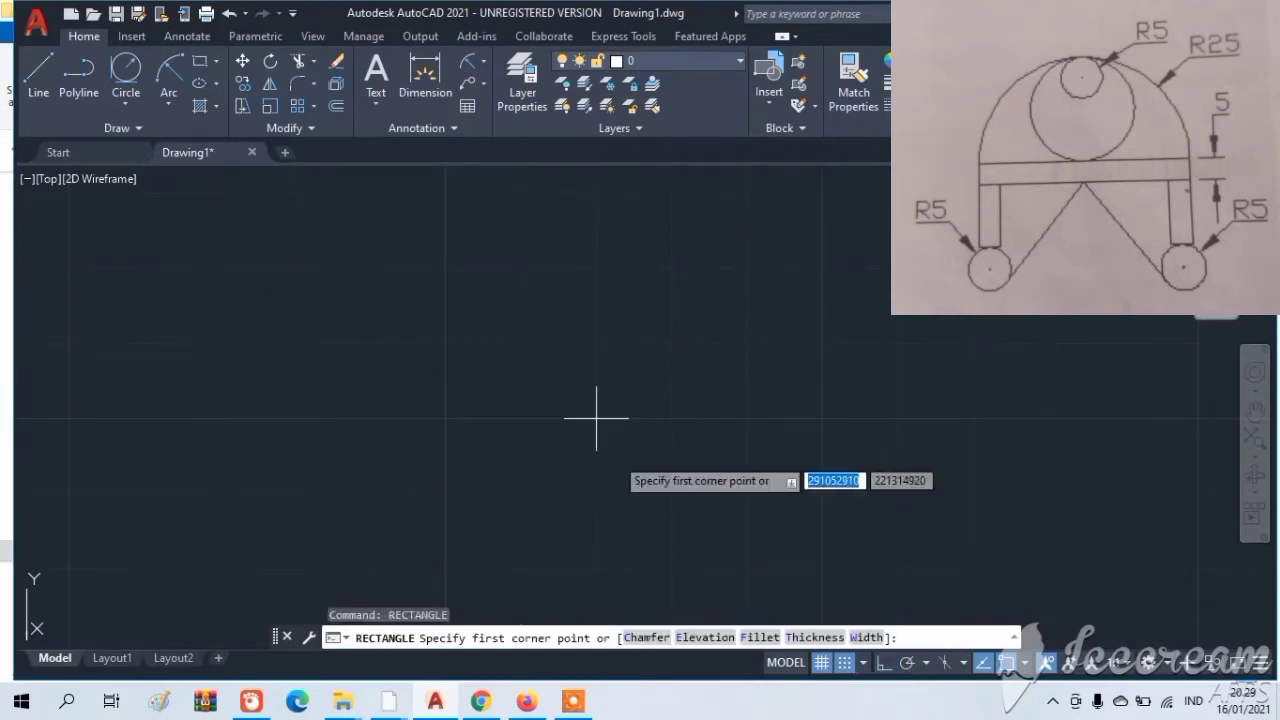
left_click(445, 419)
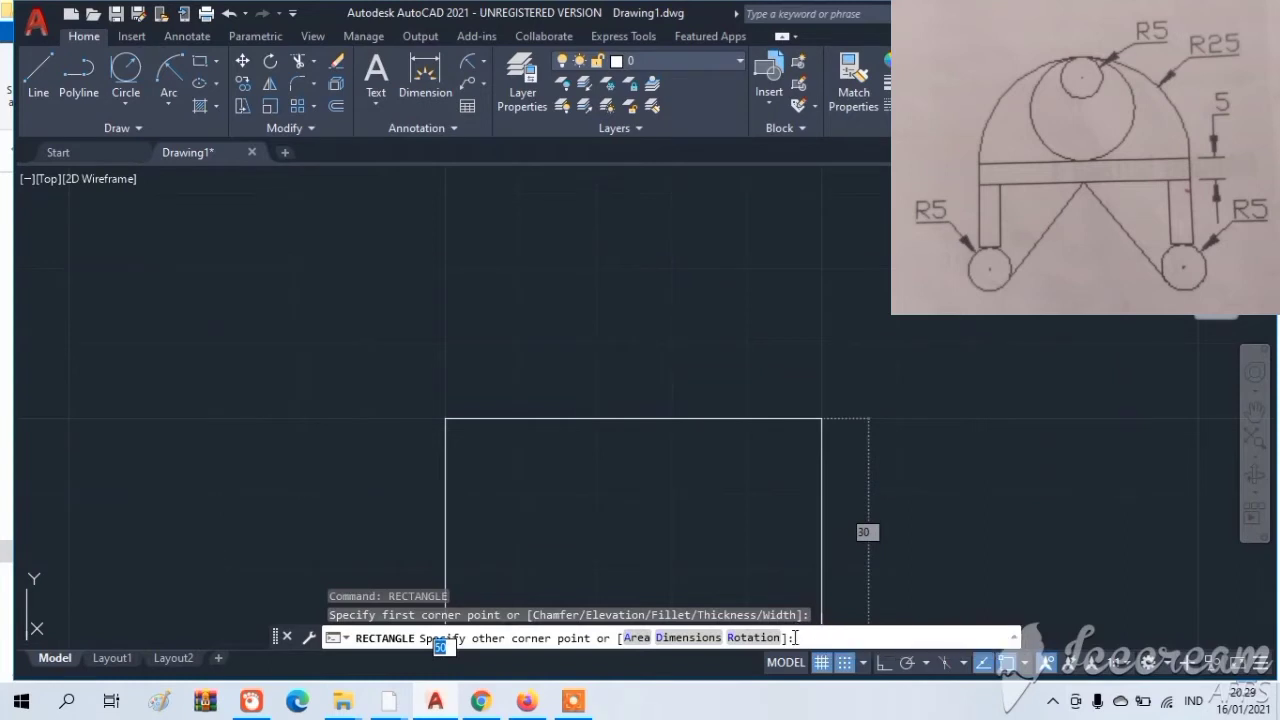
type("@")
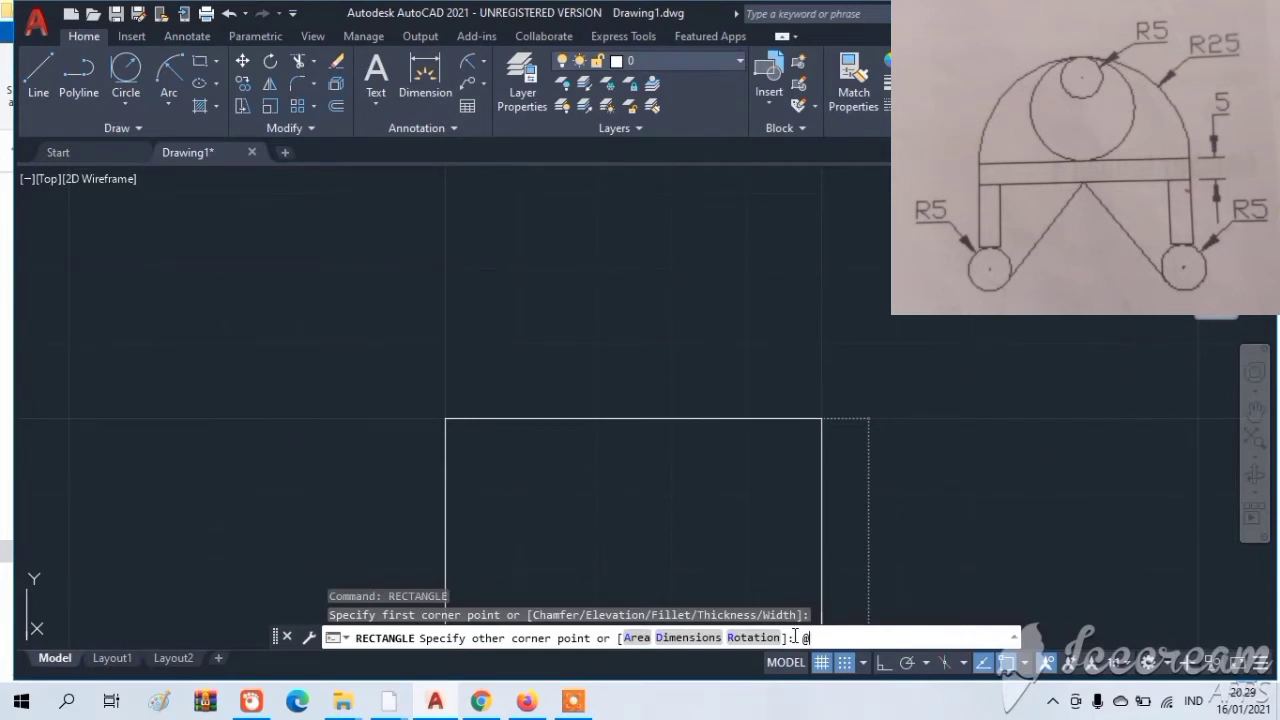
type("5")
type(",1")
type("5")
key("Return")
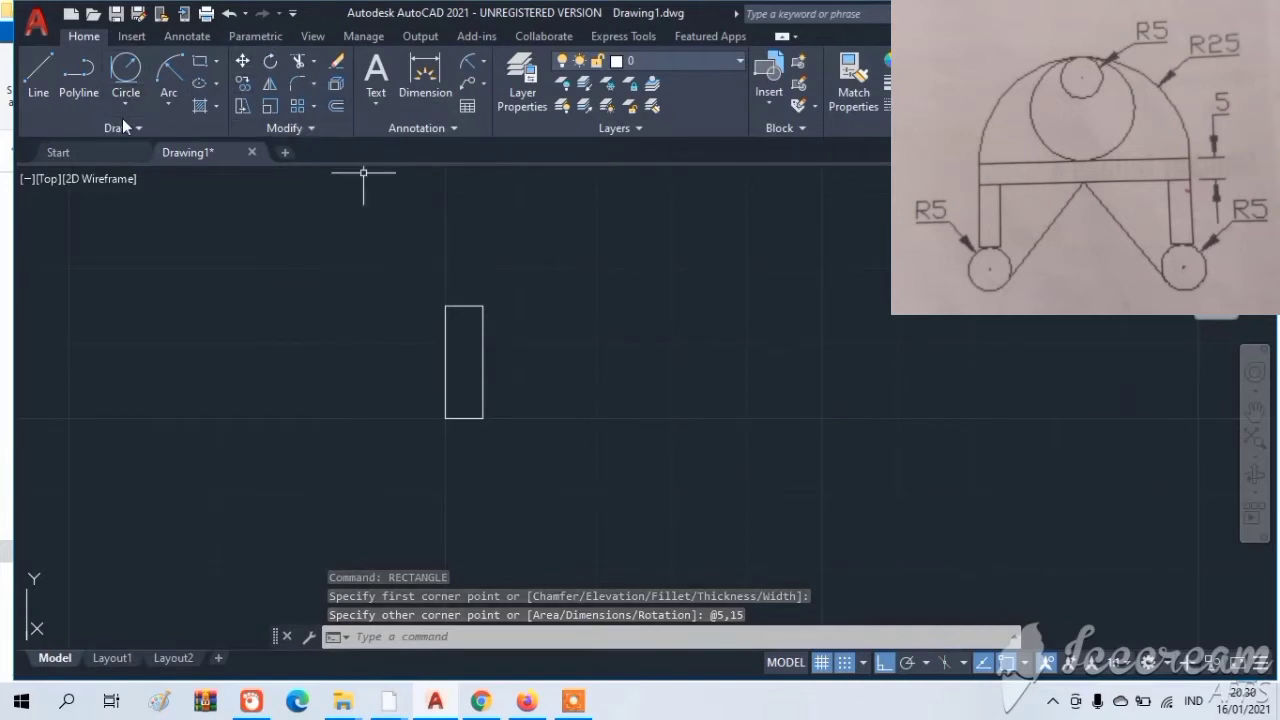
Turn off grid snap and draw a 5-unit line down from the rectangle's bottom midpoint.
left_click(44, 85)
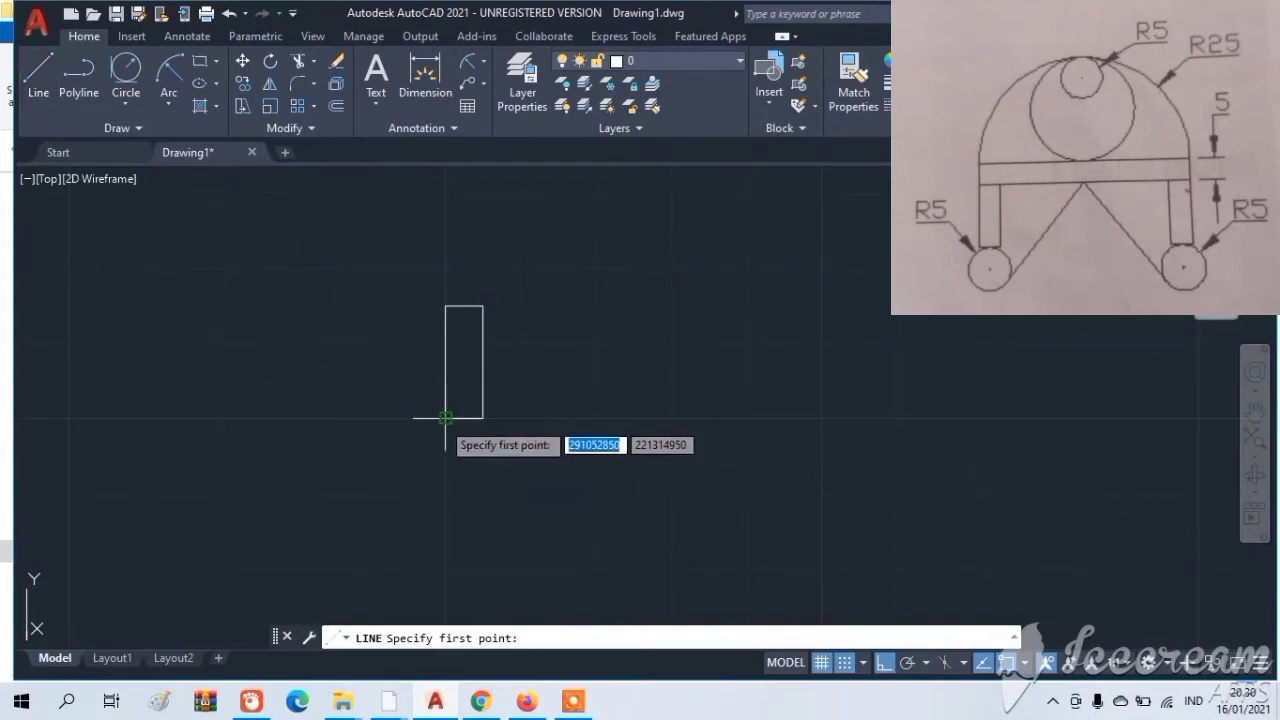
left_click(845, 662)
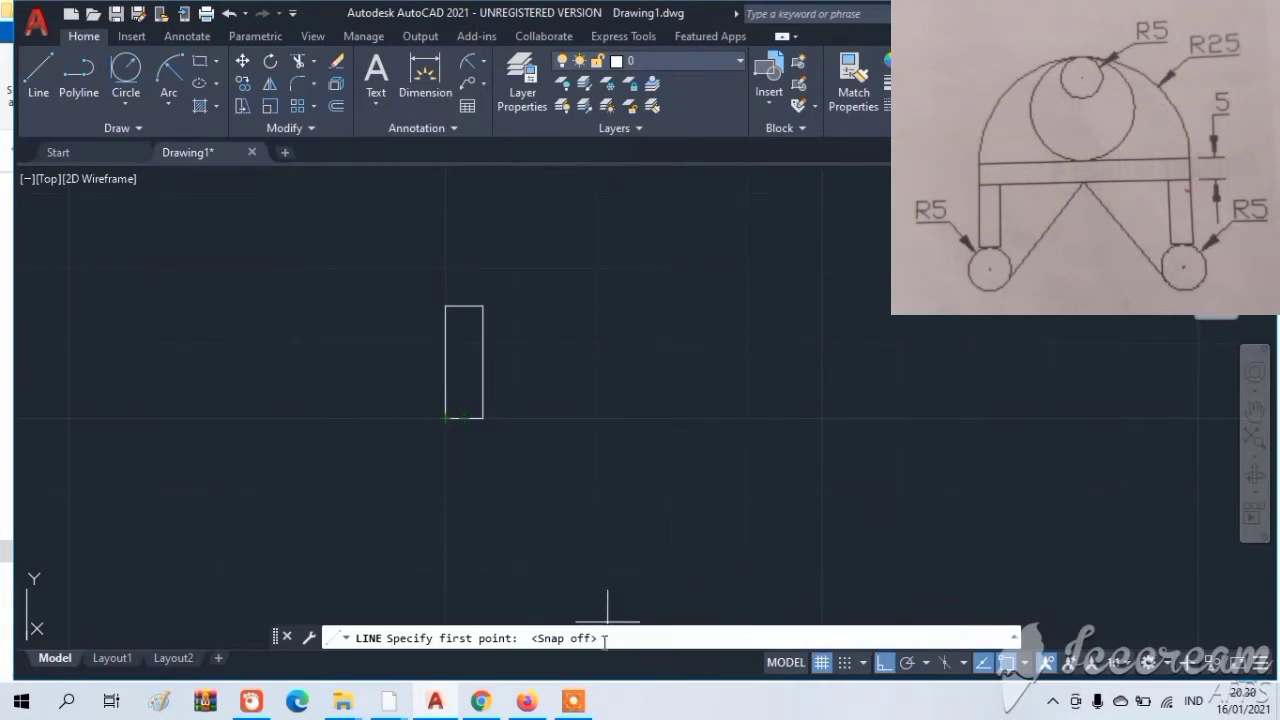
type("mid")
key("Return")
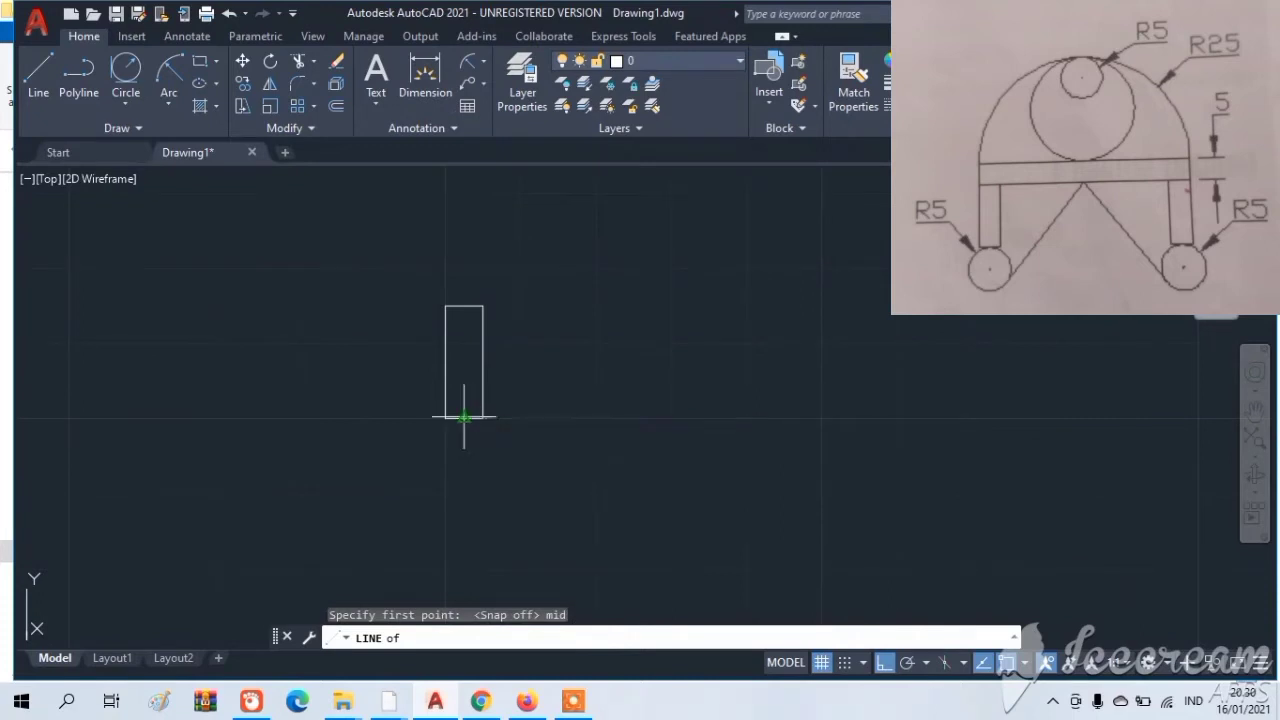
left_click(464, 418)
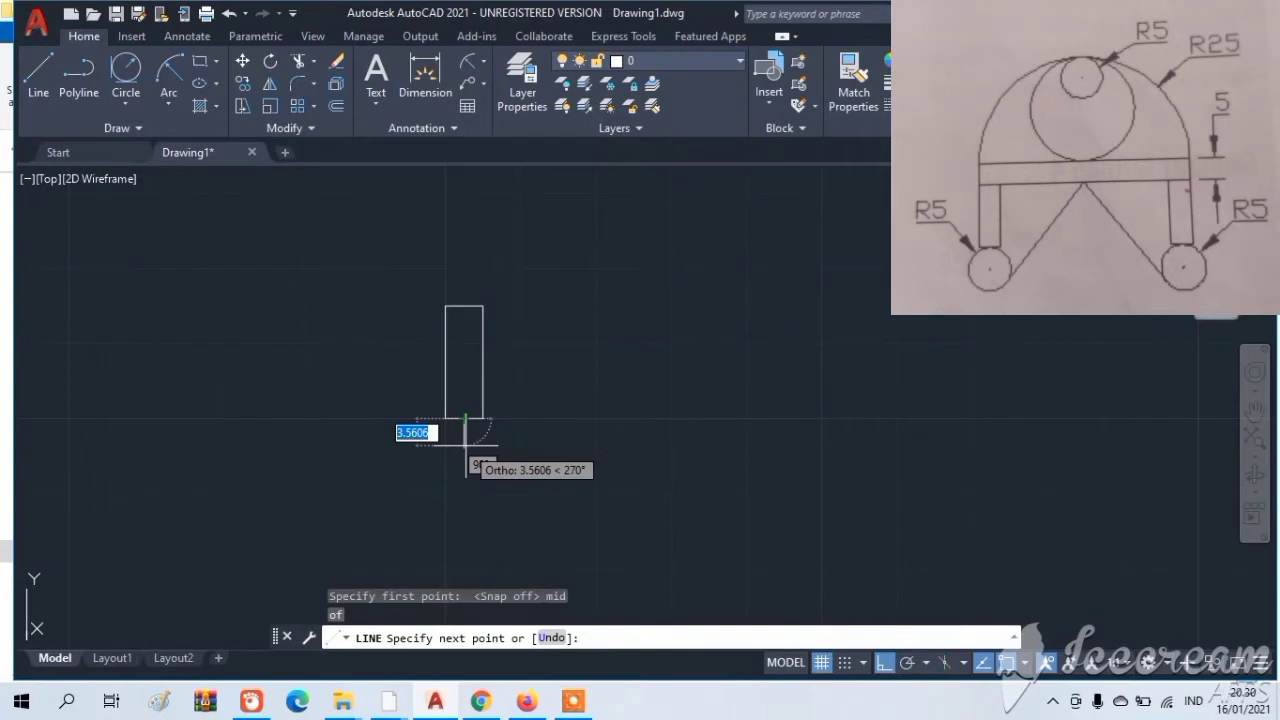
type("5")
key("Return")
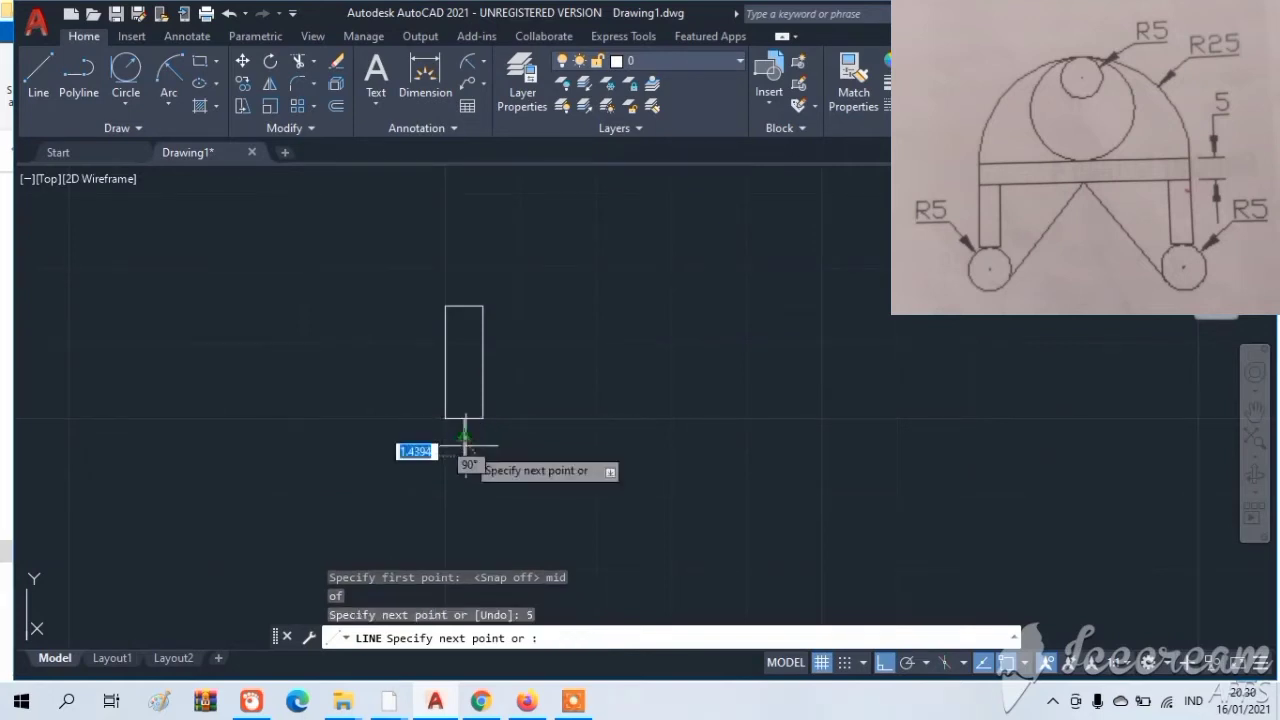
key("Escape")
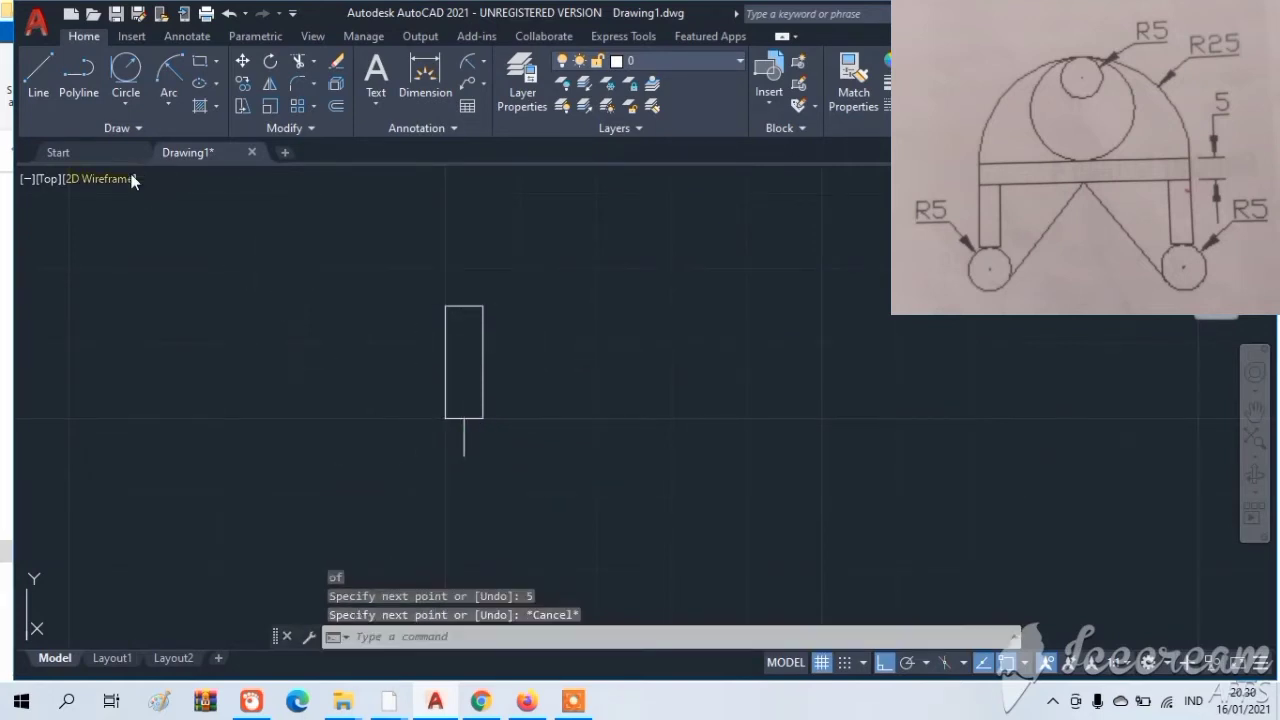
Draw a radius-5 circle centred on the line's lower endpoint.
left_click(125, 100)
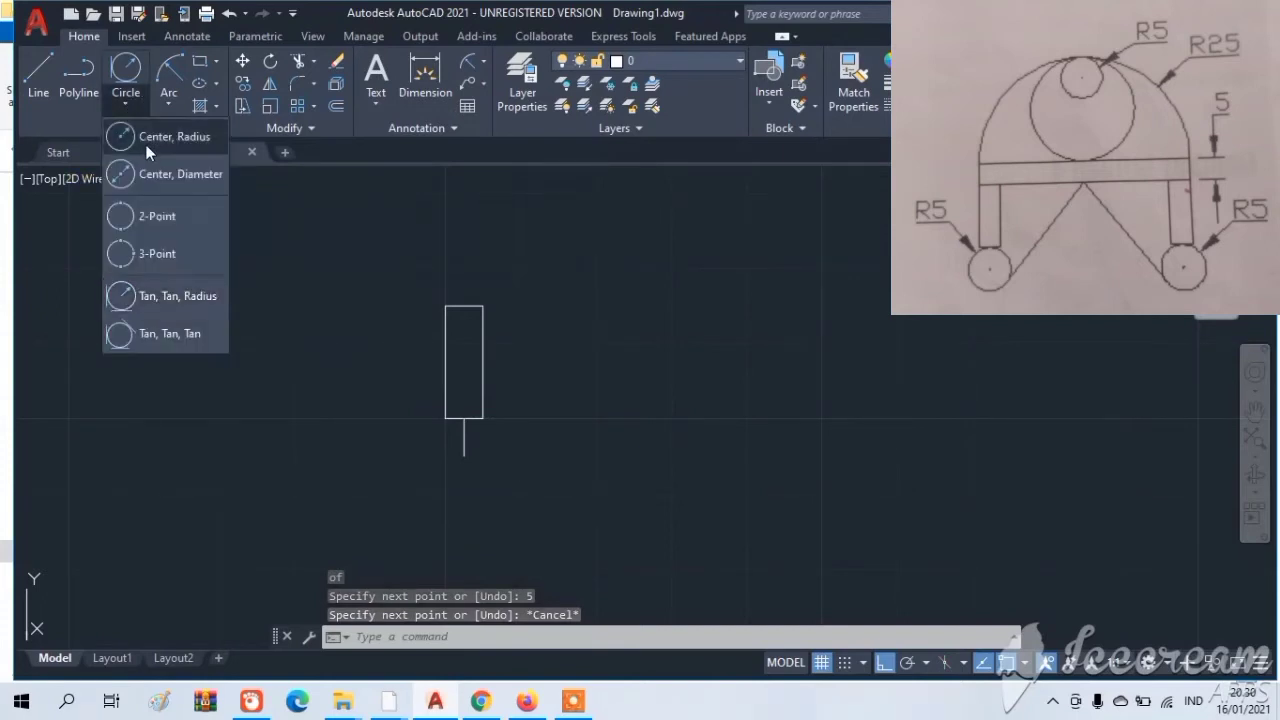
left_click(125, 134)
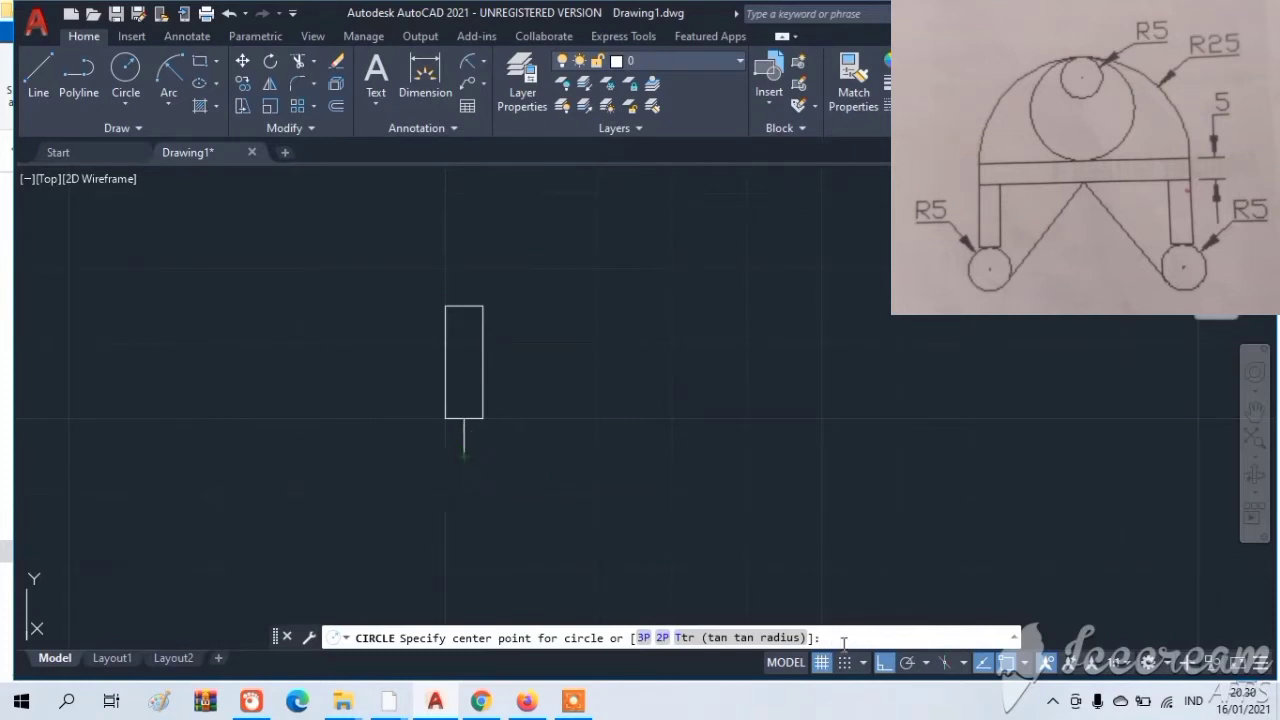
type("end")
key("Return")
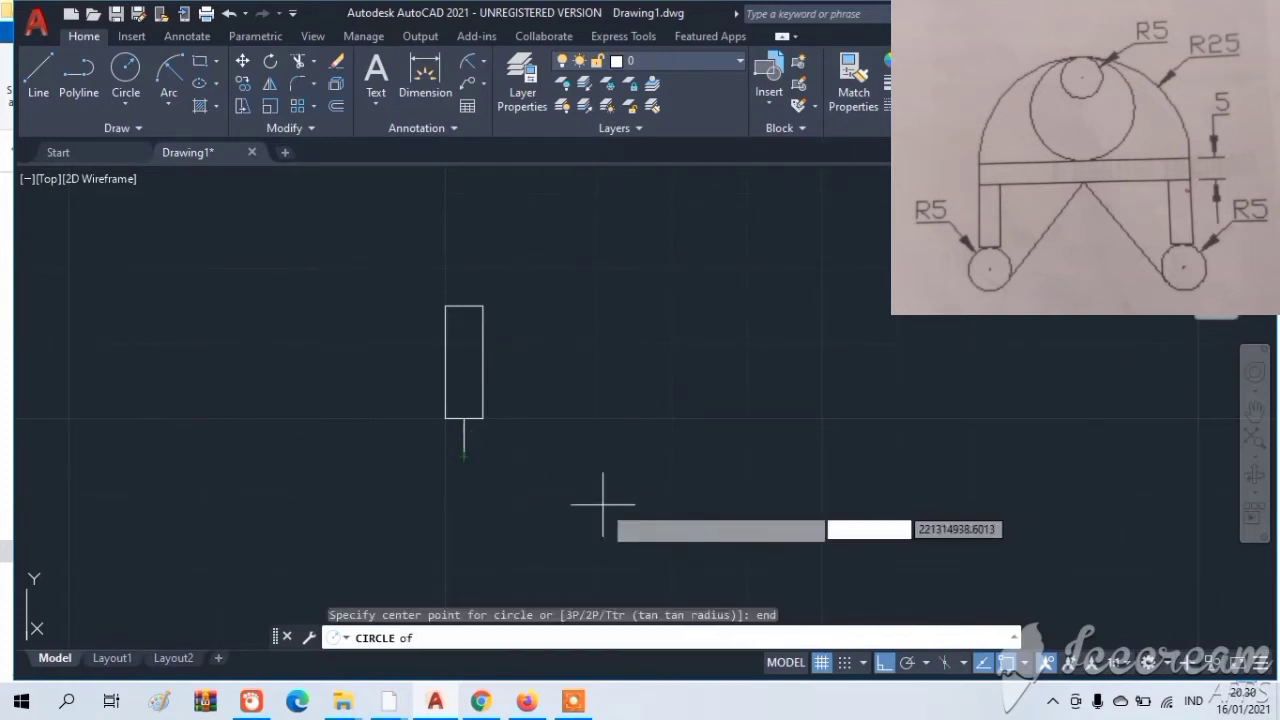
left_click(464, 456)
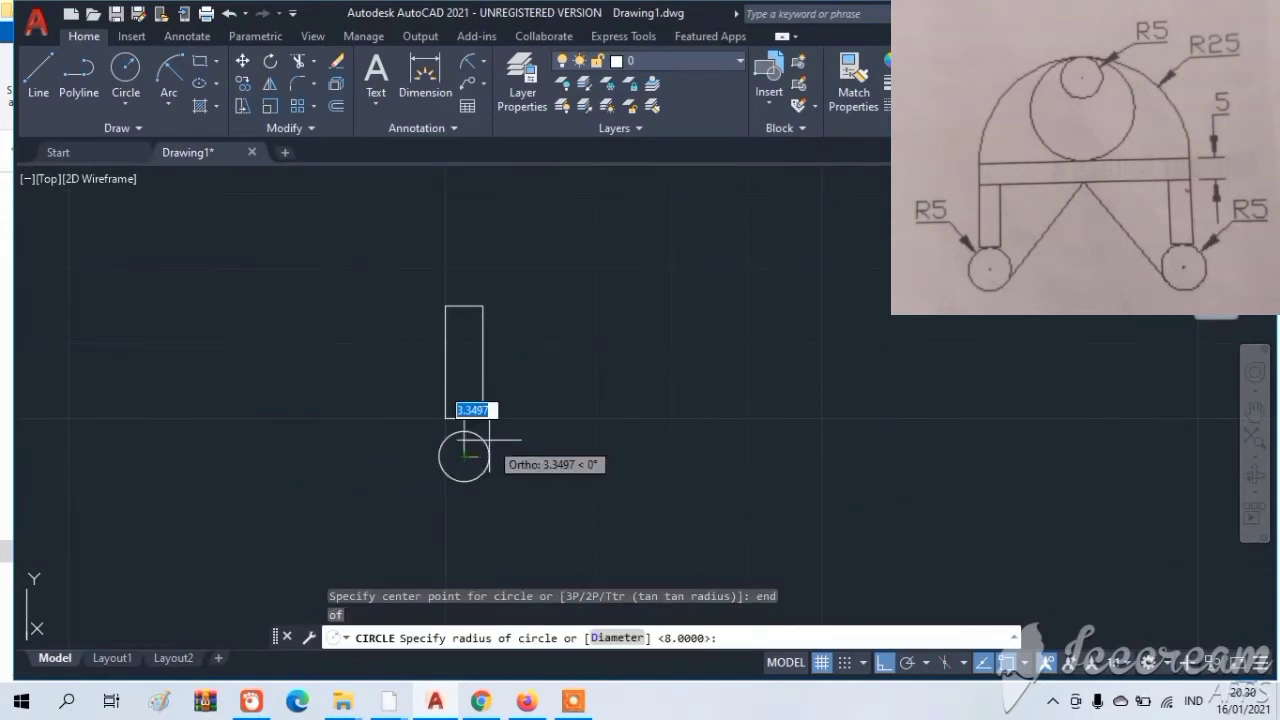
type("5")
key("Return")
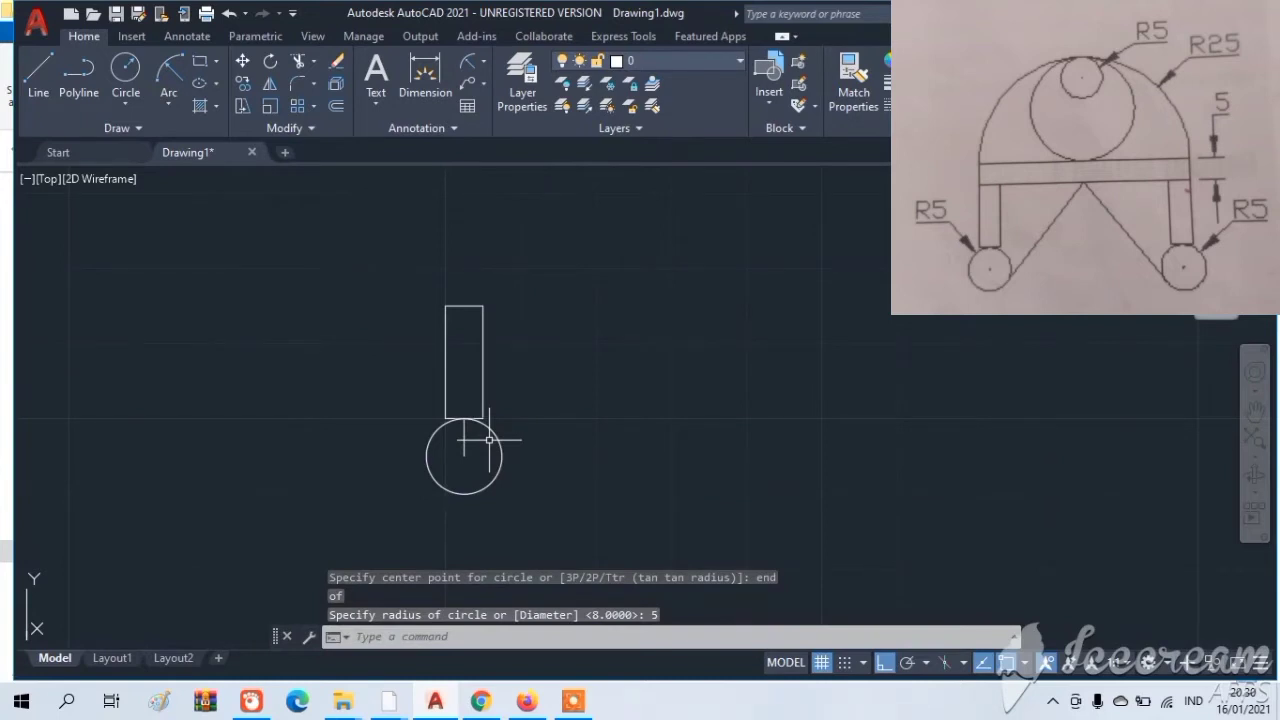
key("Escape")
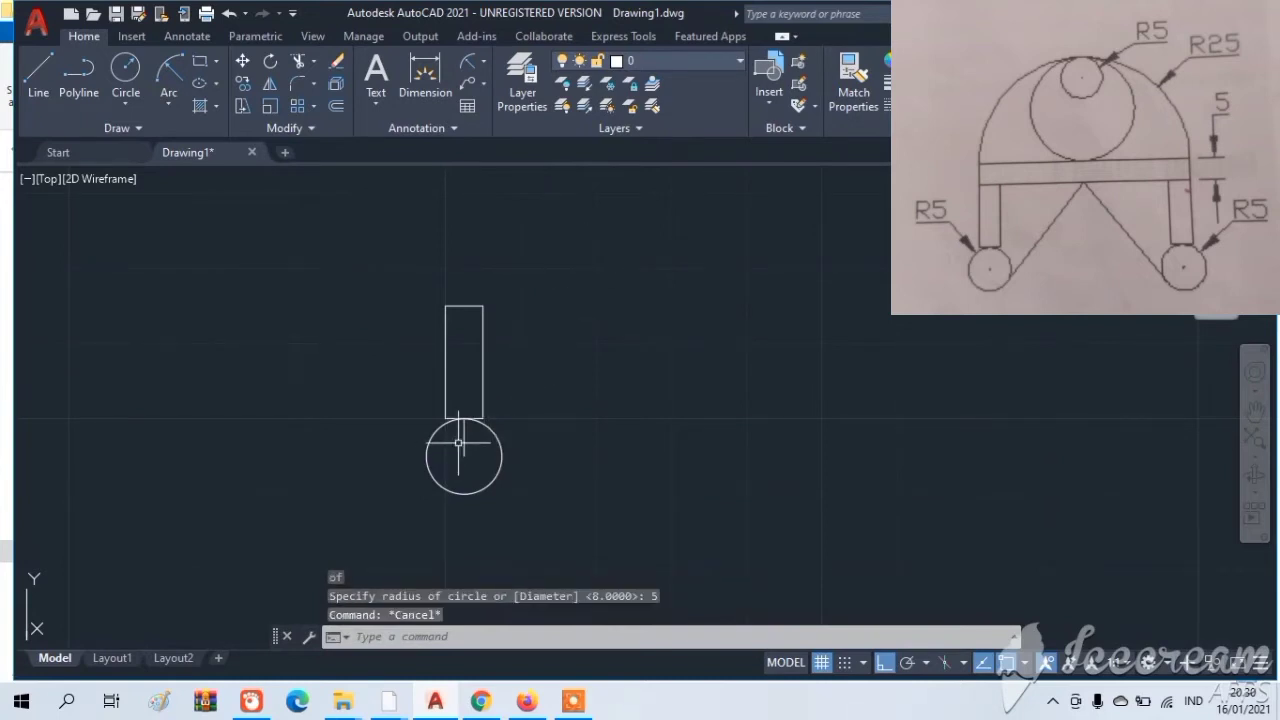
Delete the vertical line running through the circle.
left_click(462, 440)
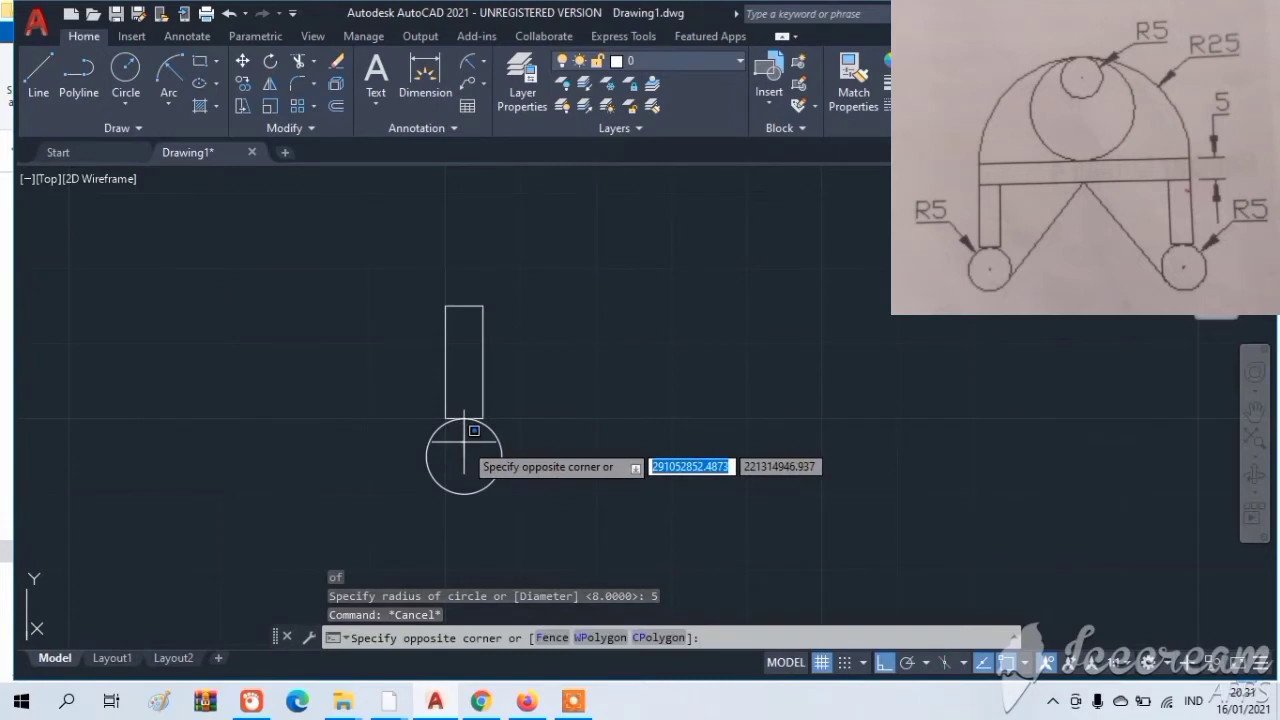
left_click(474, 430)
key("Delete")
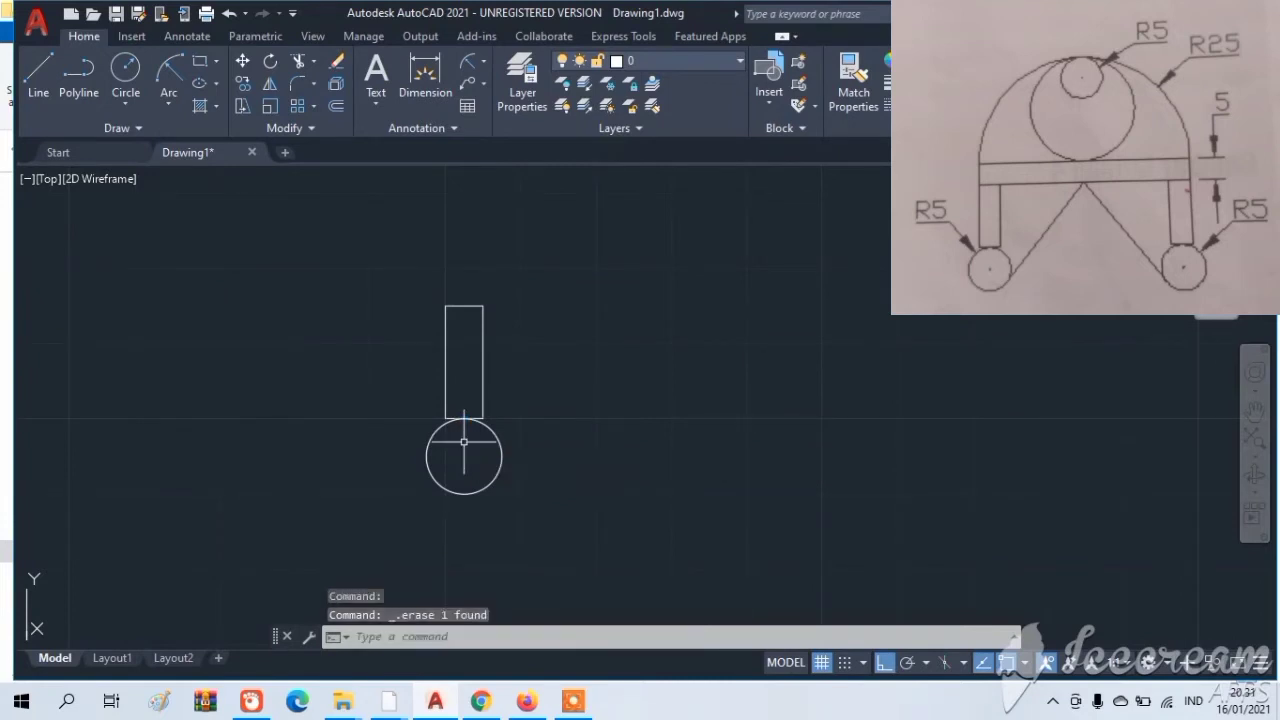
Confirm the object snap modes in Drafting Settings via OSNAP.
type("osnap")
key("Return")
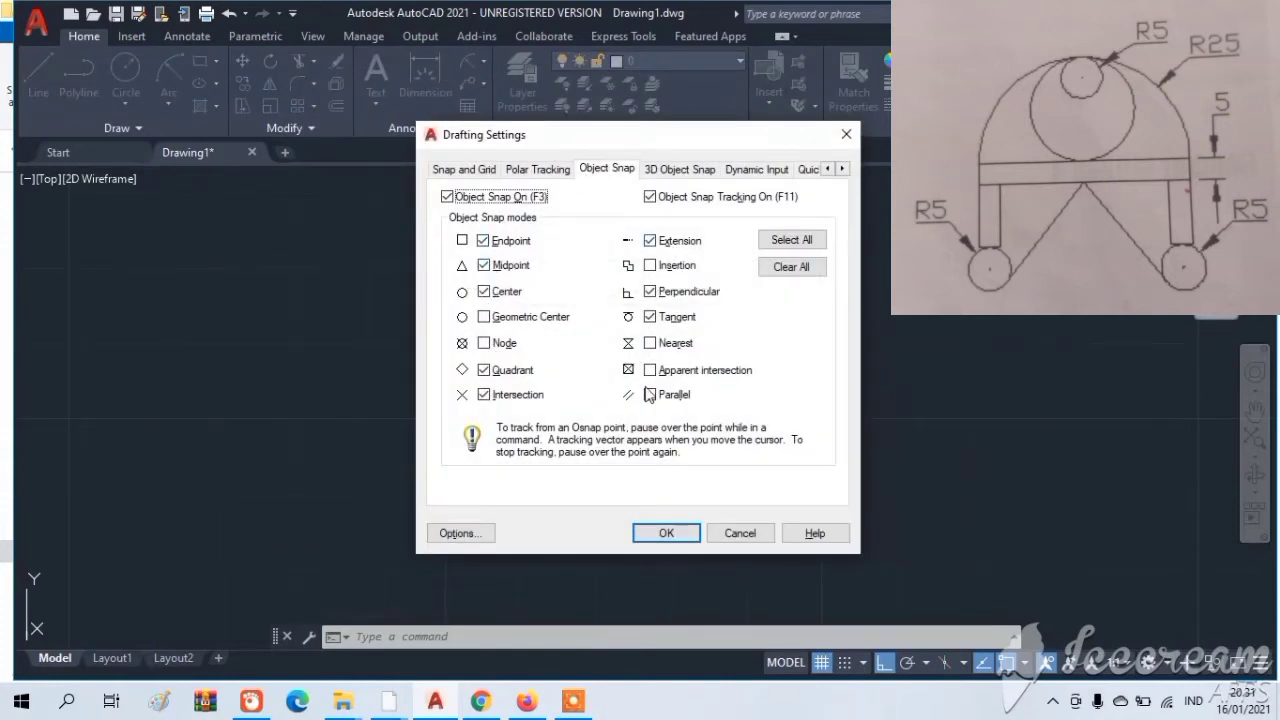
left_click(658, 535)
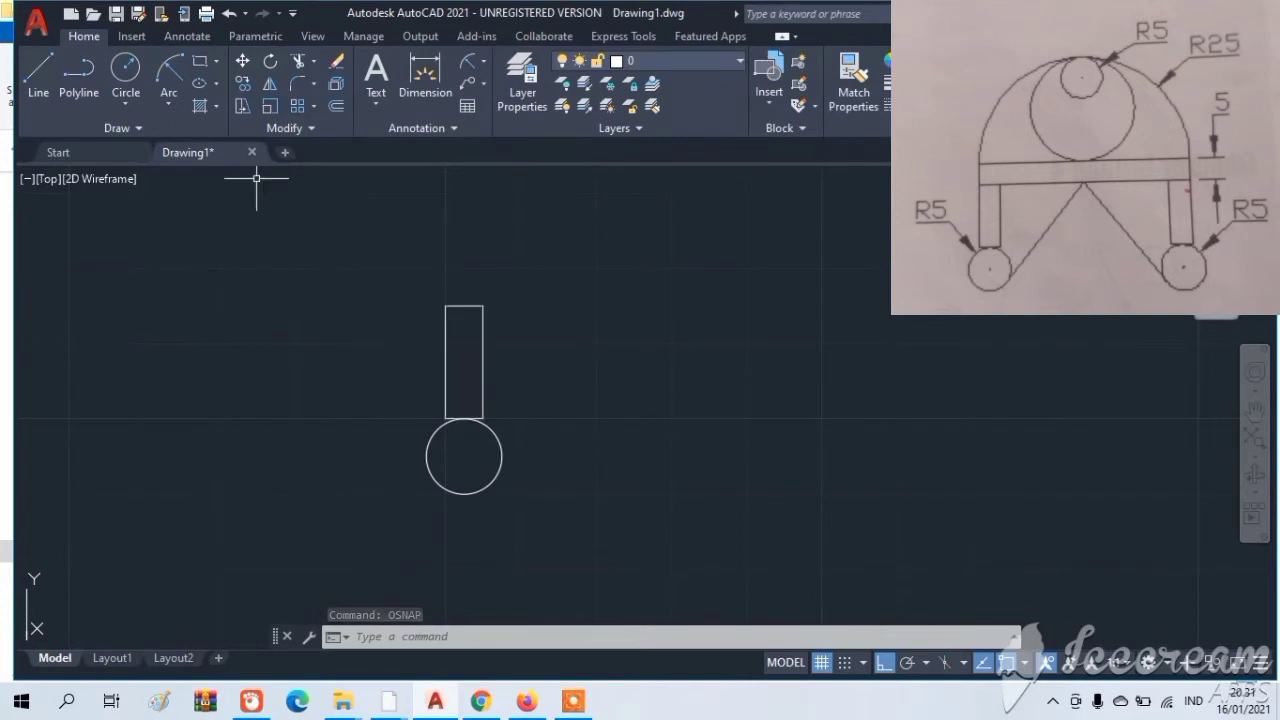
Start the RECTANGLE command for the next shape.
left_click(485, 640)
type("ectan")
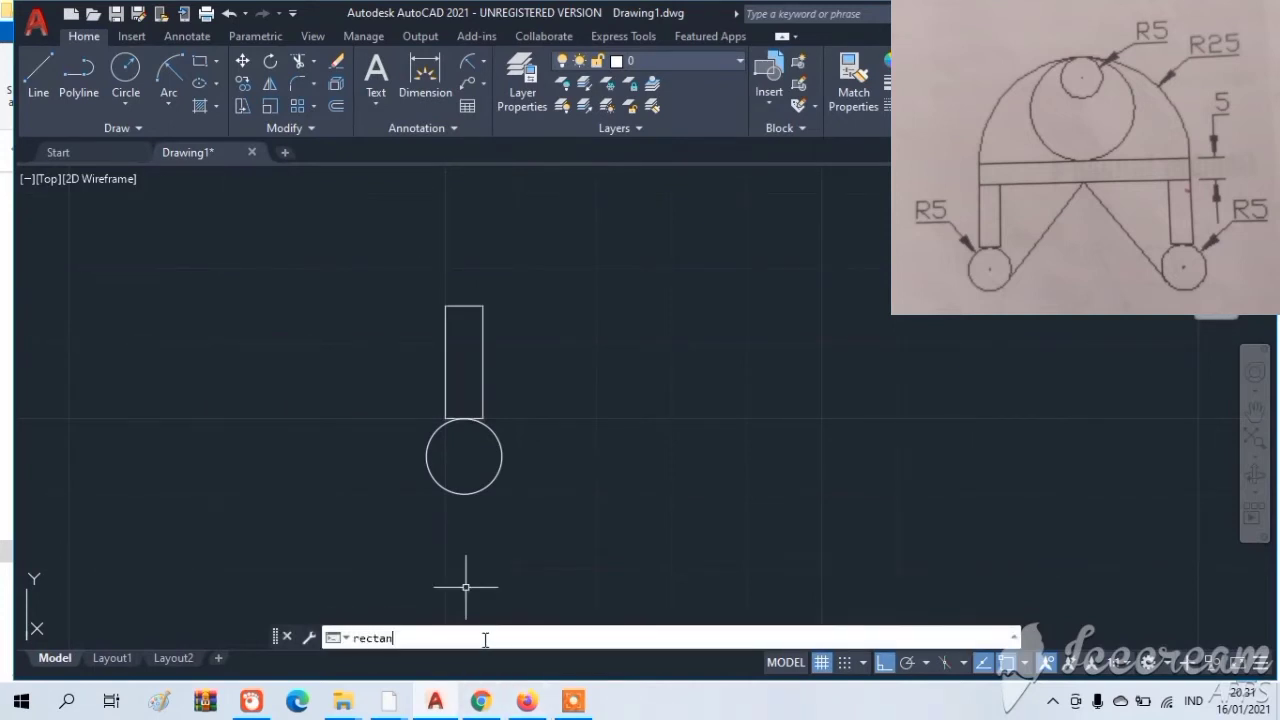
type("gle")
key("Return")
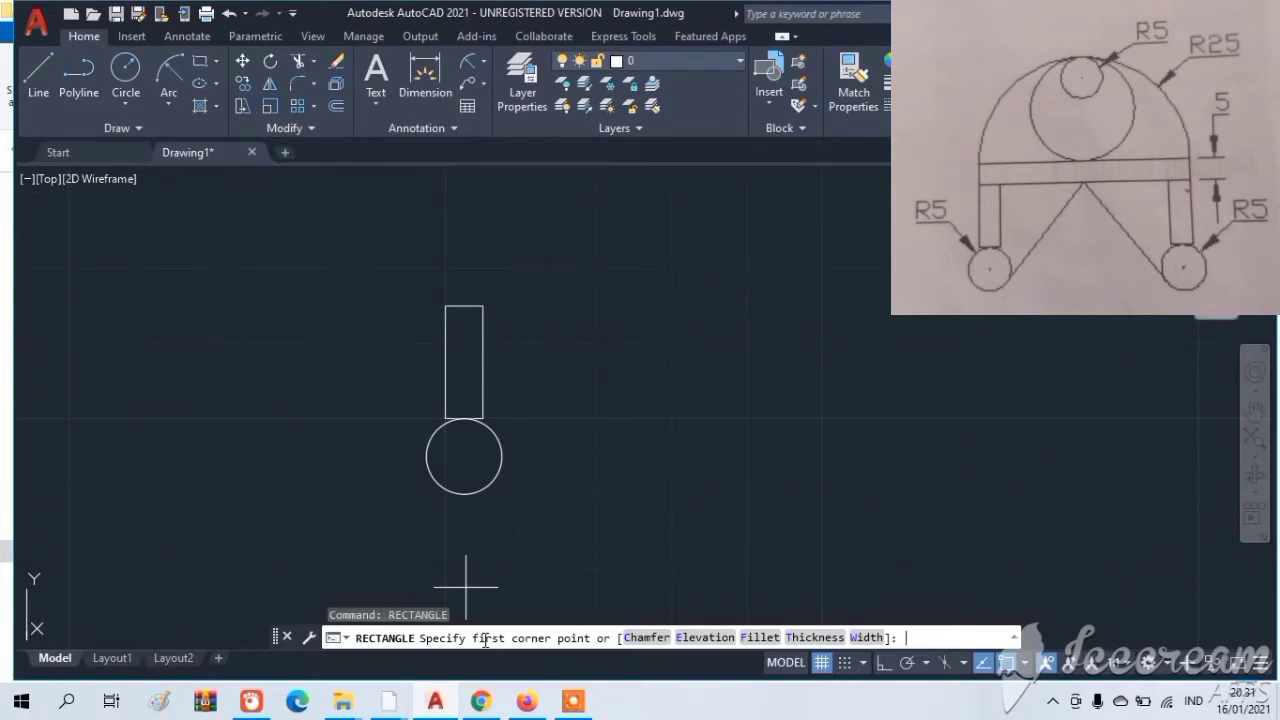
left_click(445, 306)
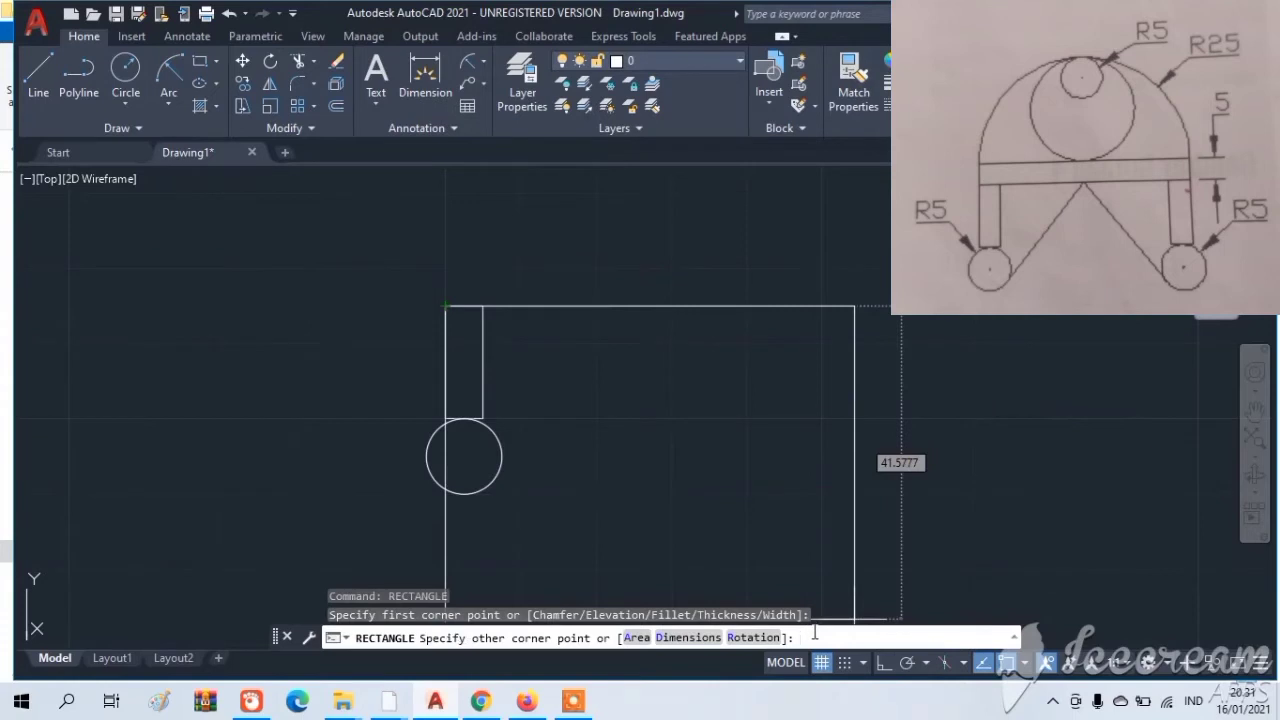
type("@50")
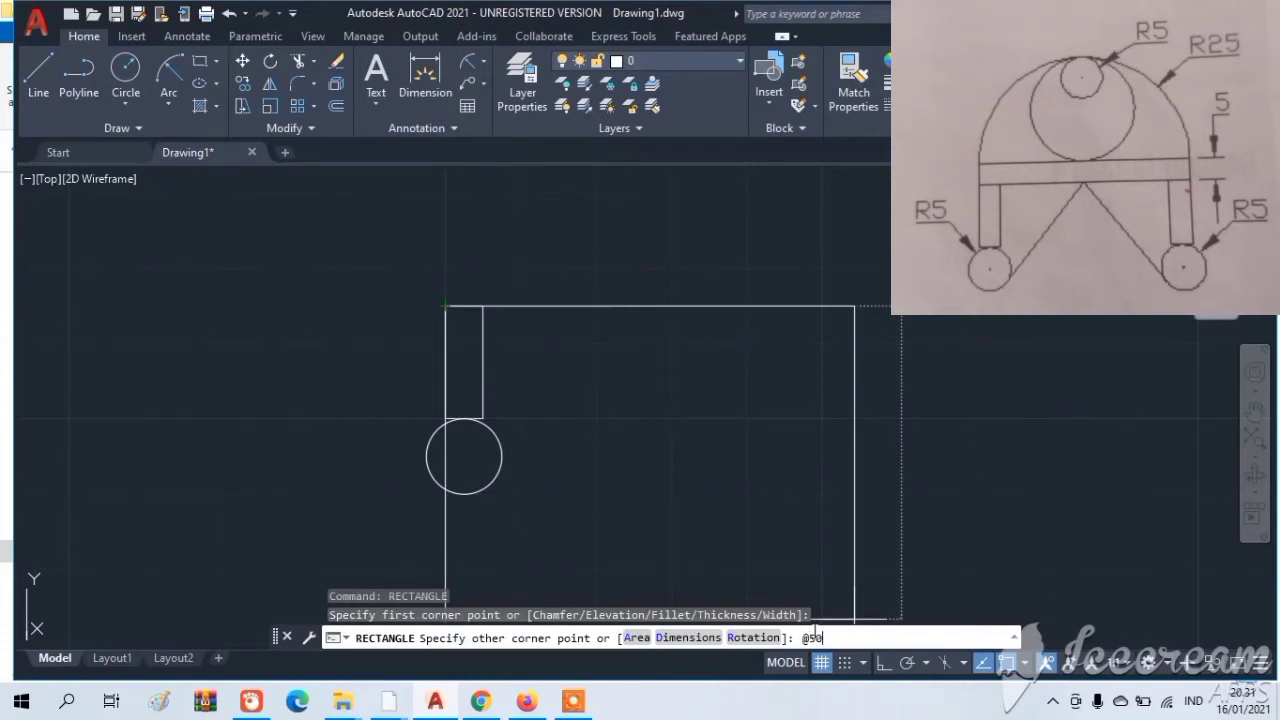
type(",5")
key("Return")
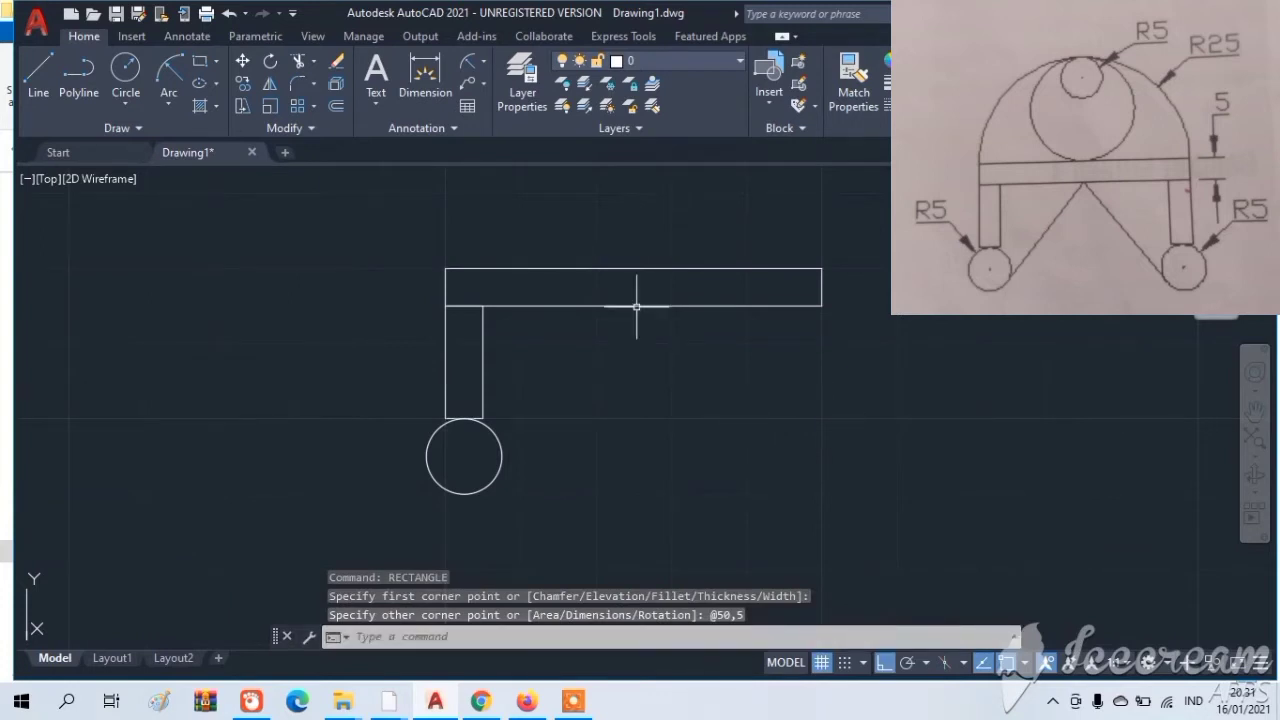
left_click(464, 637)
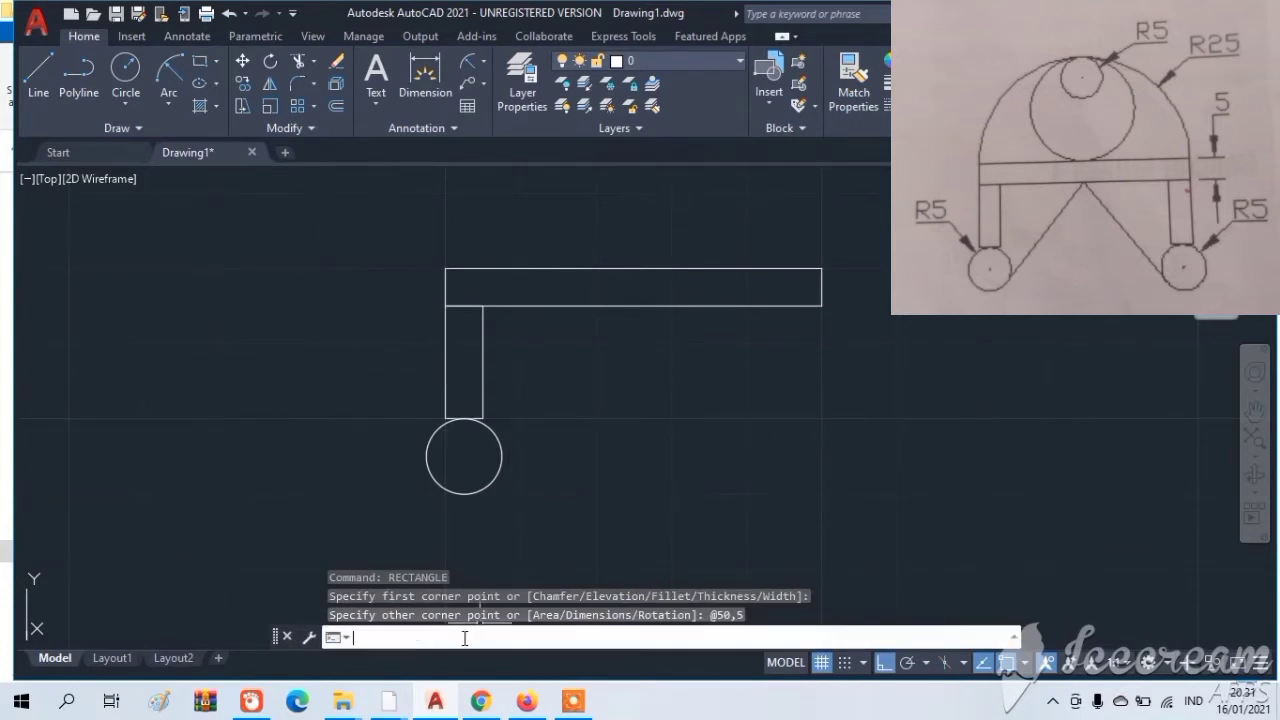
type("rect")
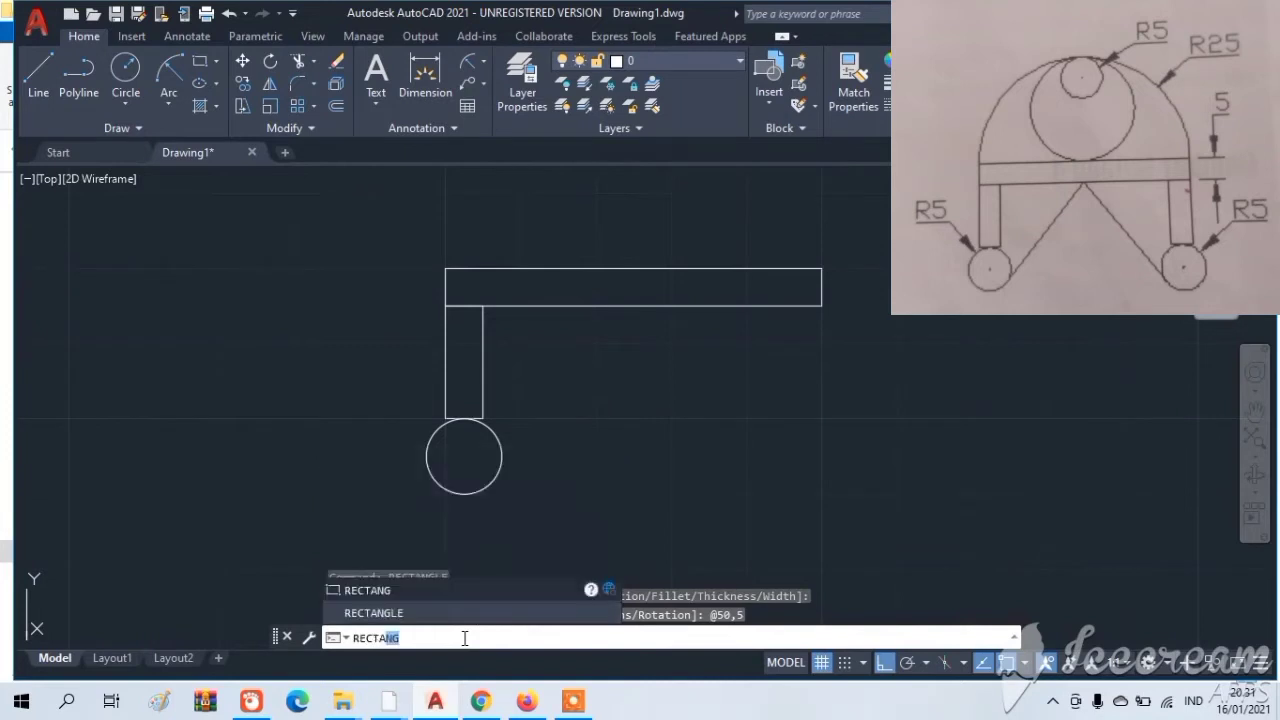
type("angle")
Draw the right leg from the bar's lower-right end using @-5,-15.
key("Return")
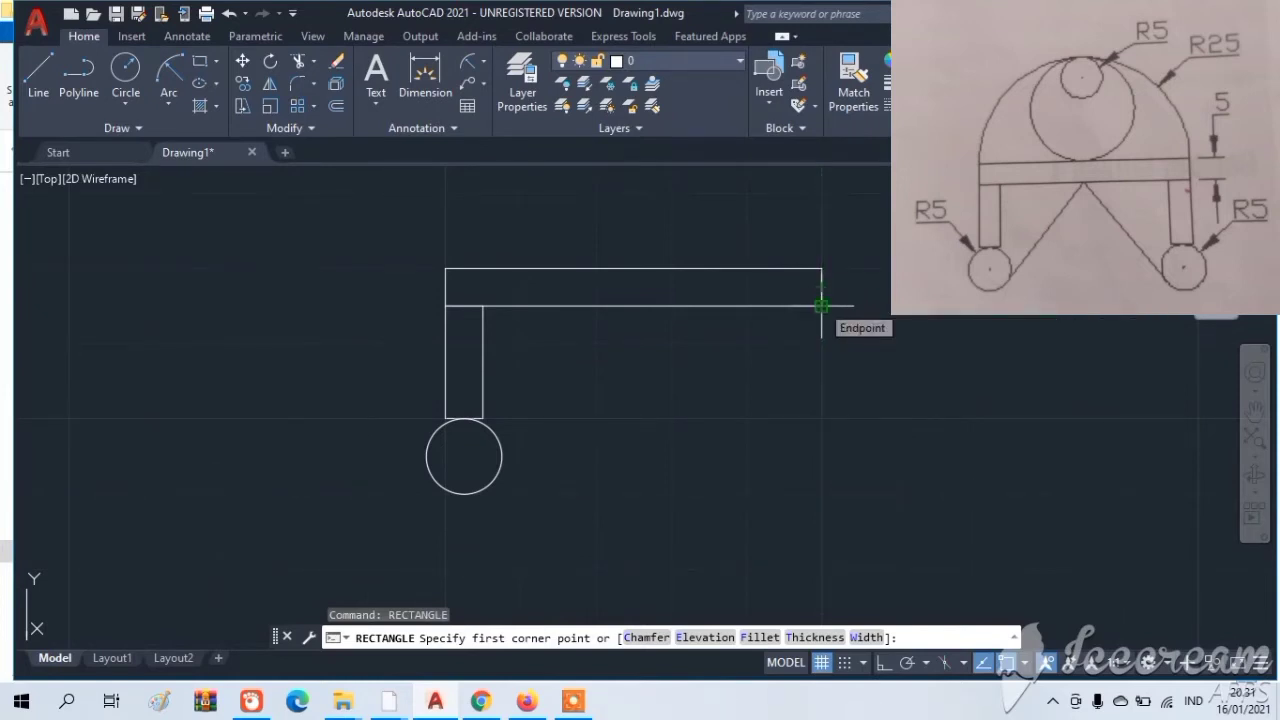
left_click(821, 305)
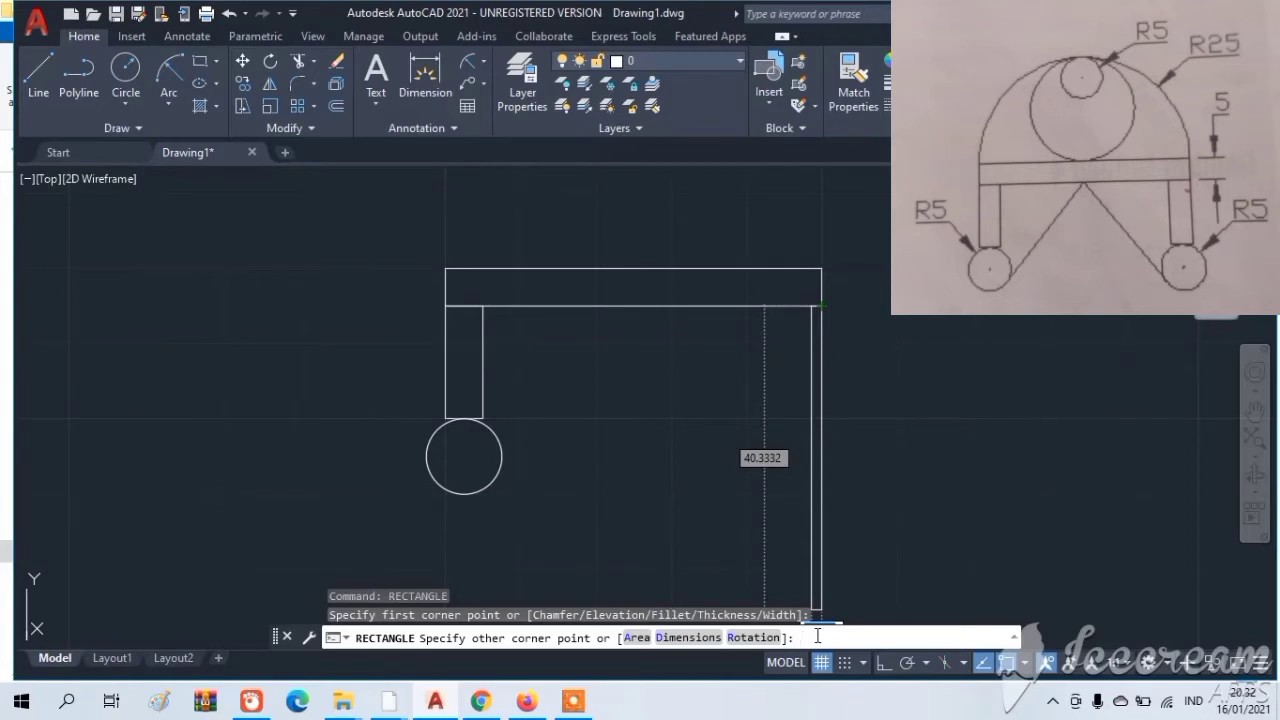
type("@-")
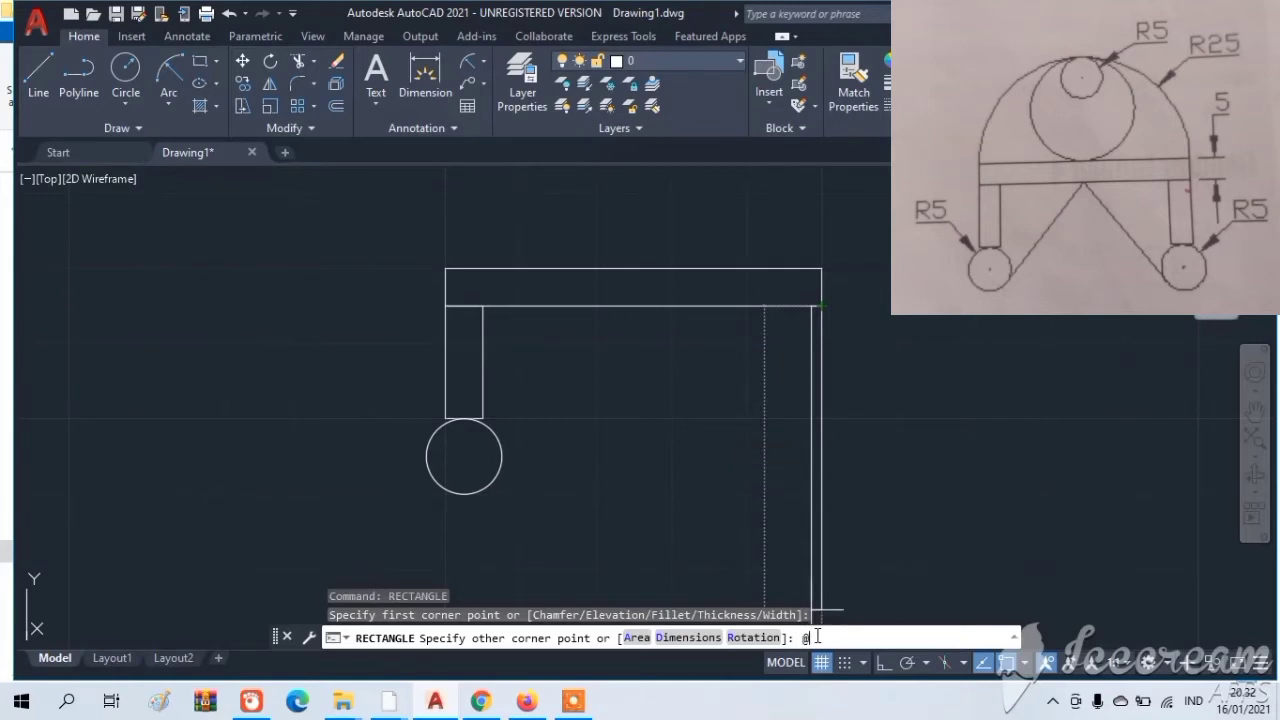
type("5")
type(",")
type("-15")
key("Return")
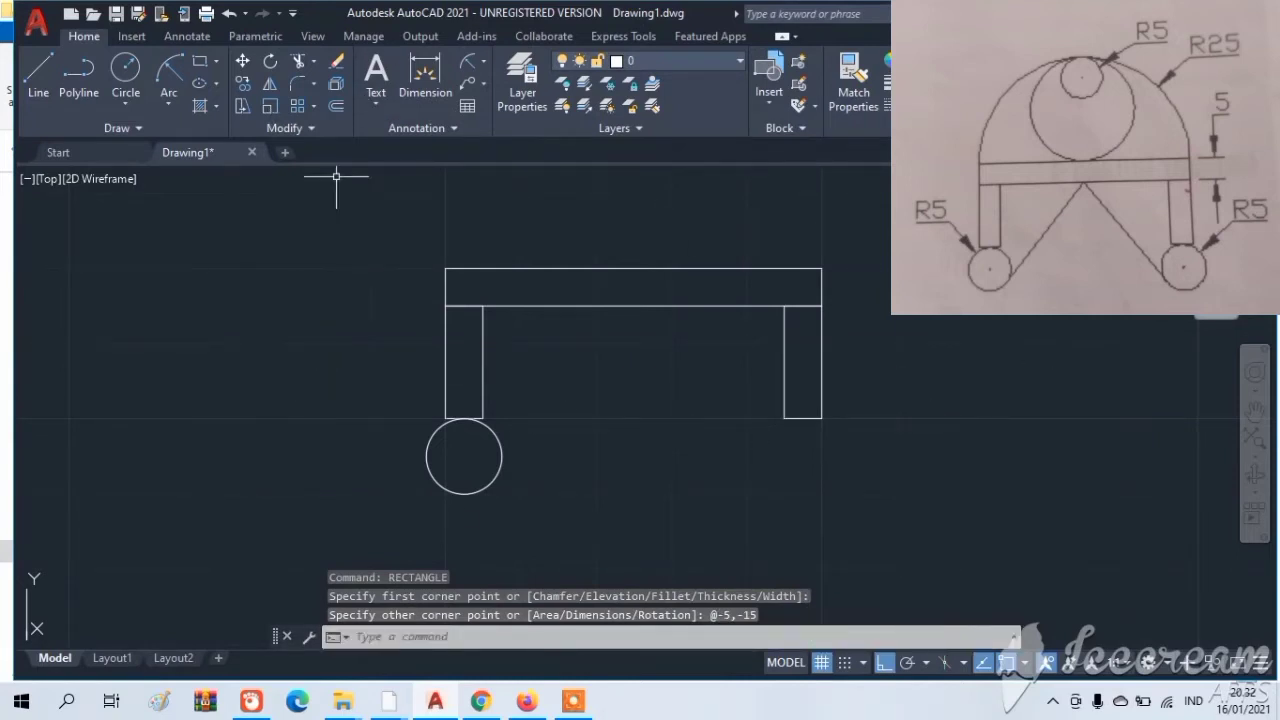
Draw a 5-unit line down from the right leg's bottom midpoint, then delete it.
left_click(33, 95)
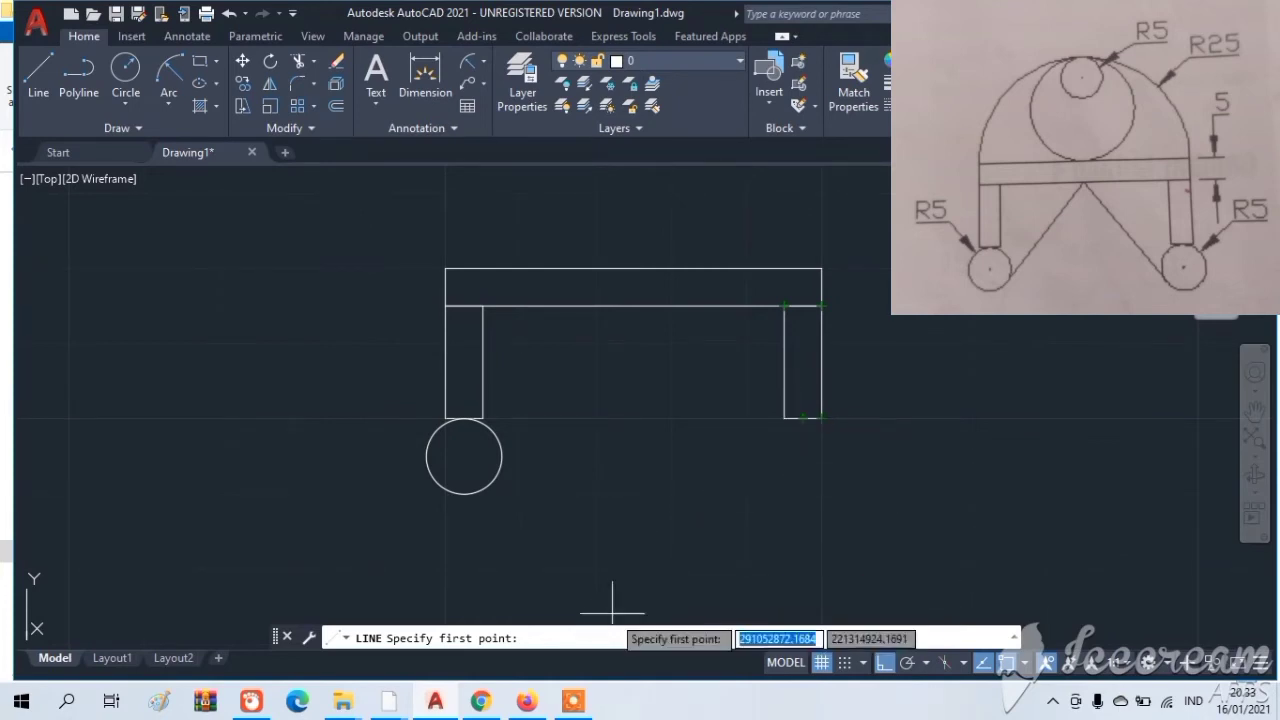
type("m")
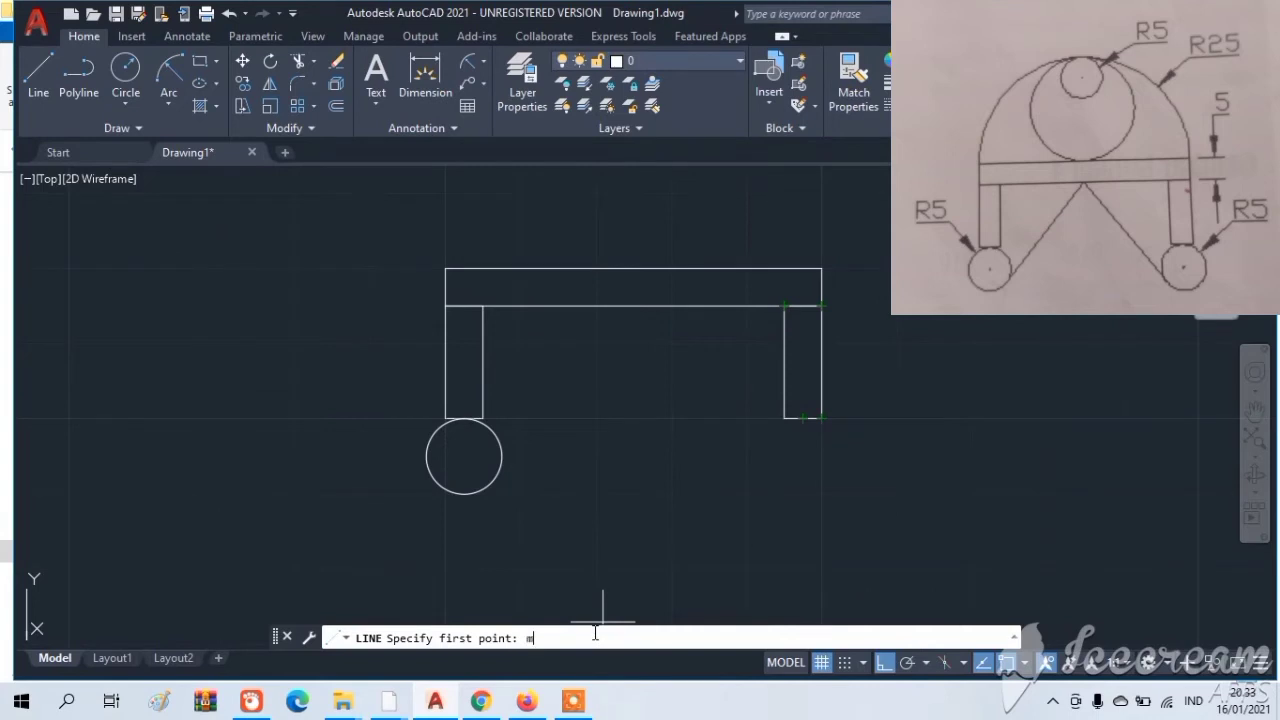
type("id")
key("Return")
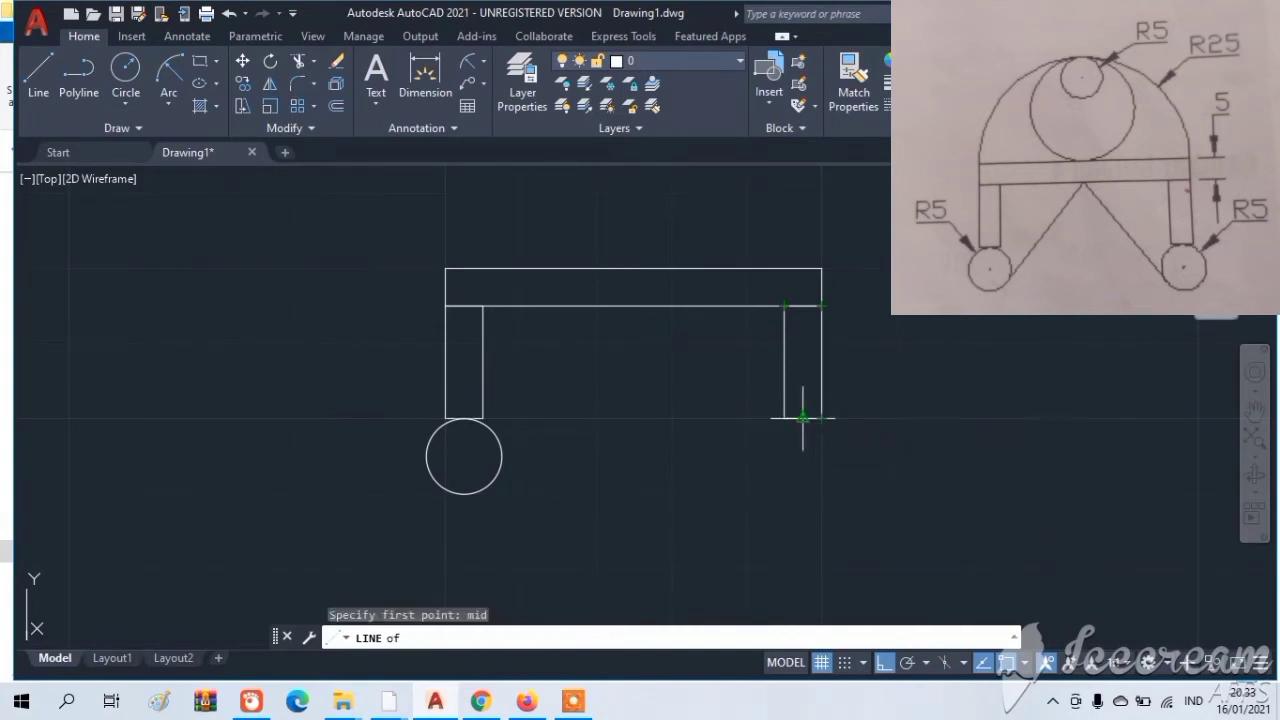
left_click(803, 418)
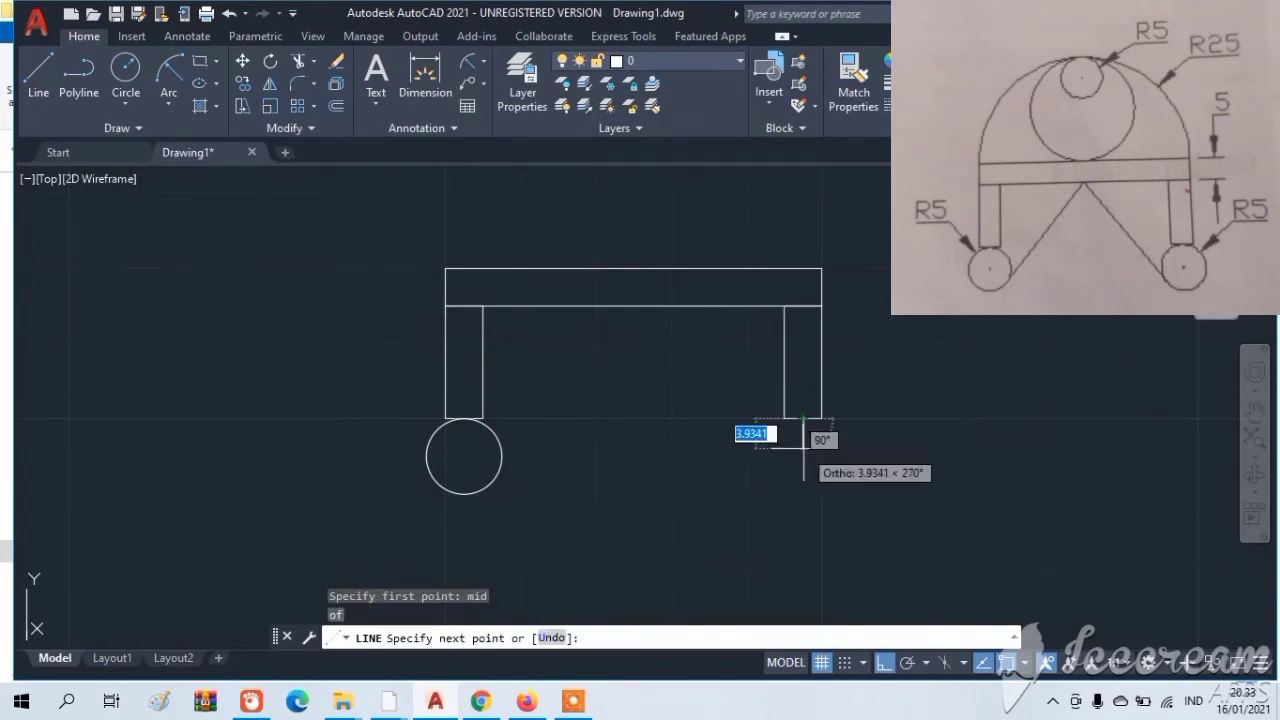
type("5")
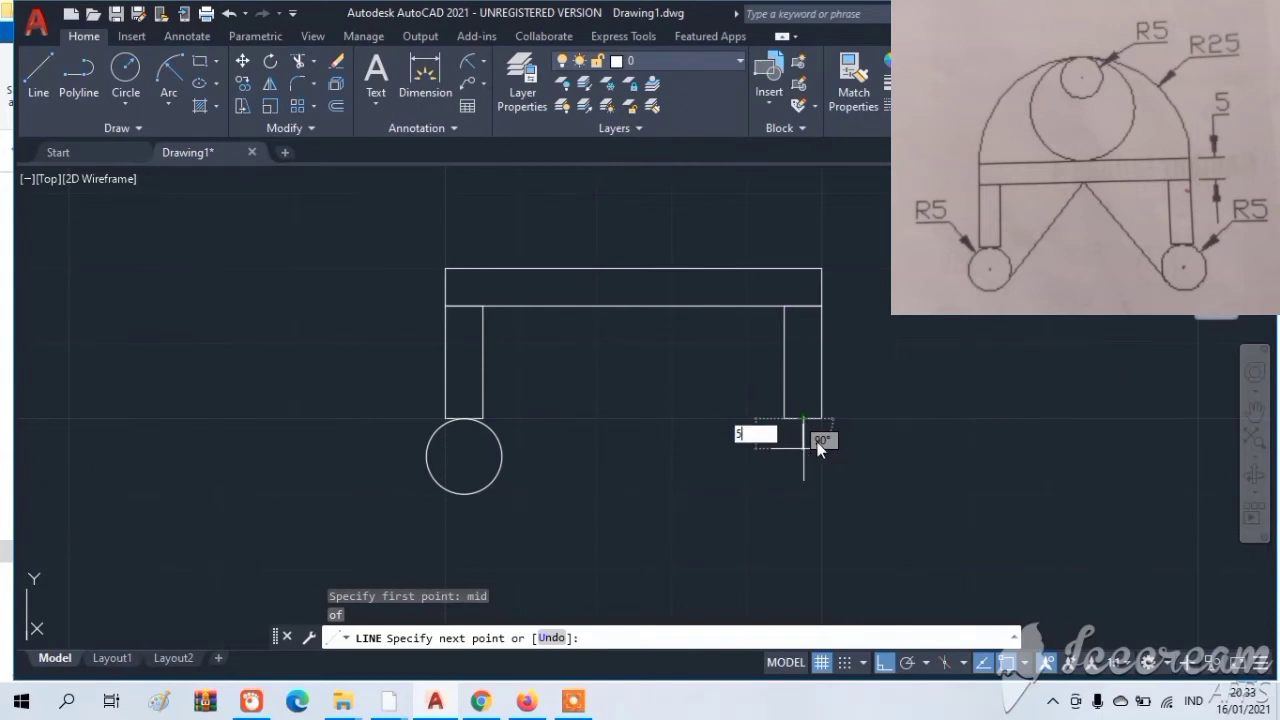
left_click(732, 628)
type("@")
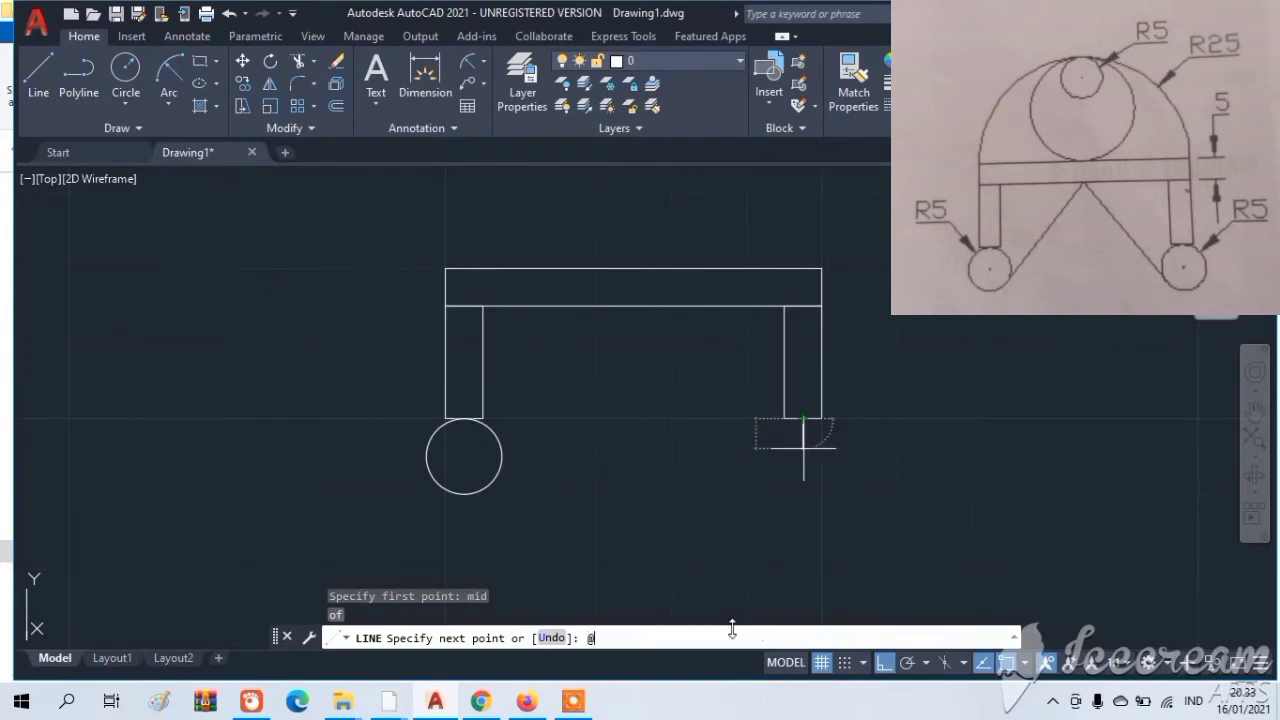
type("0,-")
type("5")
key("Return")
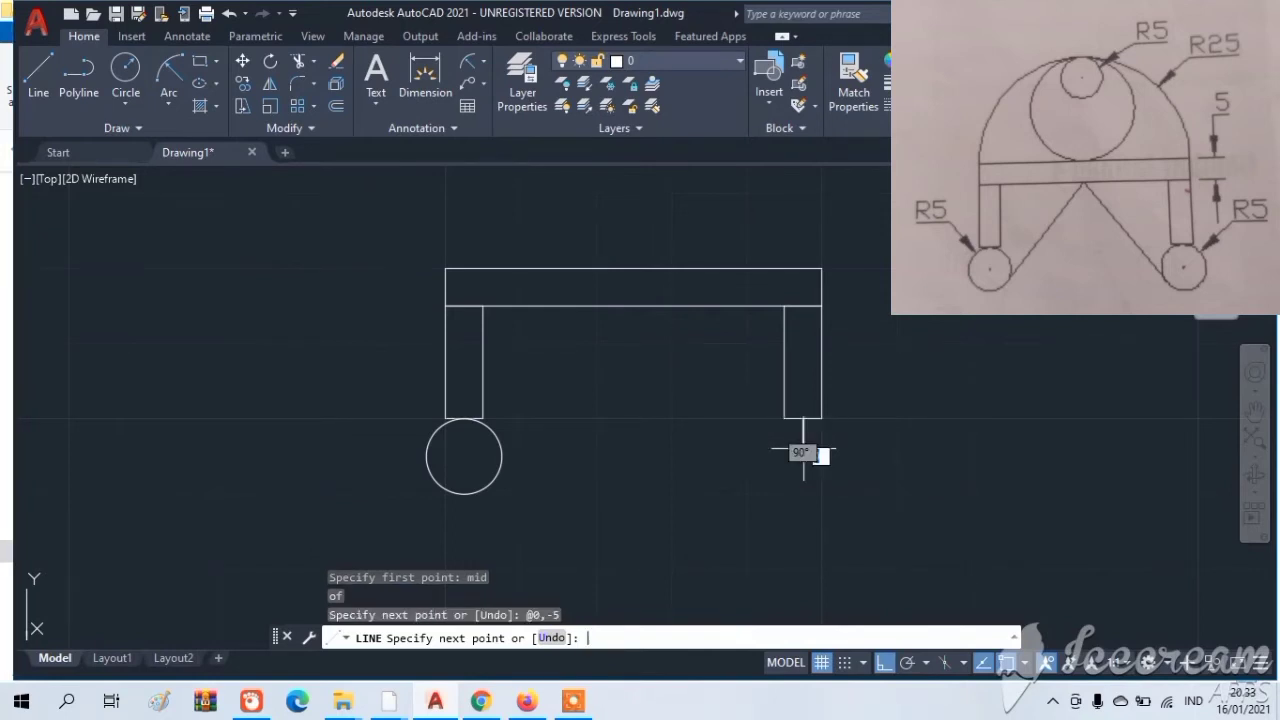
key("Escape")
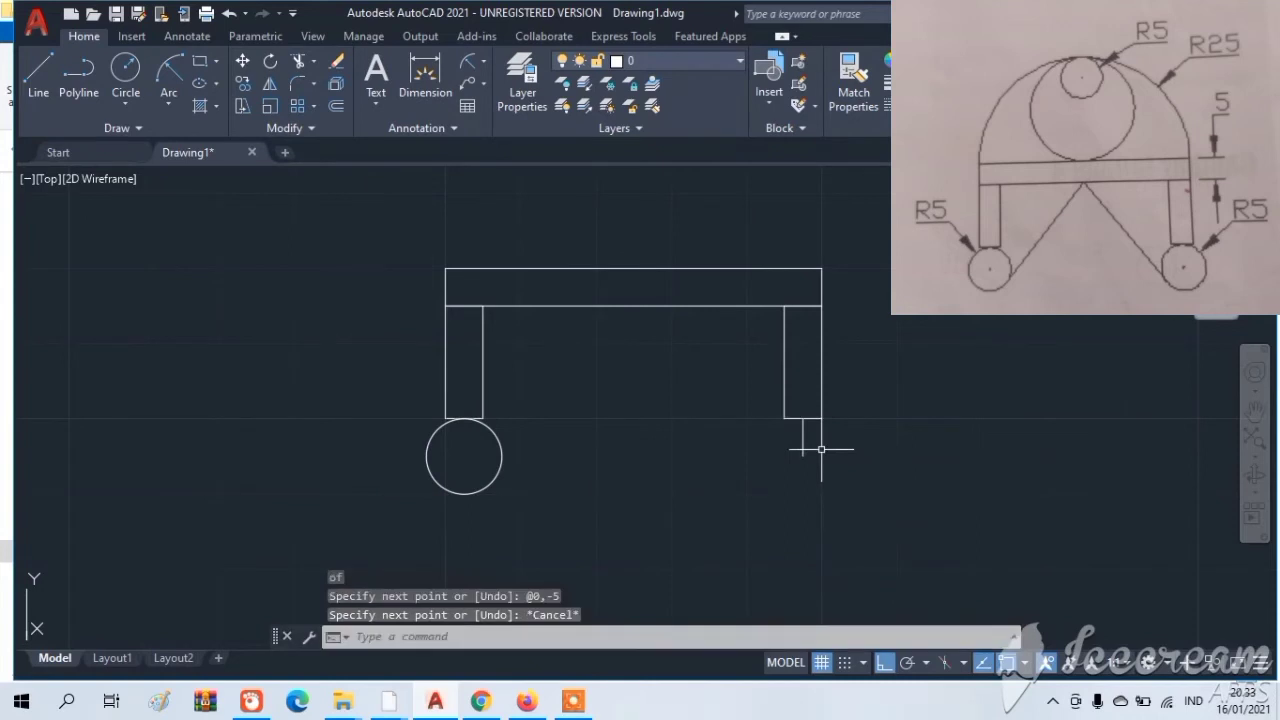
left_click(803, 441)
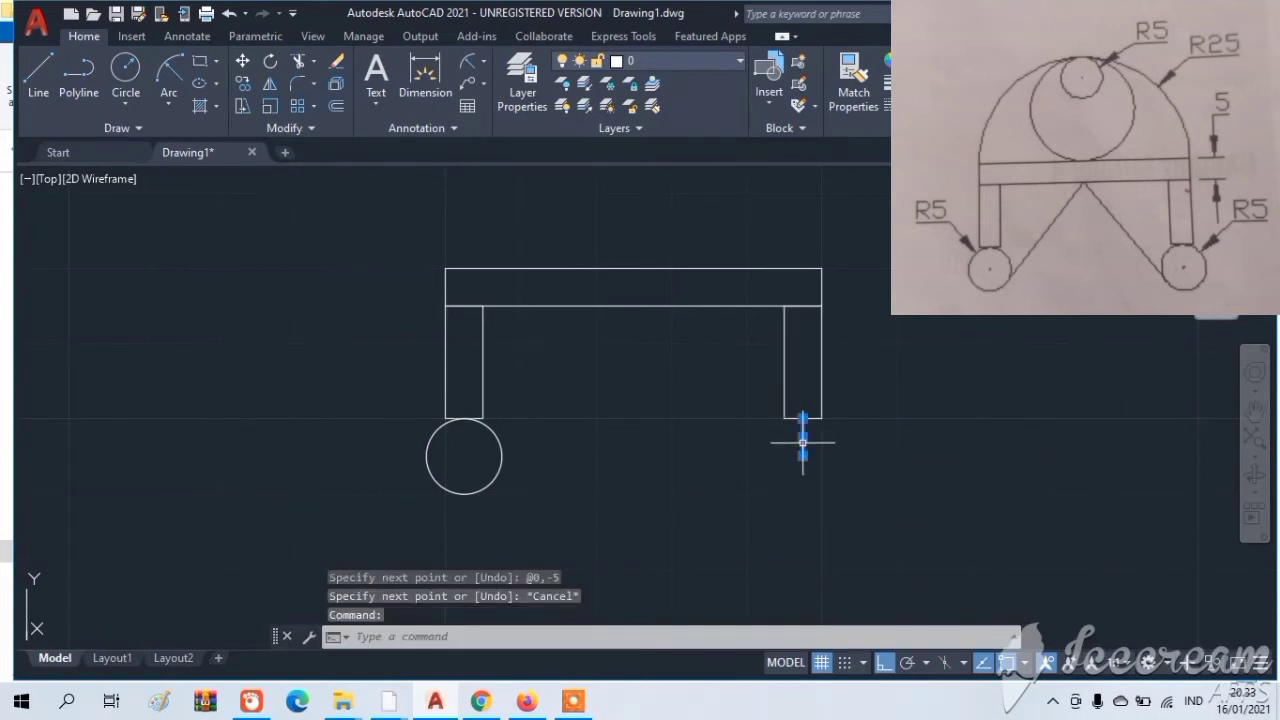
key("Delete")
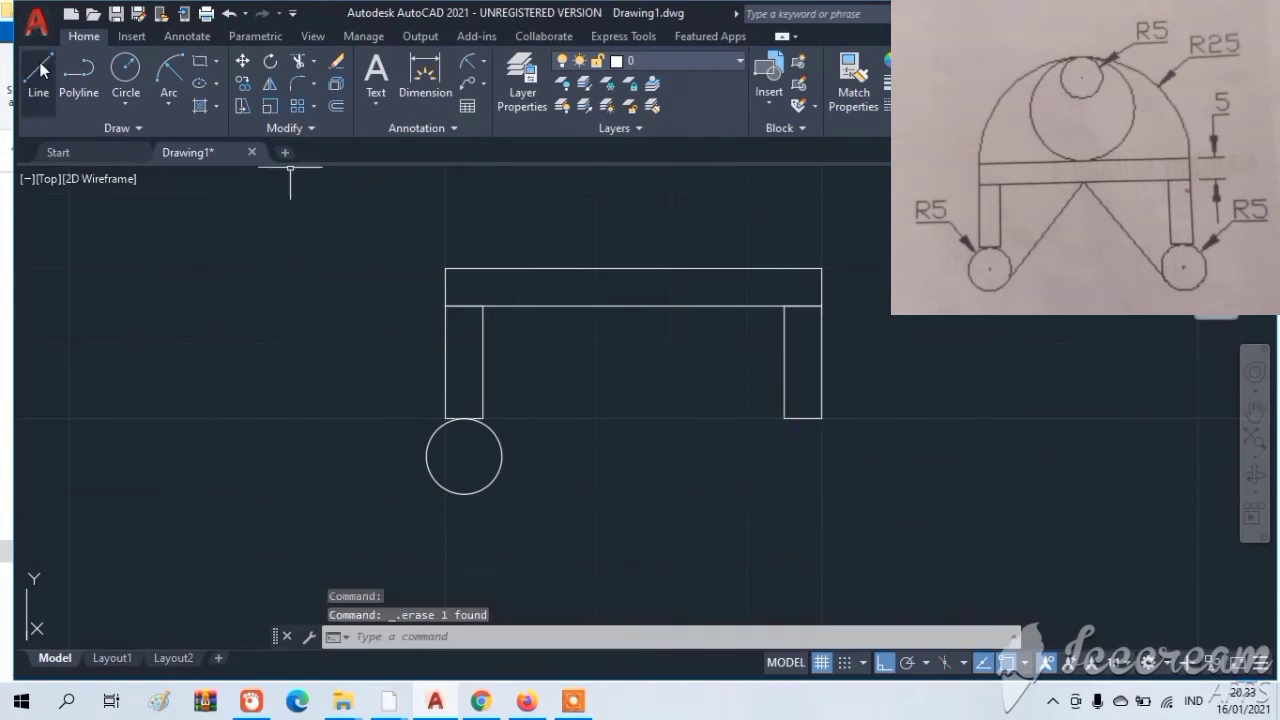
Redraw the 5-unit vertical line down from the right leg's bottom midpoint.
left_click(40, 68)
left_click(40, 70)
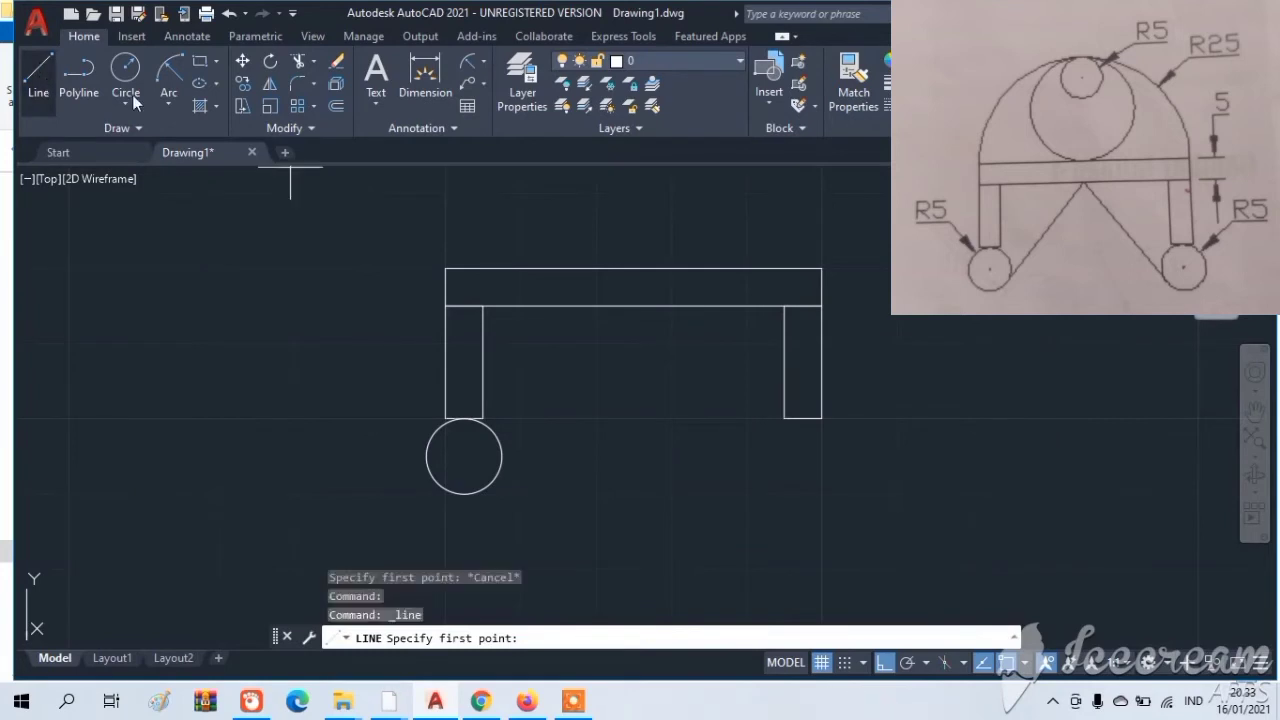
left_click(803, 418)
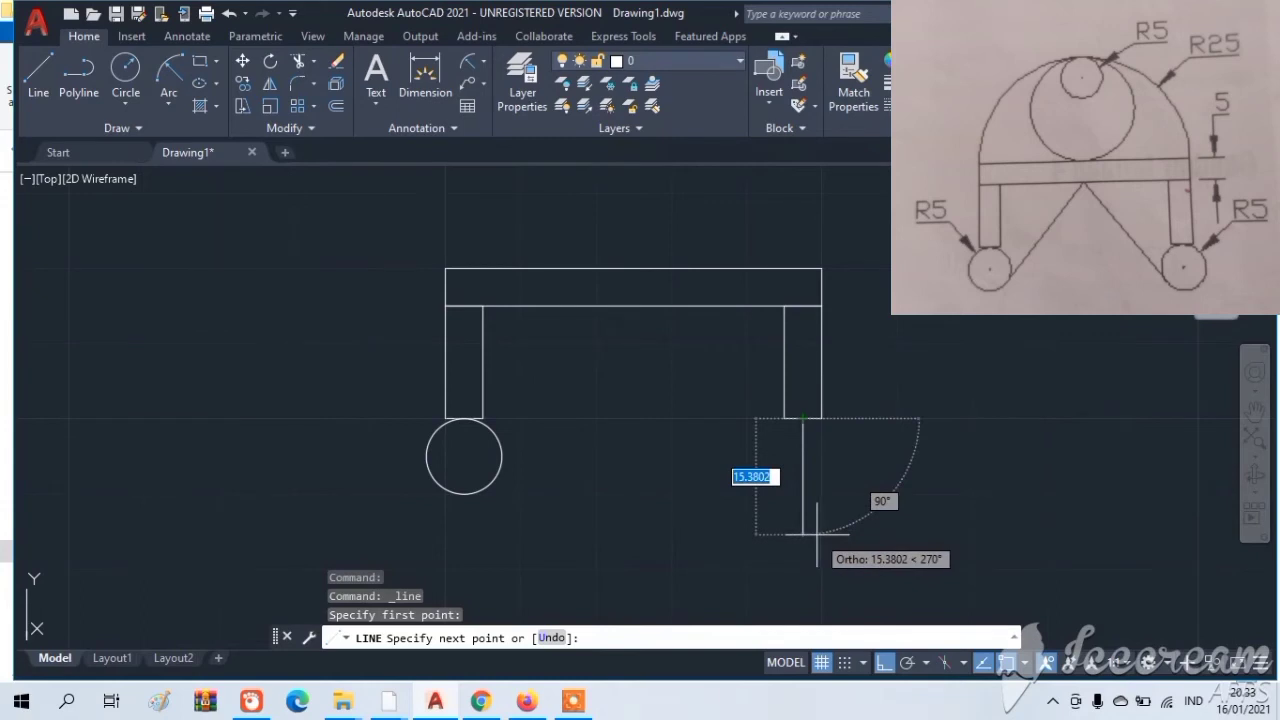
left_click(818, 536)
type("5")
key("Return")
key("Escape")
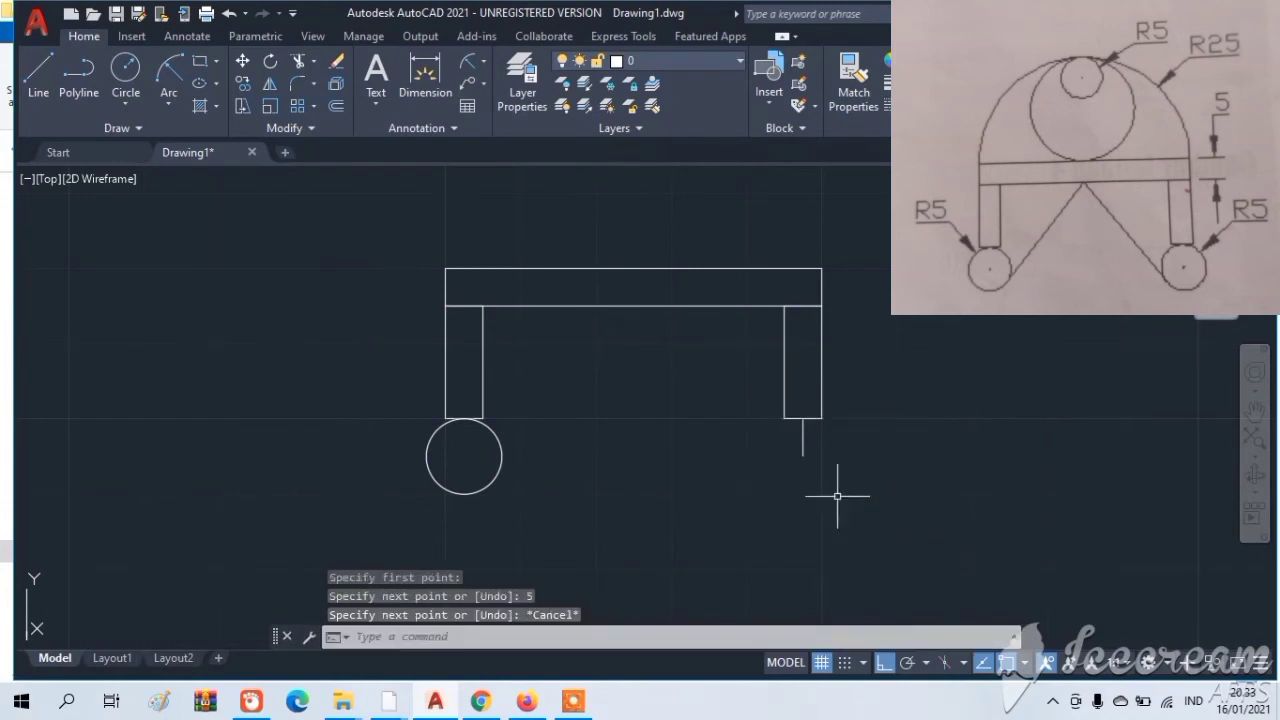
Draw a radius-5 wheel centred on the short line's lower endpoint.
left_click(121, 97)
left_click(121, 97)
left_click(121, 97)
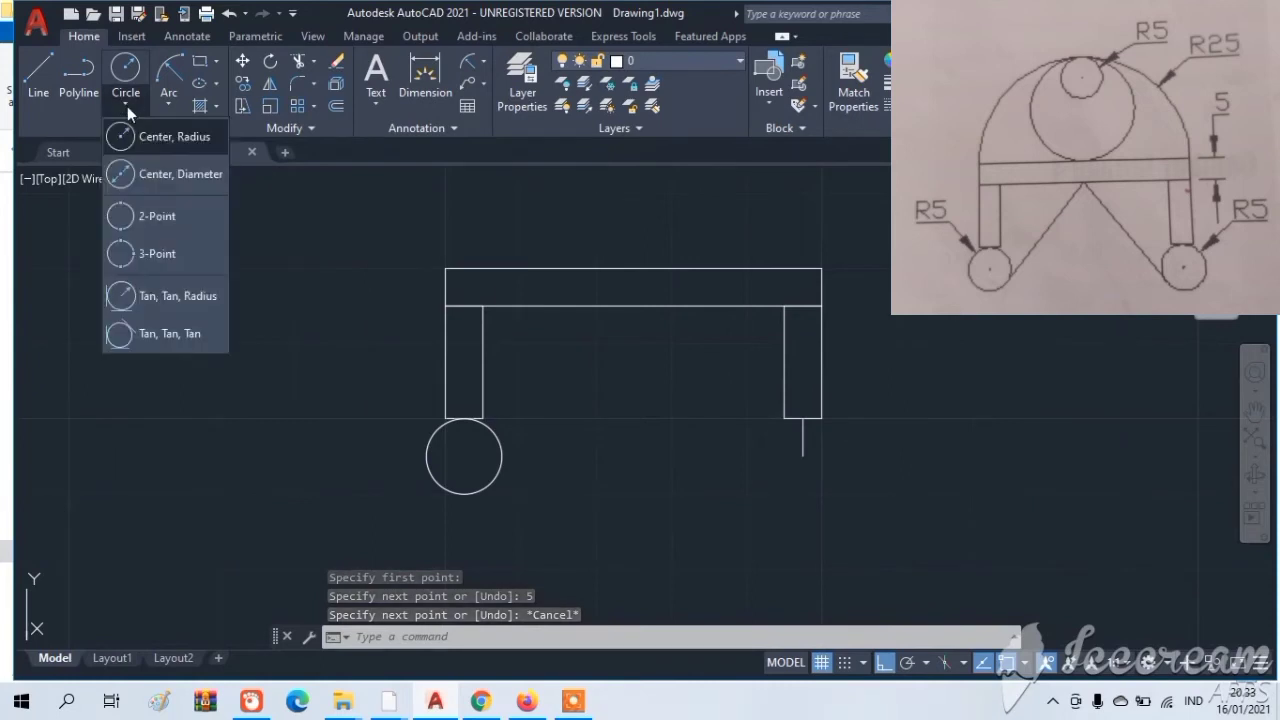
left_click(160, 149)
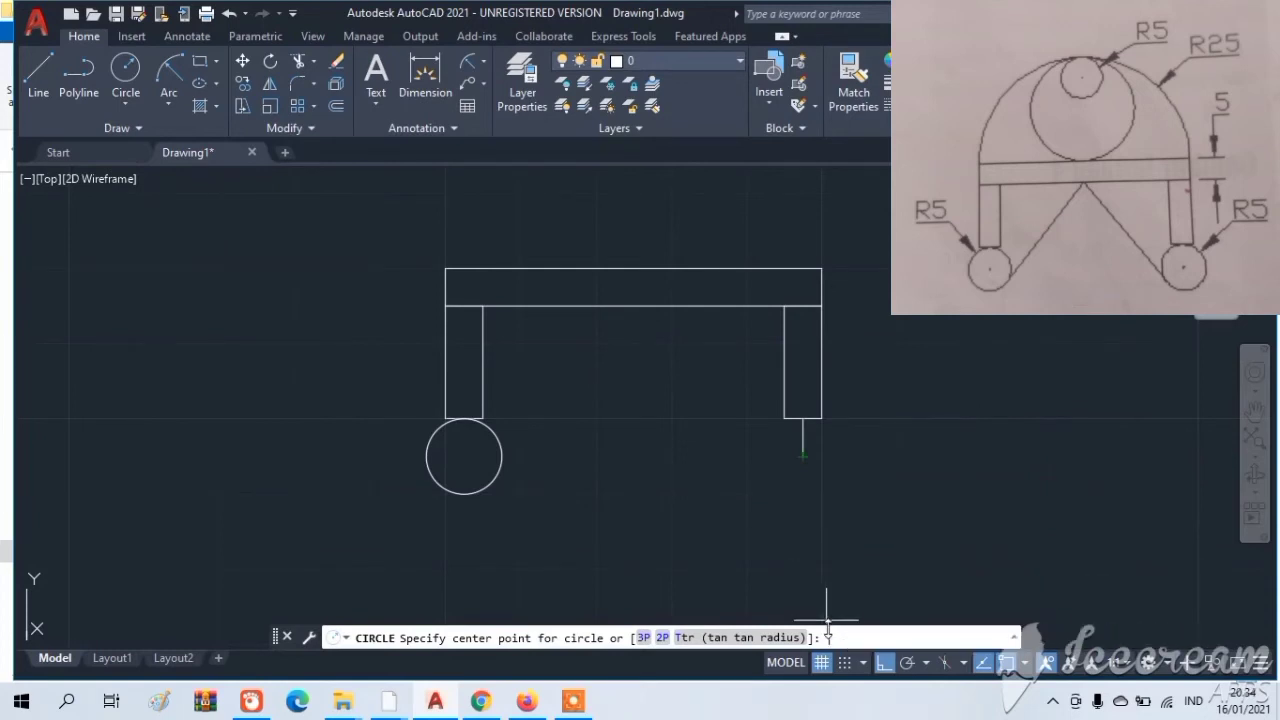
type("end")
key("Return")
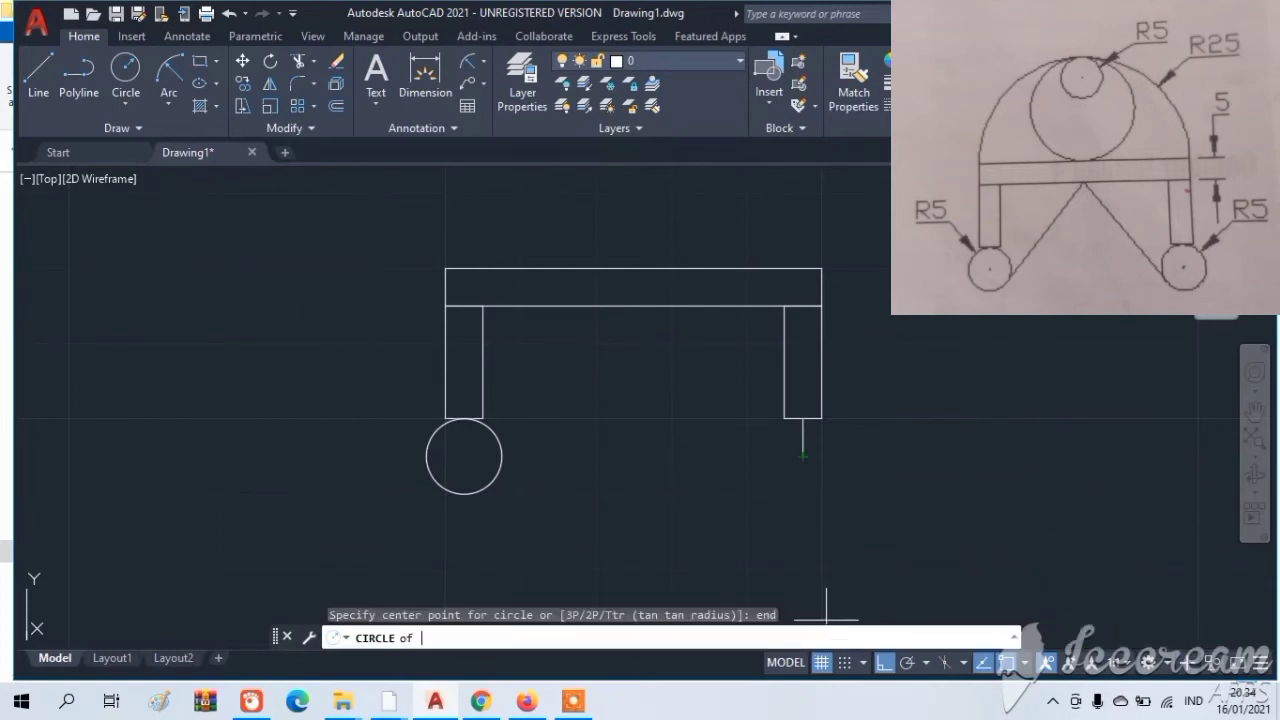
left_click(802, 456)
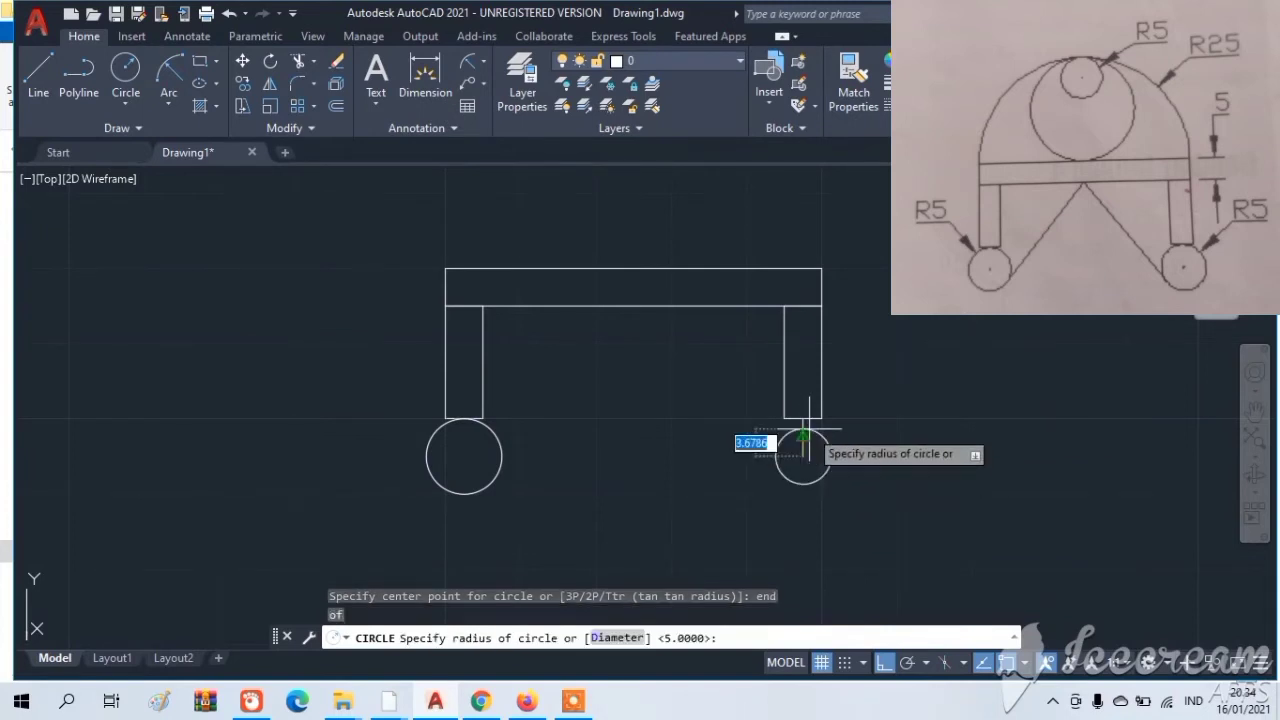
type("5")
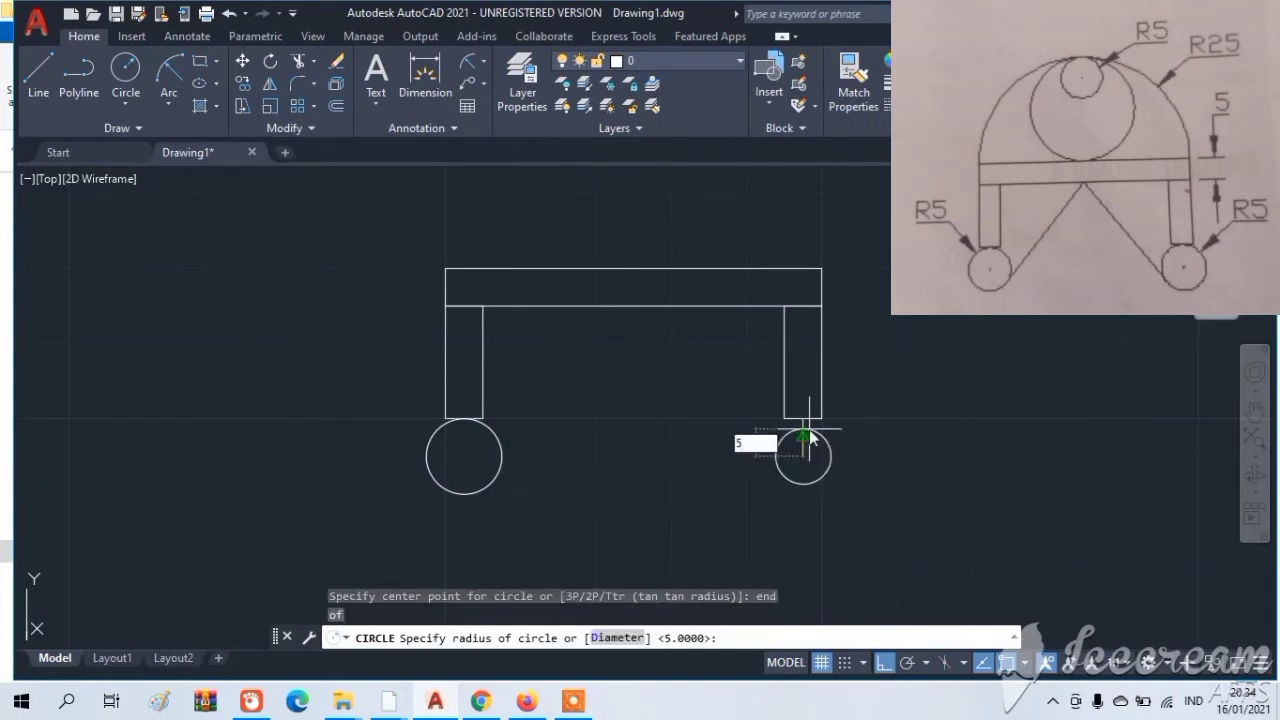
key("Return")
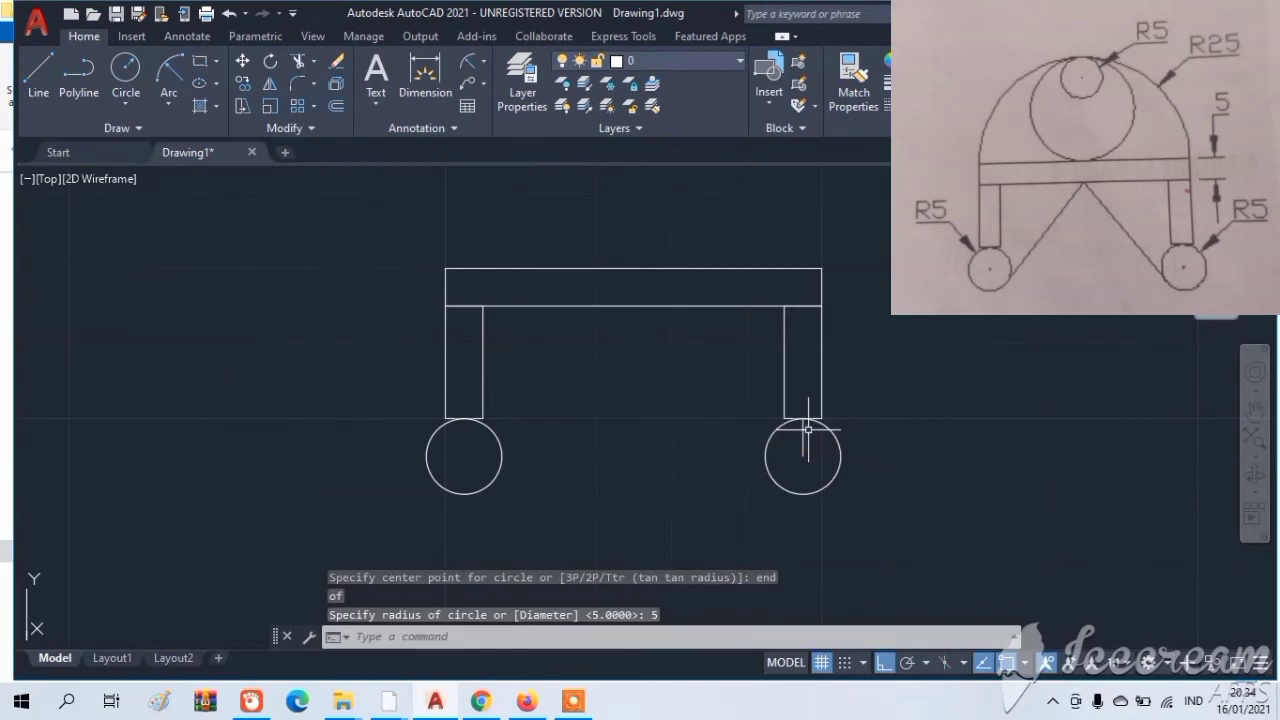
Erase the helper line inside the right wheel.
left_click(803, 442)
mouse_move(803, 456)
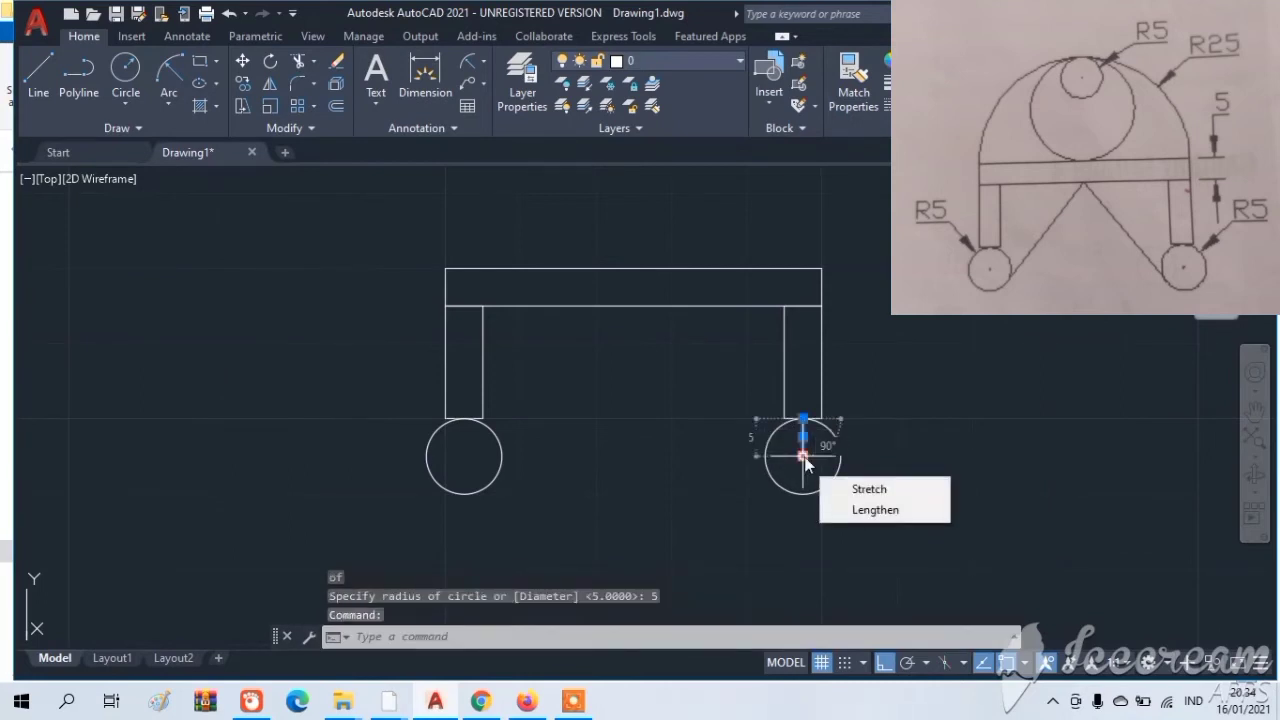
key("Escape")
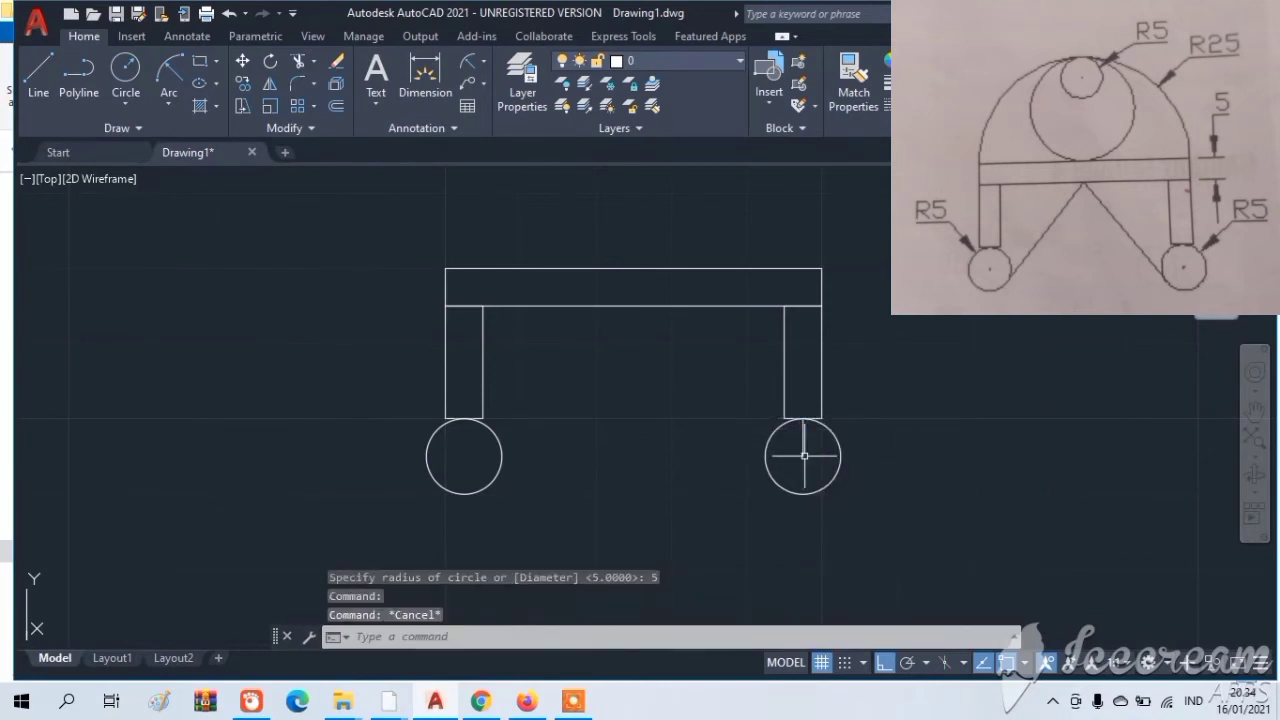
left_click(803, 455)
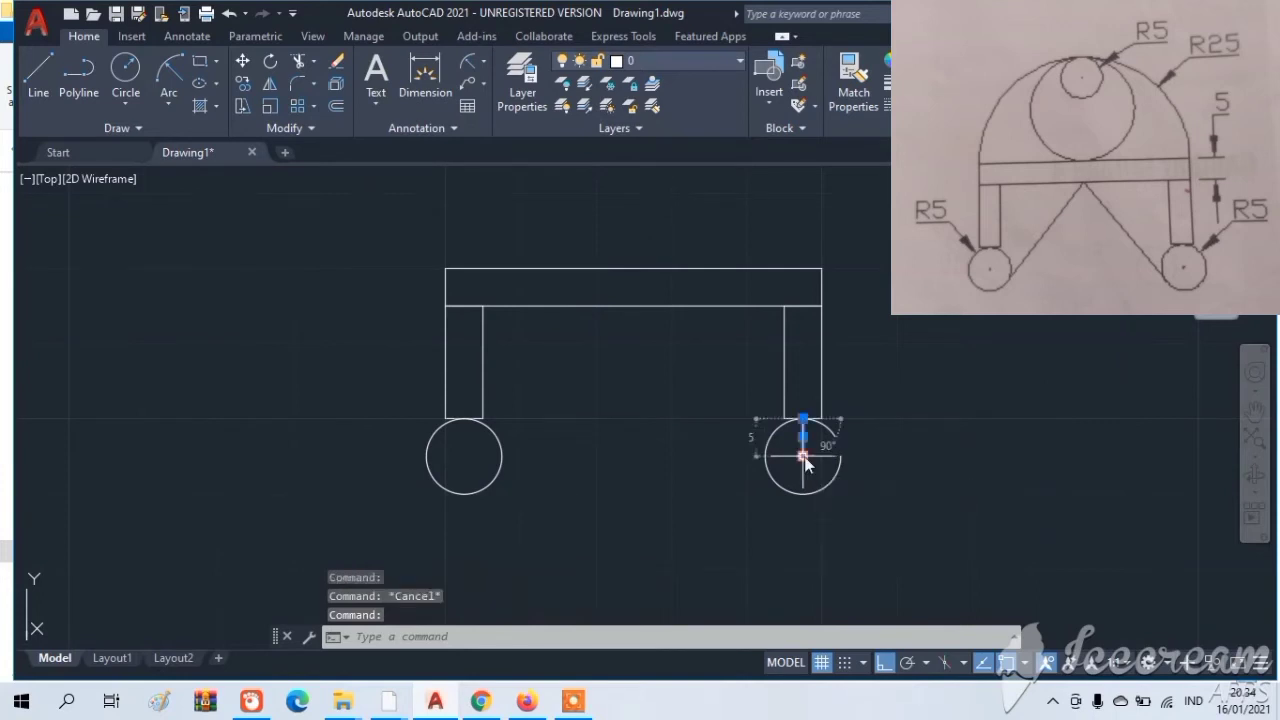
key("Escape")
left_click(801, 455)
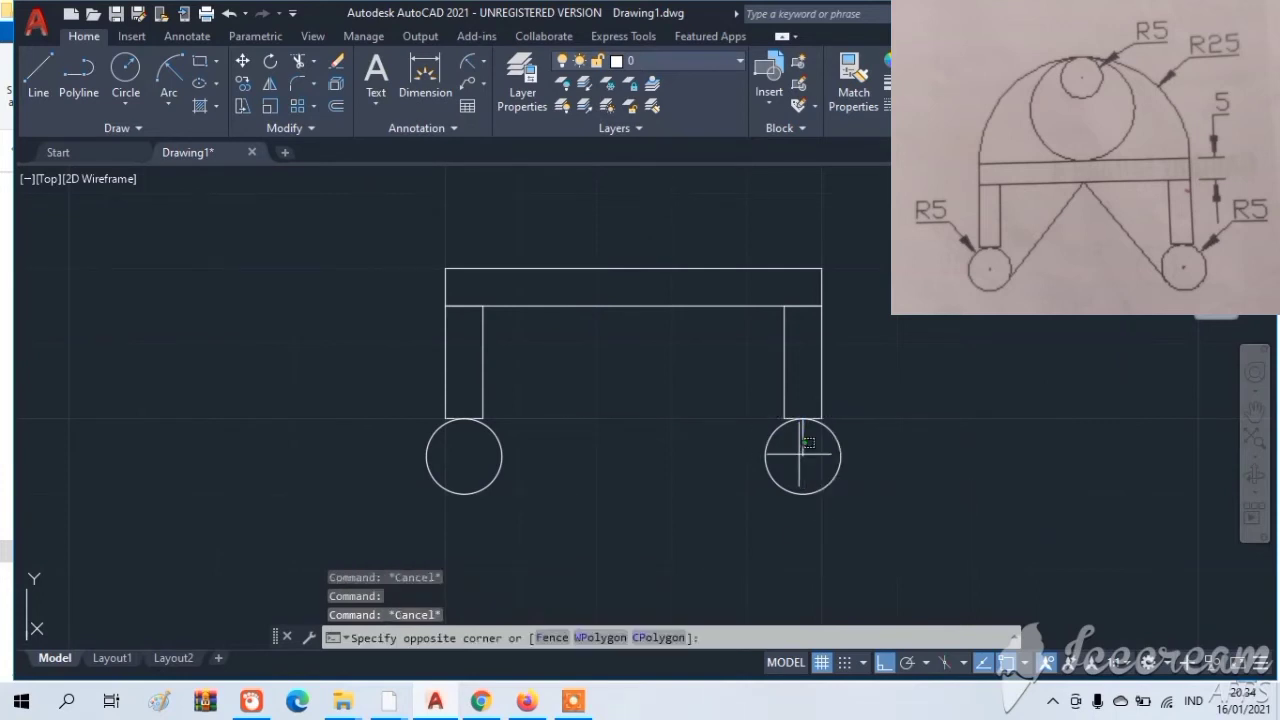
key("Escape")
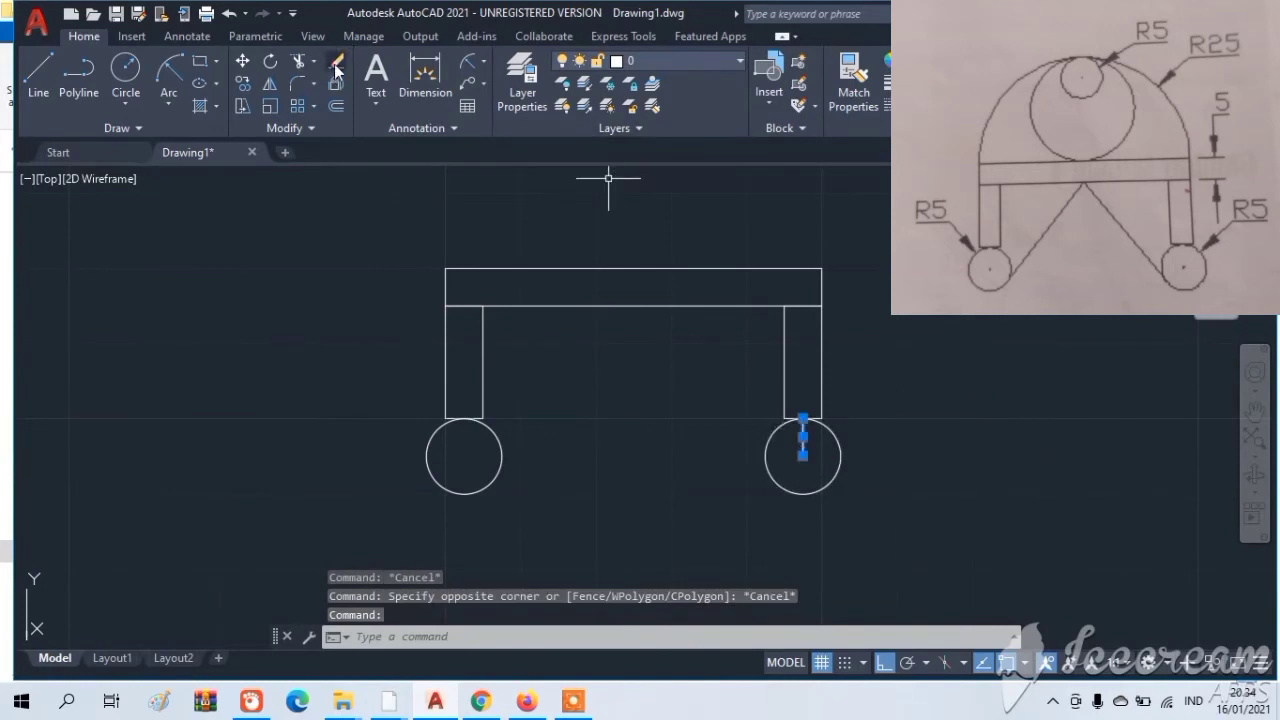
left_click(336, 64)
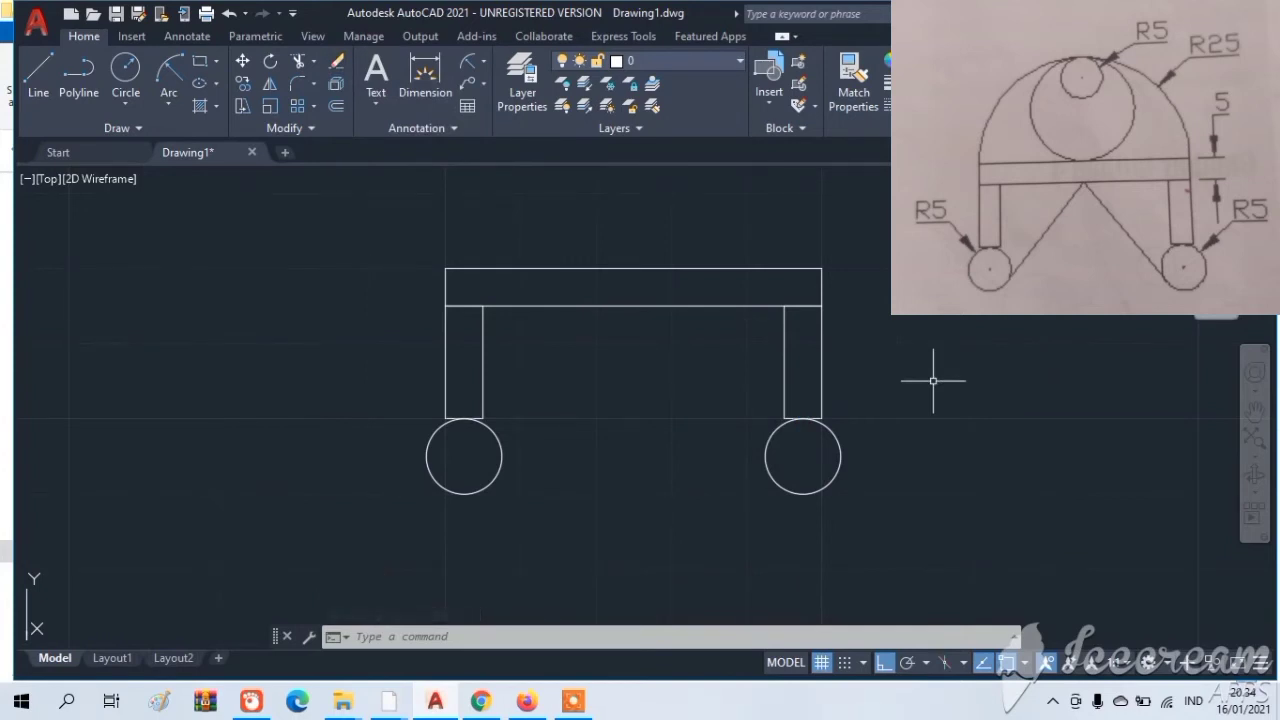
Draw an R25 start-end-radius arc from the bar's top-right to top-left corner.
scroll(751, 358, "down", 2)
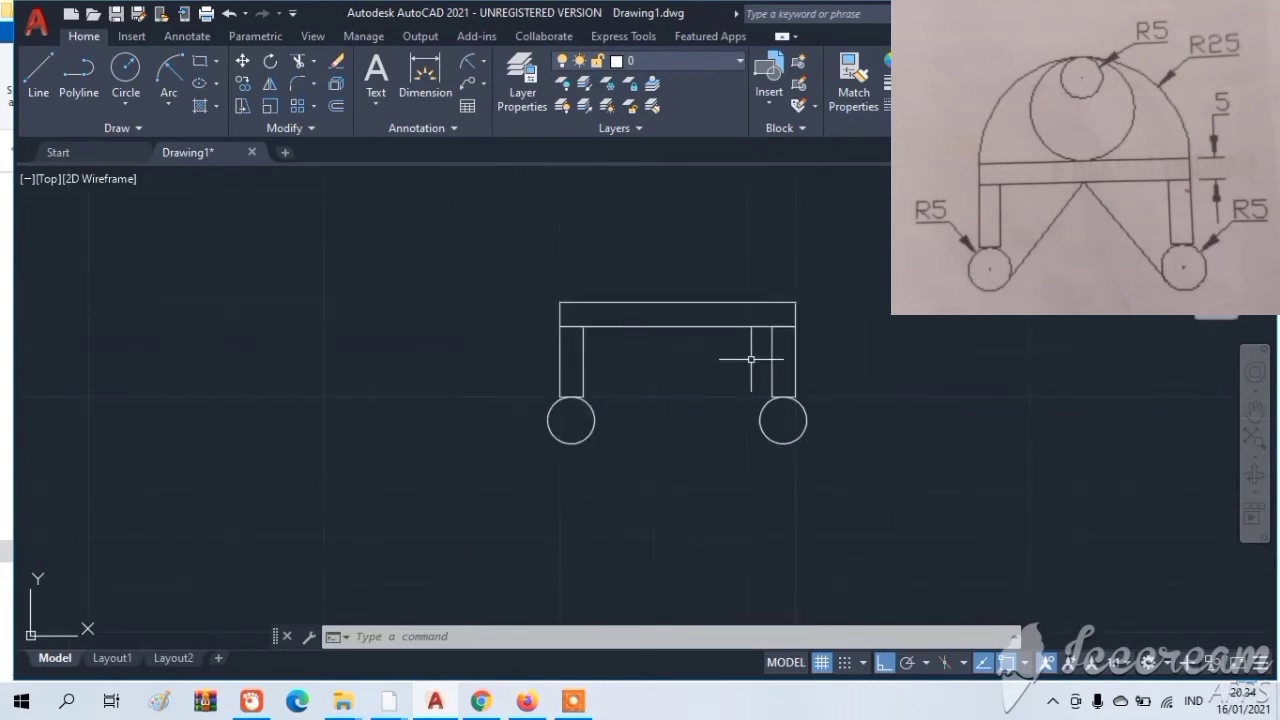
left_click(167, 102)
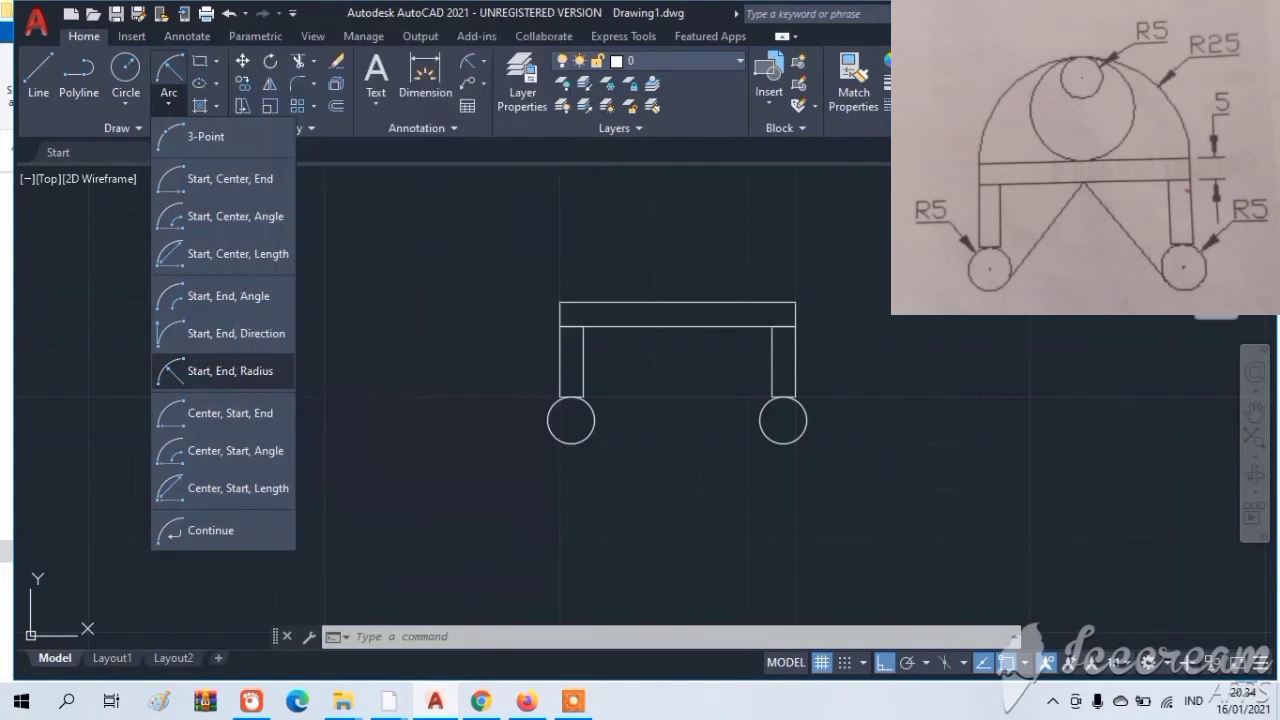
left_click(236, 374)
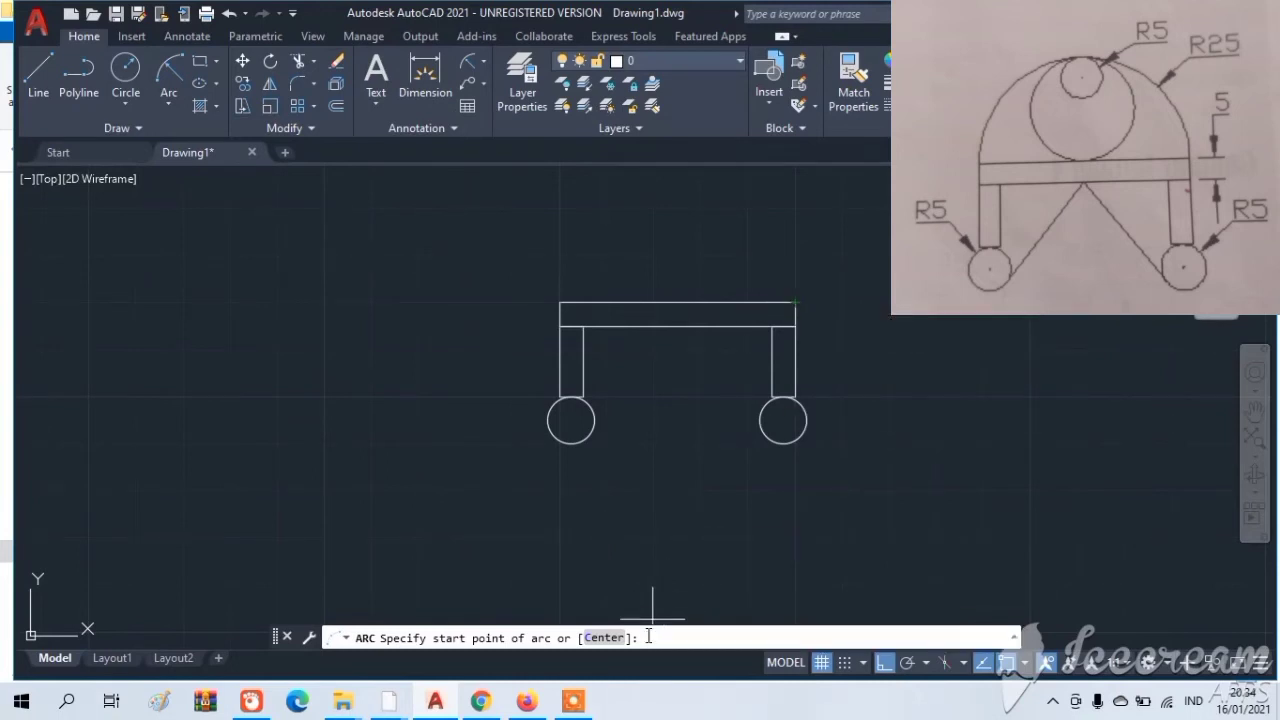
type("end")
key("Return")
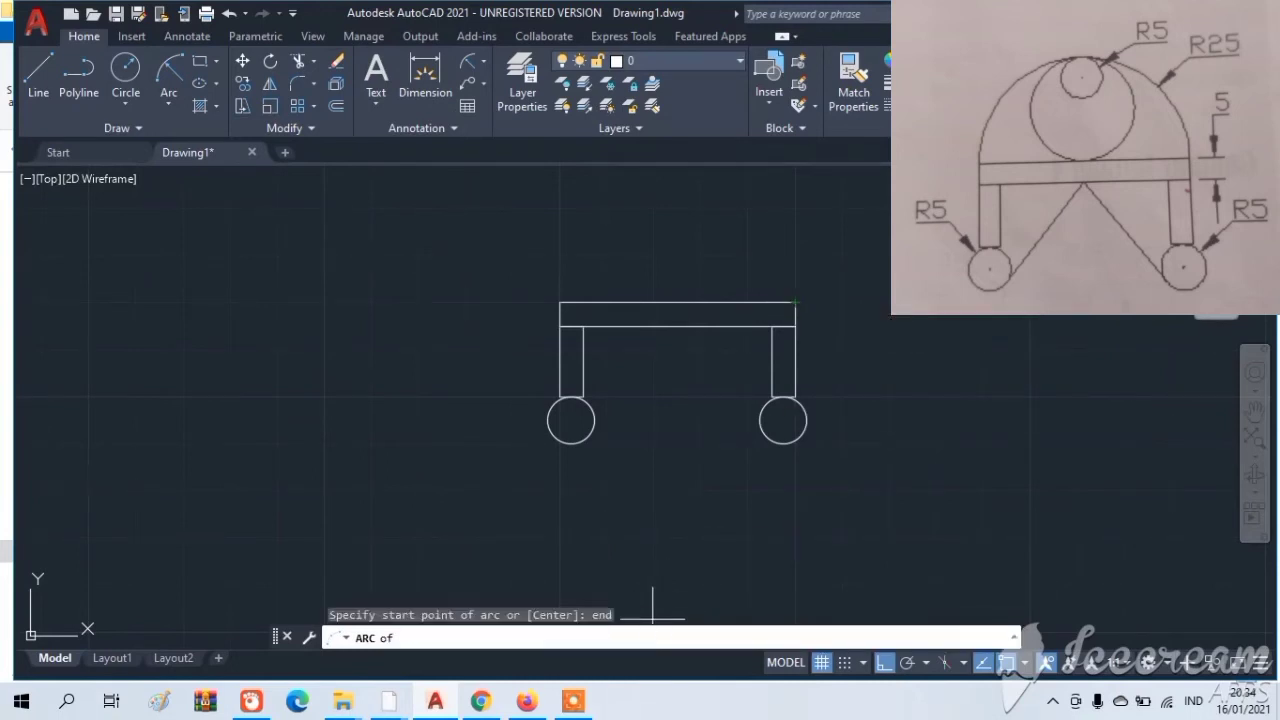
left_click(795, 302)
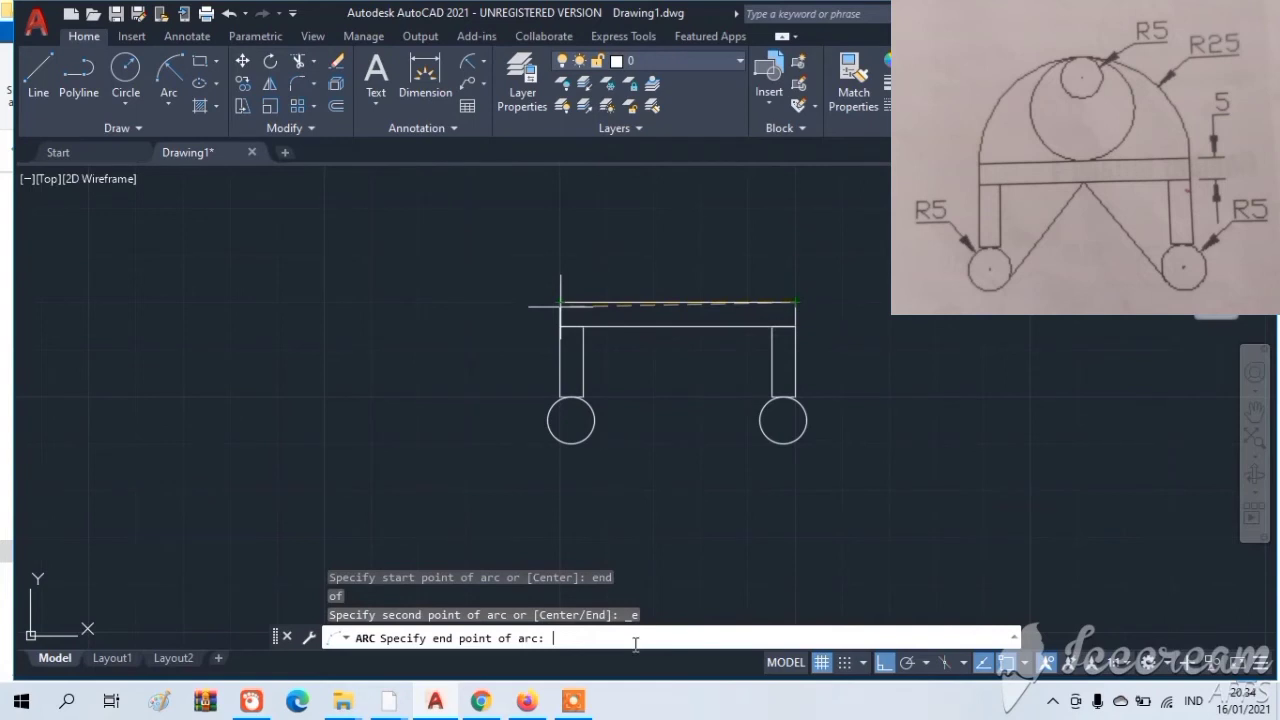
type("end")
key("Return")
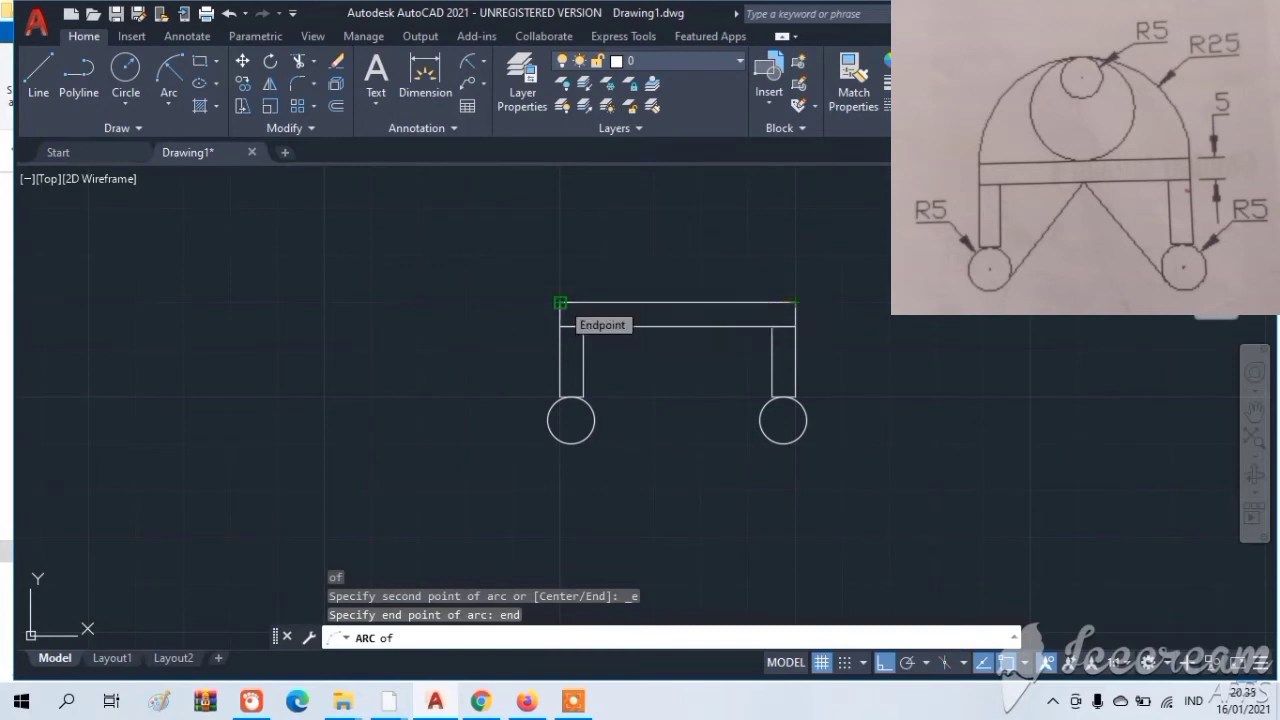
left_click(560, 302)
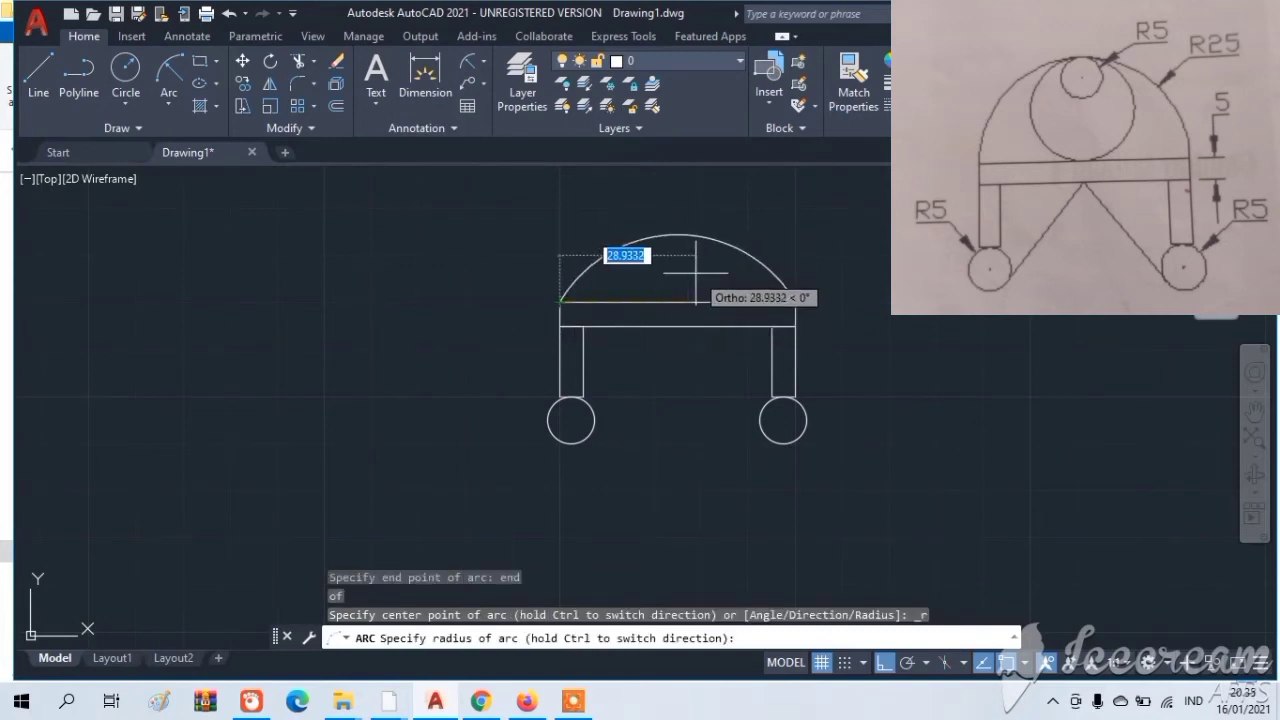
type("25")
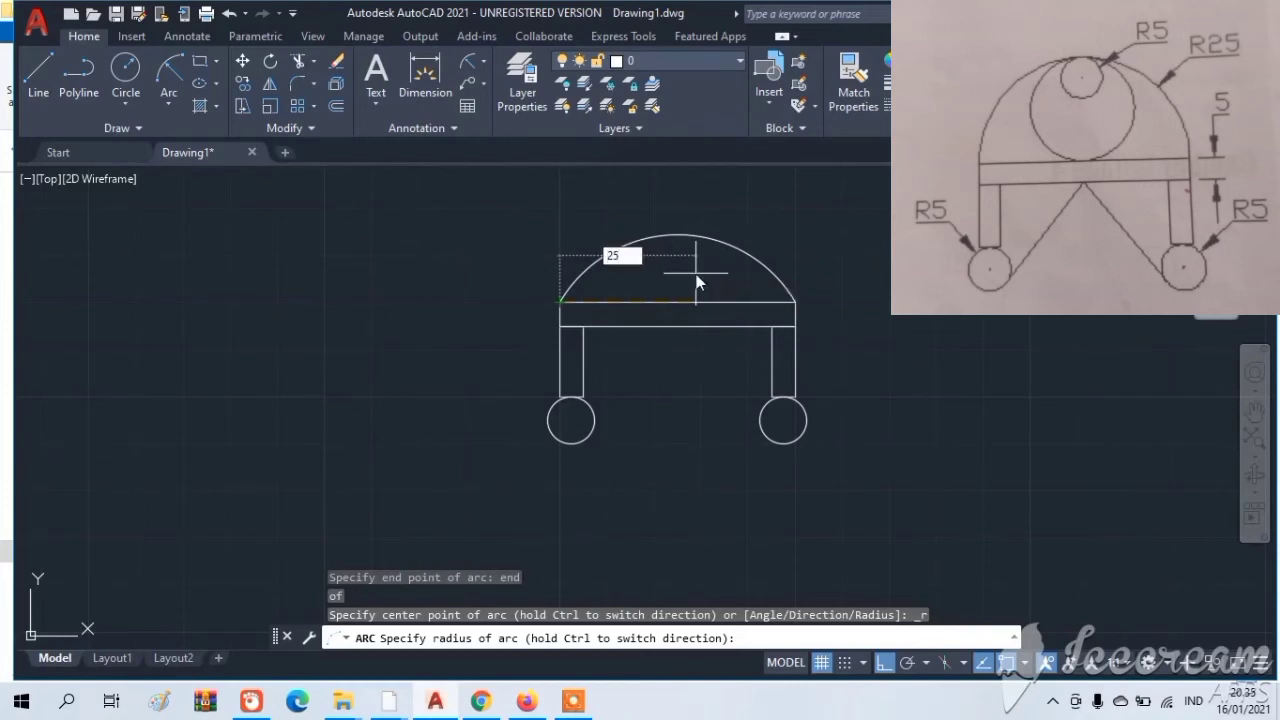
key("Return")
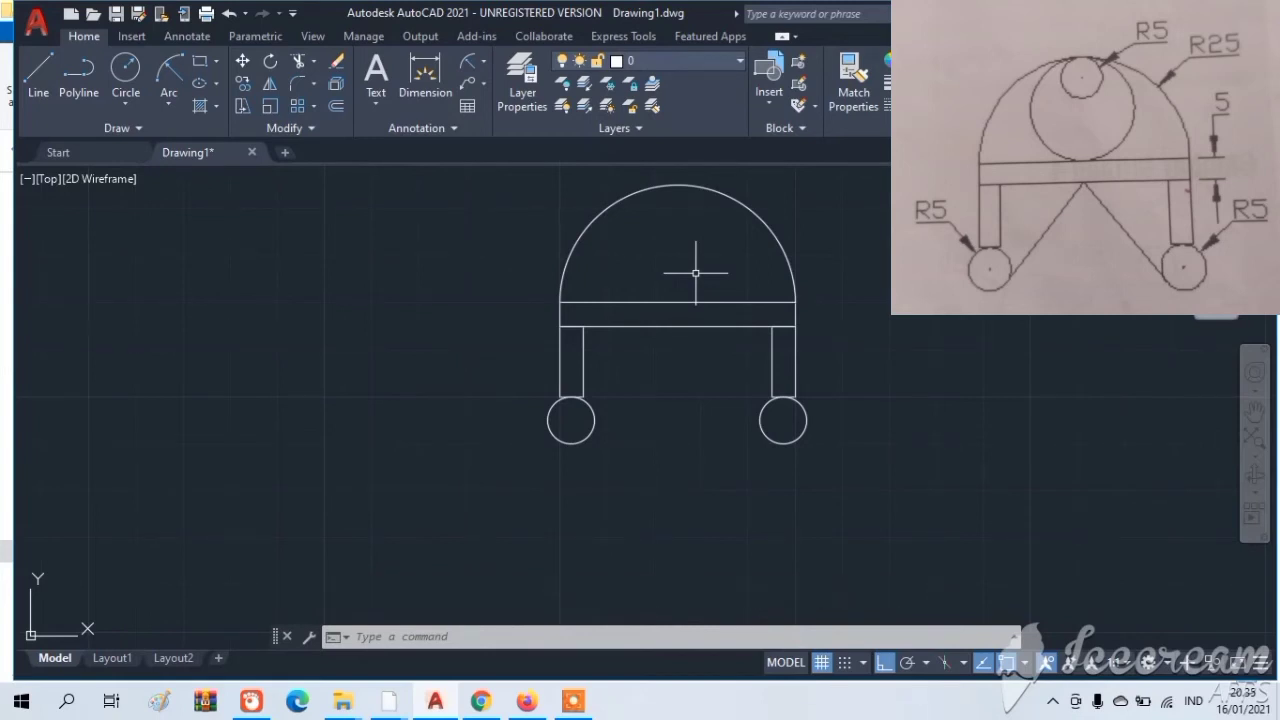
Draw a 2-point circle from the arc's peak to the midpoint of the bar's top edge.
left_click(126, 106)
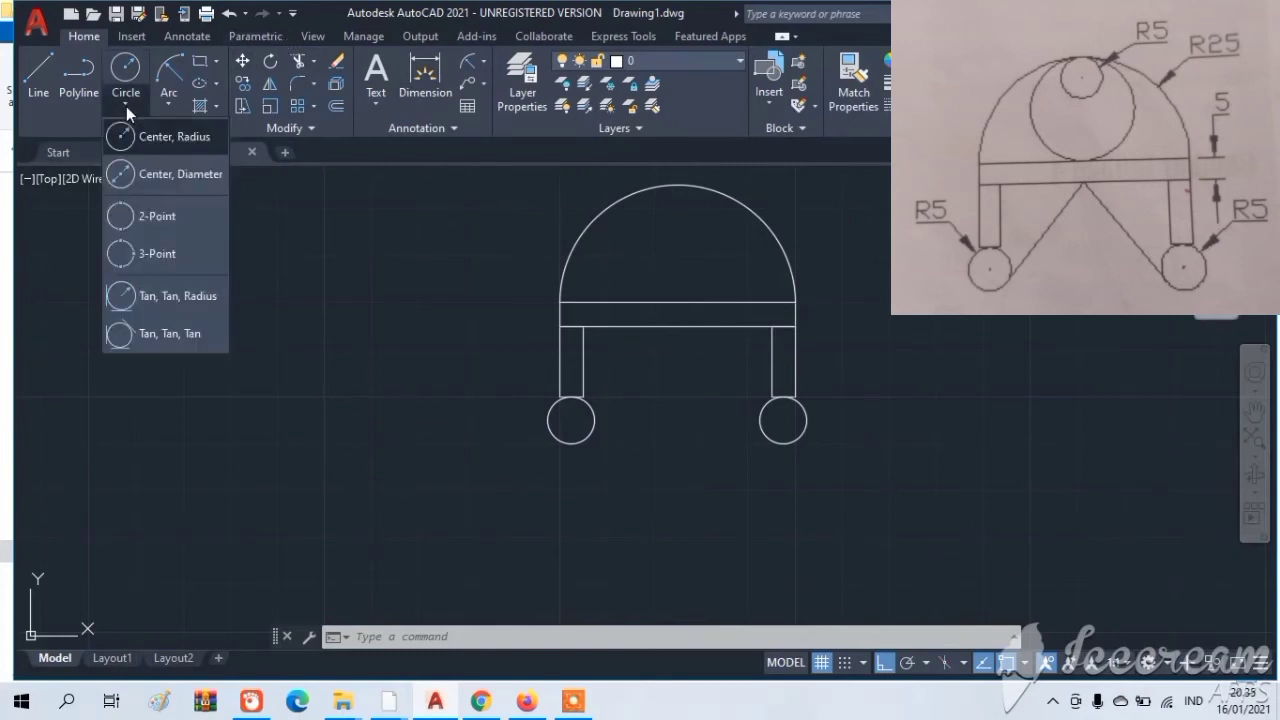
left_click(145, 230)
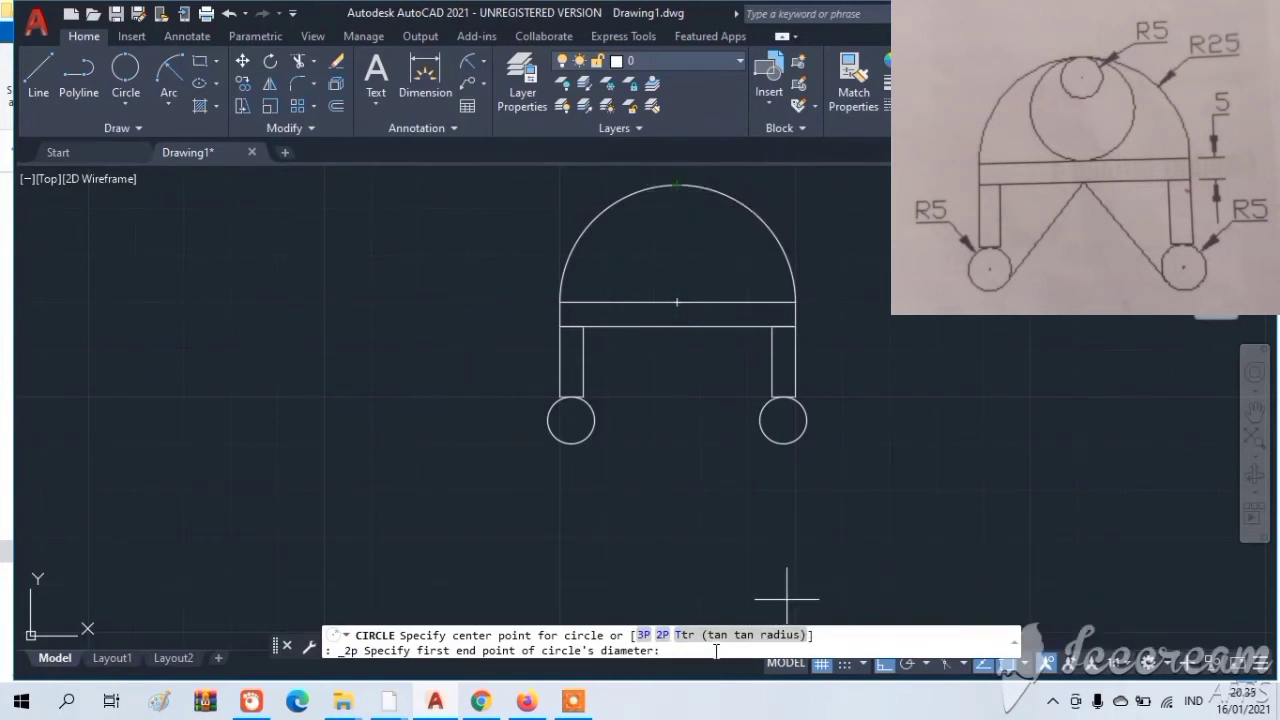
type("mid")
key("Return")
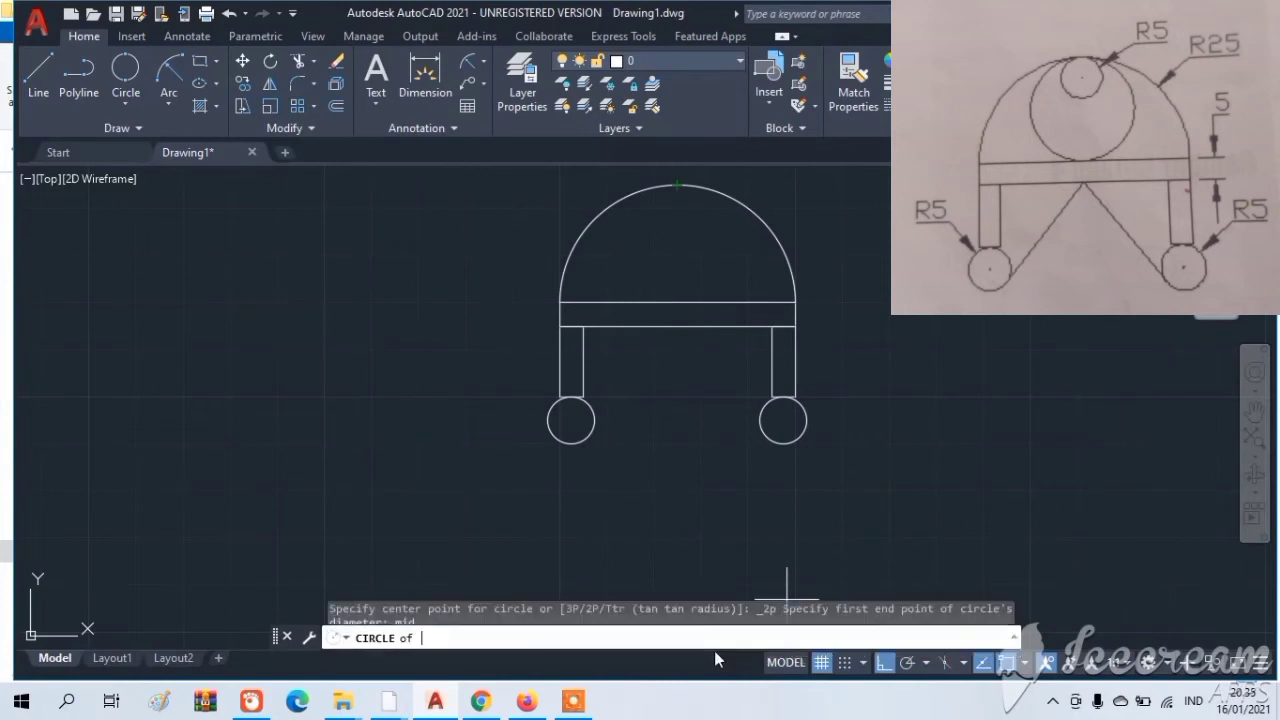
left_click(678, 185)
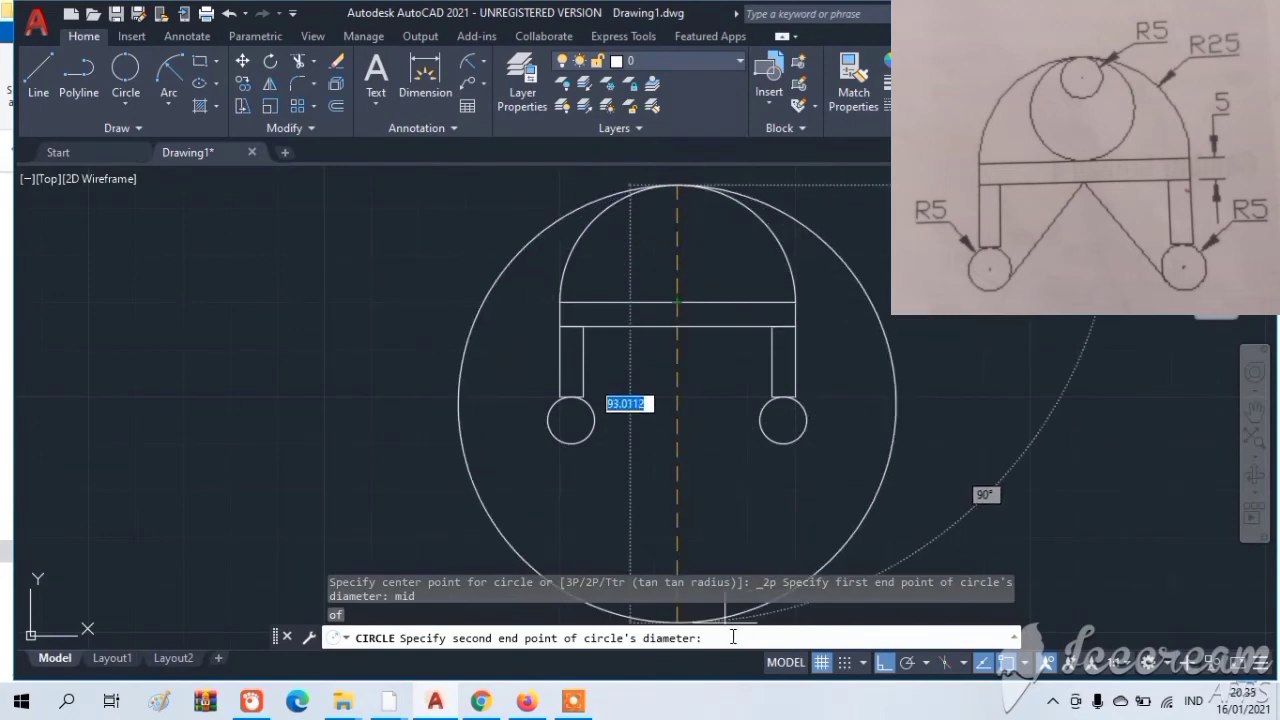
type("mid")
key("Return")
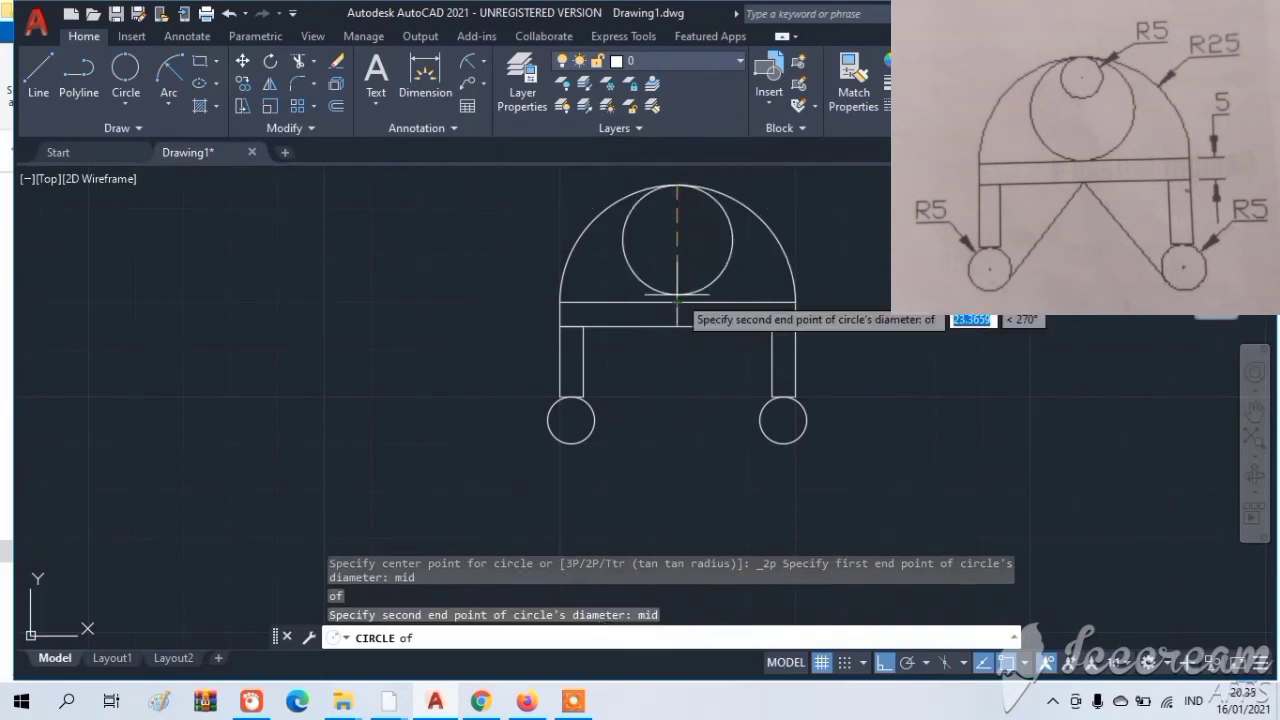
left_click(677, 300)
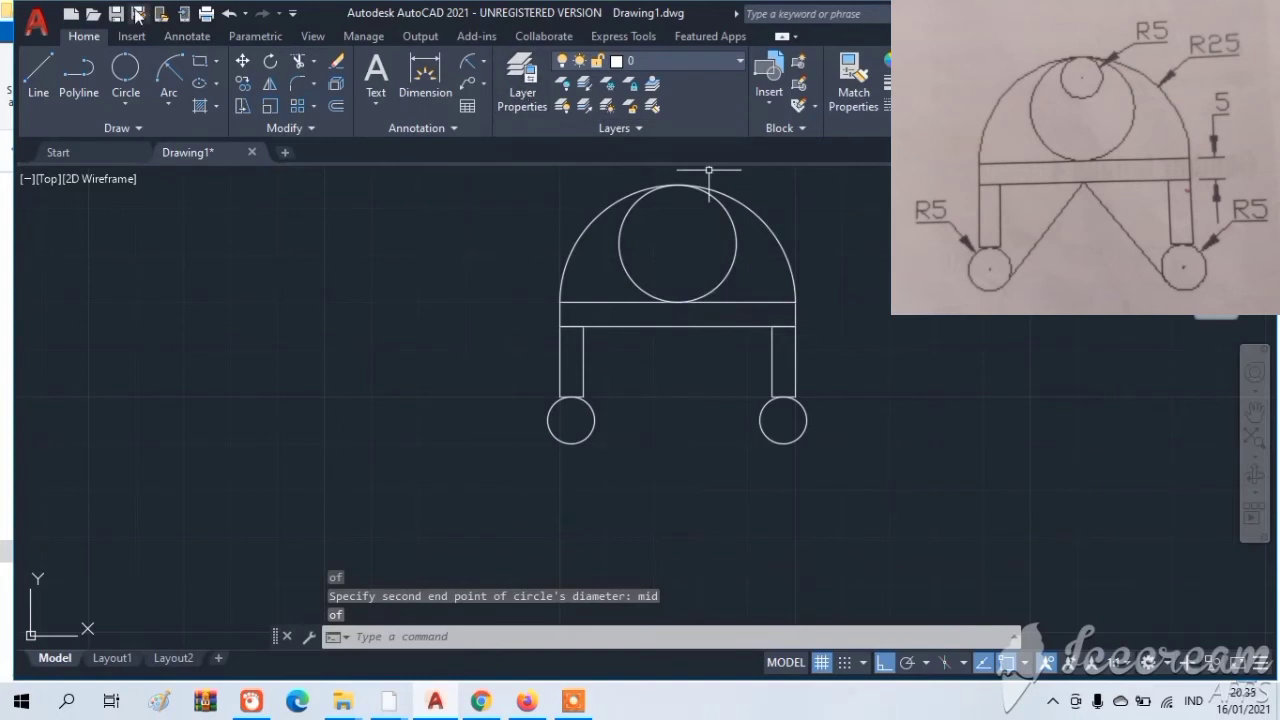
left_click(48, 88)
type("qu")
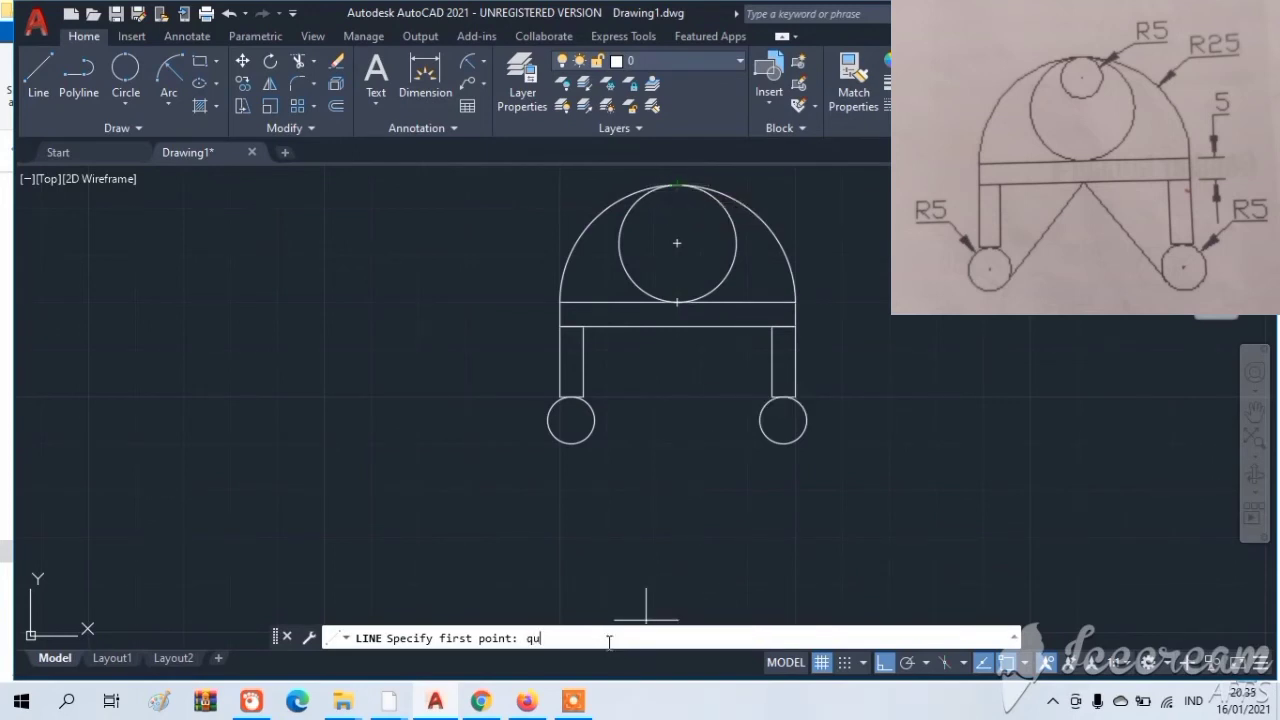
Draw a 5-unit vertical line down from the top quadrant of the arc.
type("a")
key("Return")
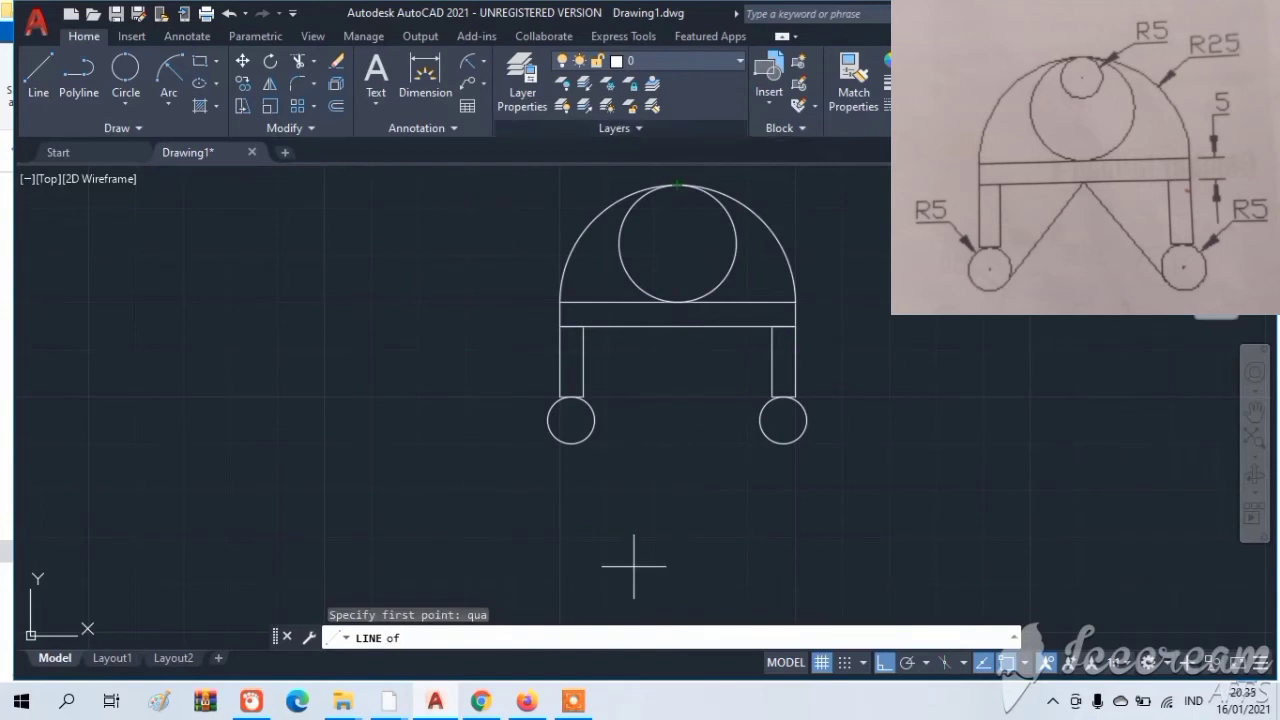
left_click(677, 185)
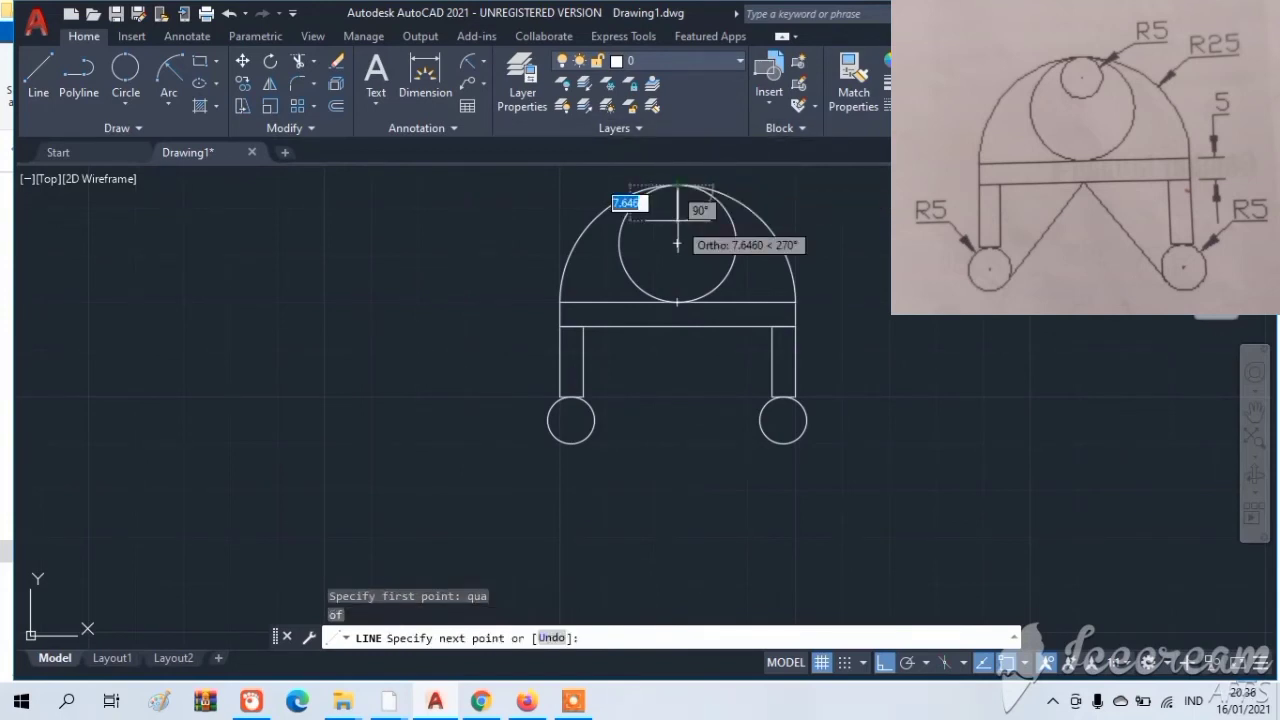
type("5")
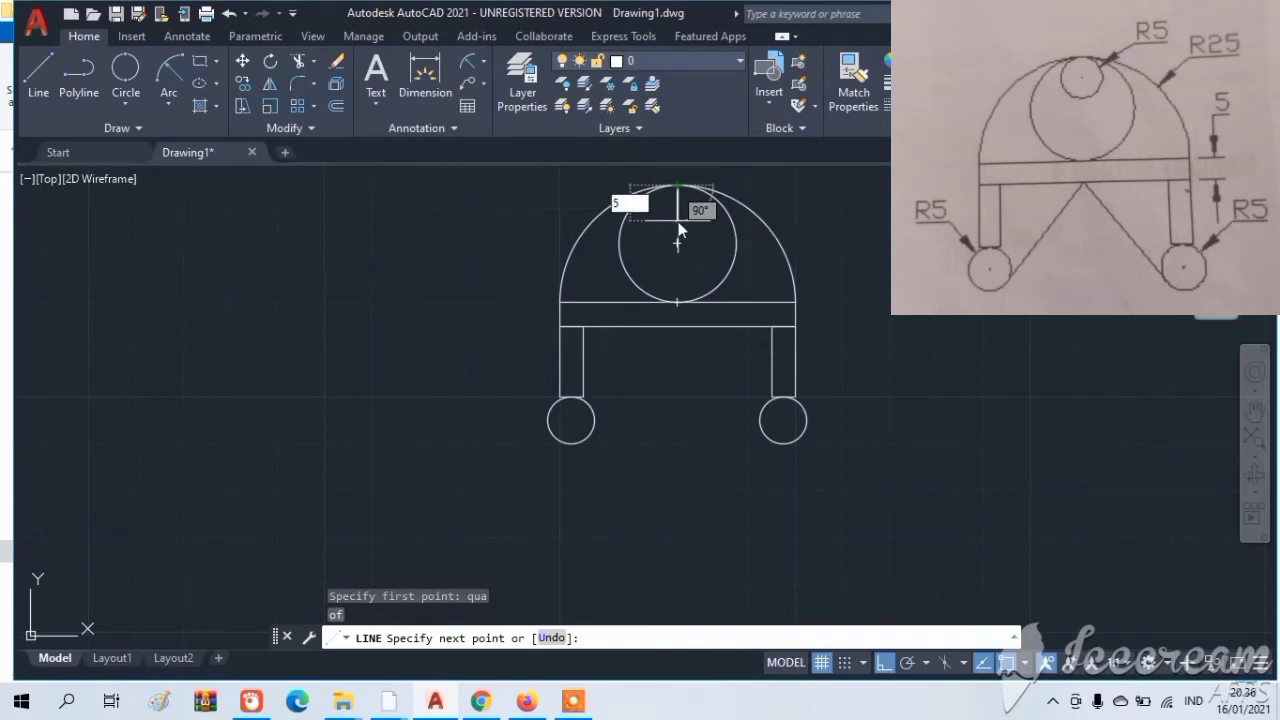
key("Return")
key("Escape")
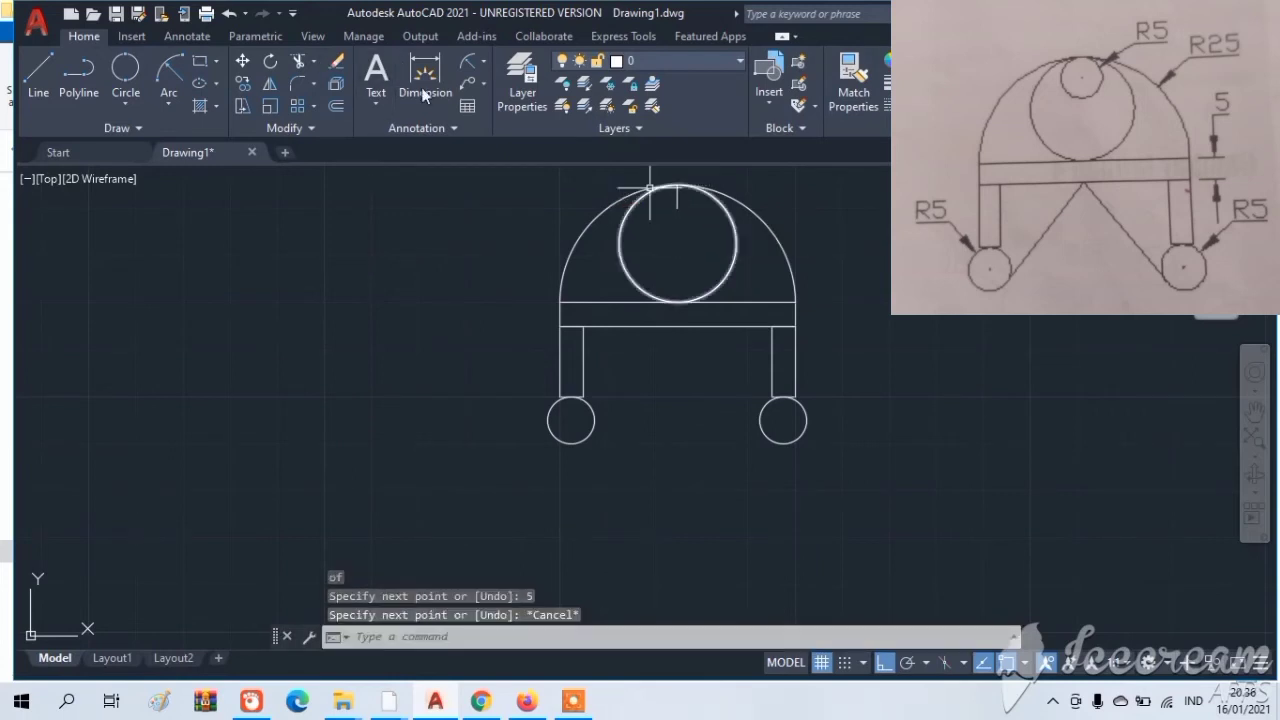
Draw an R5 circle centred on the short line's lower endpoint.
left_click(116, 97)
left_click(142, 138)
type("end")
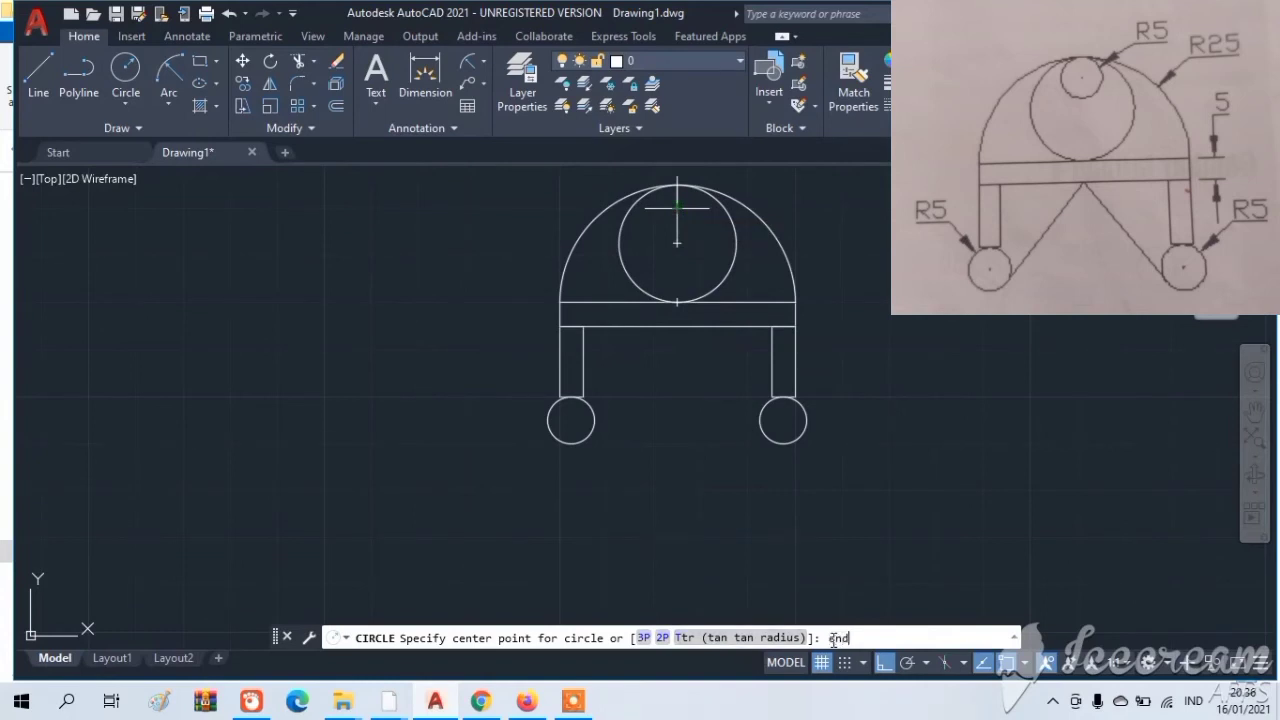
key("Return")
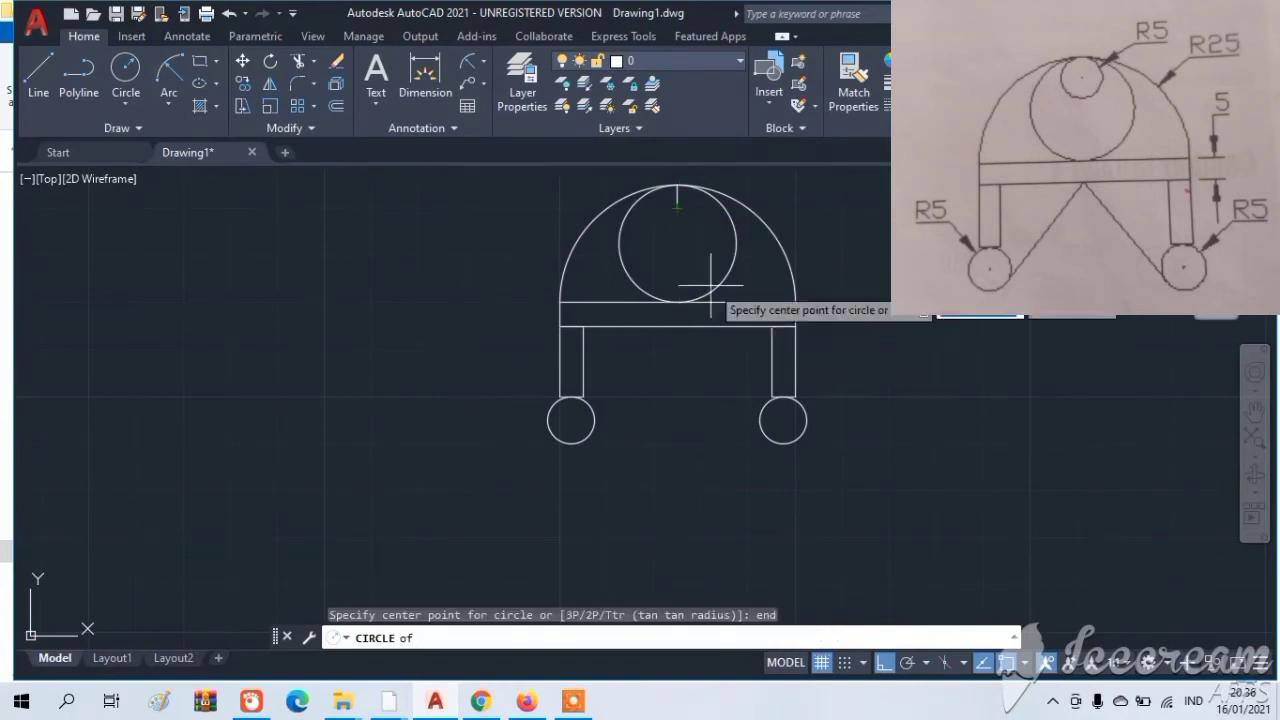
left_click(677, 198)
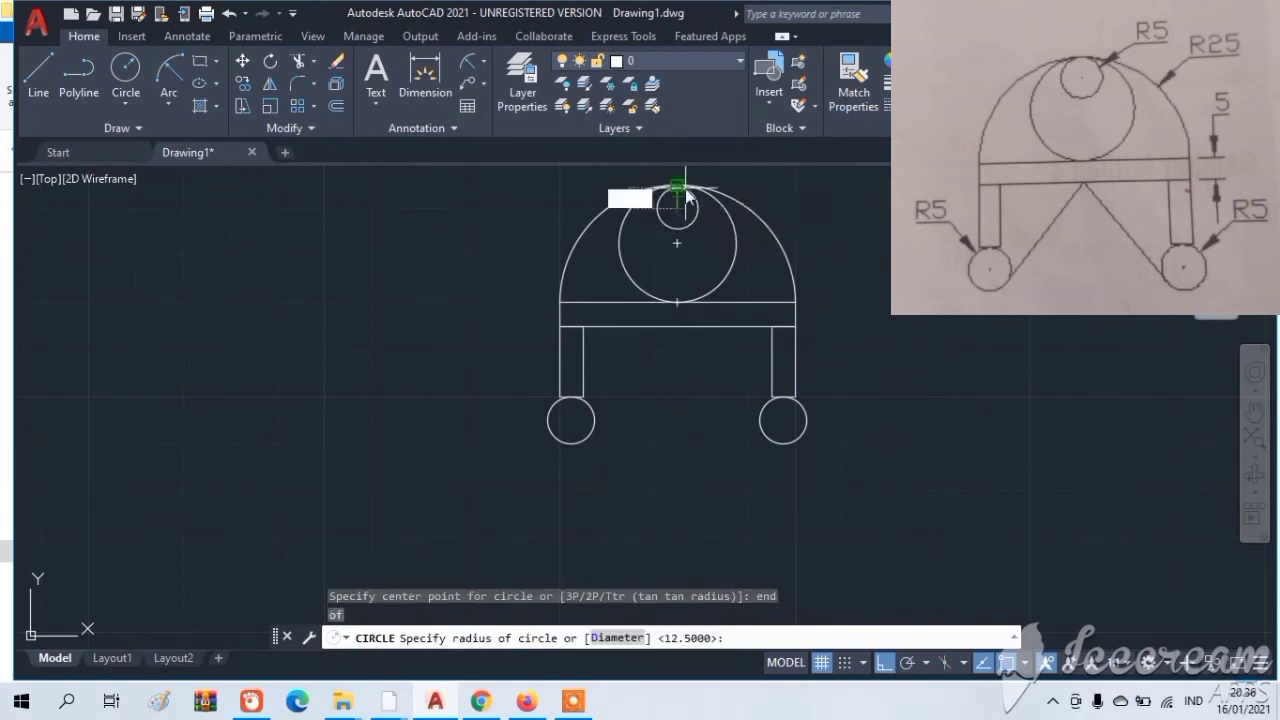
type("5")
key("Return")
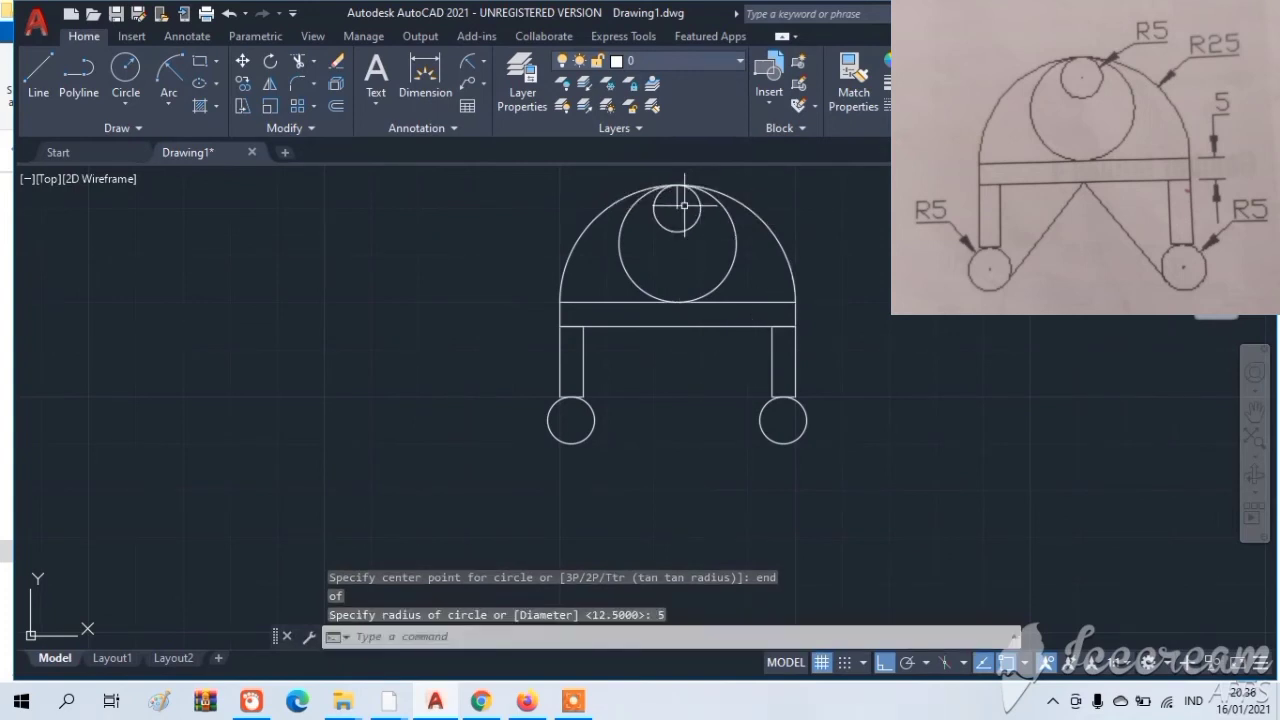
Delete the vertical construction line through the small circle.
left_click(677, 200)
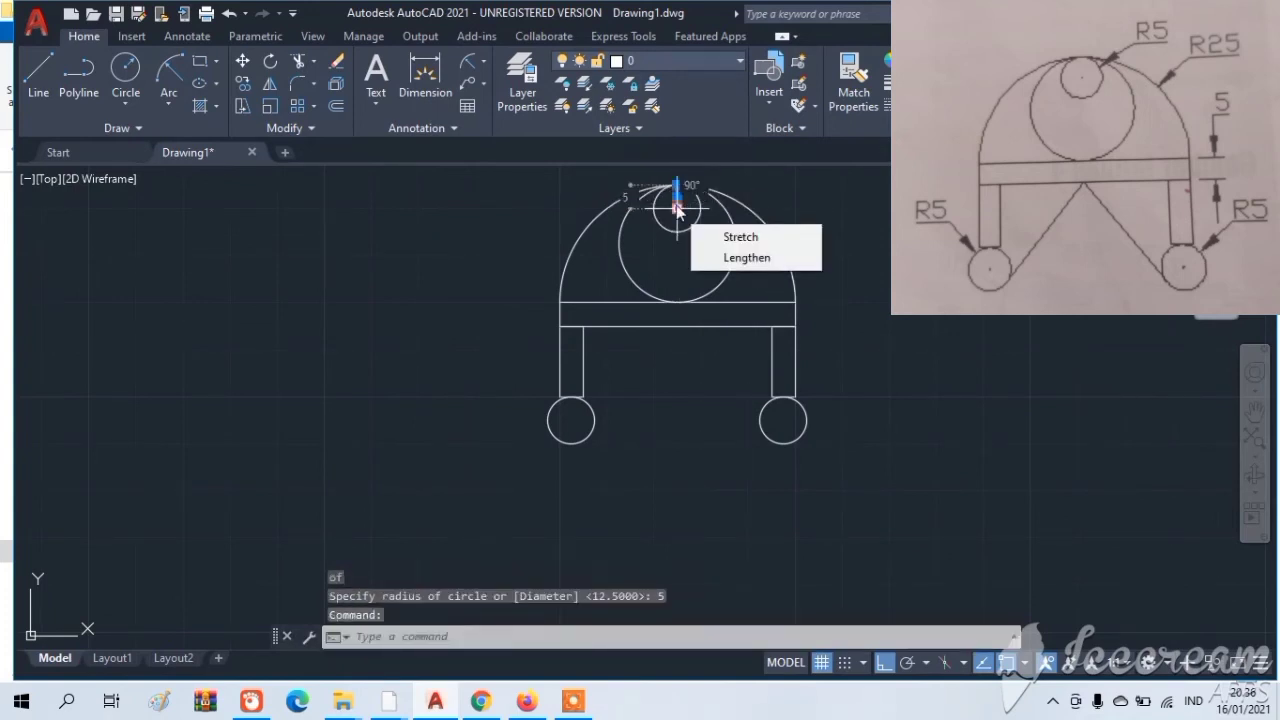
key("Escape")
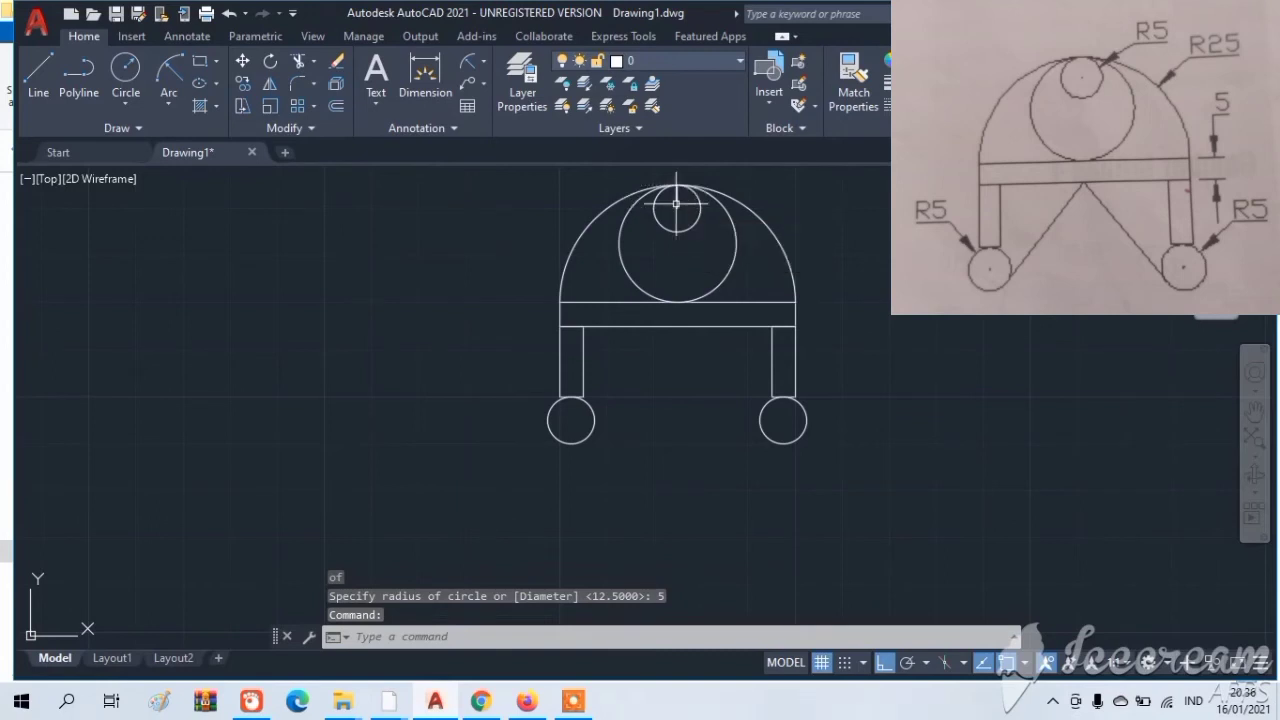
left_click(677, 205)
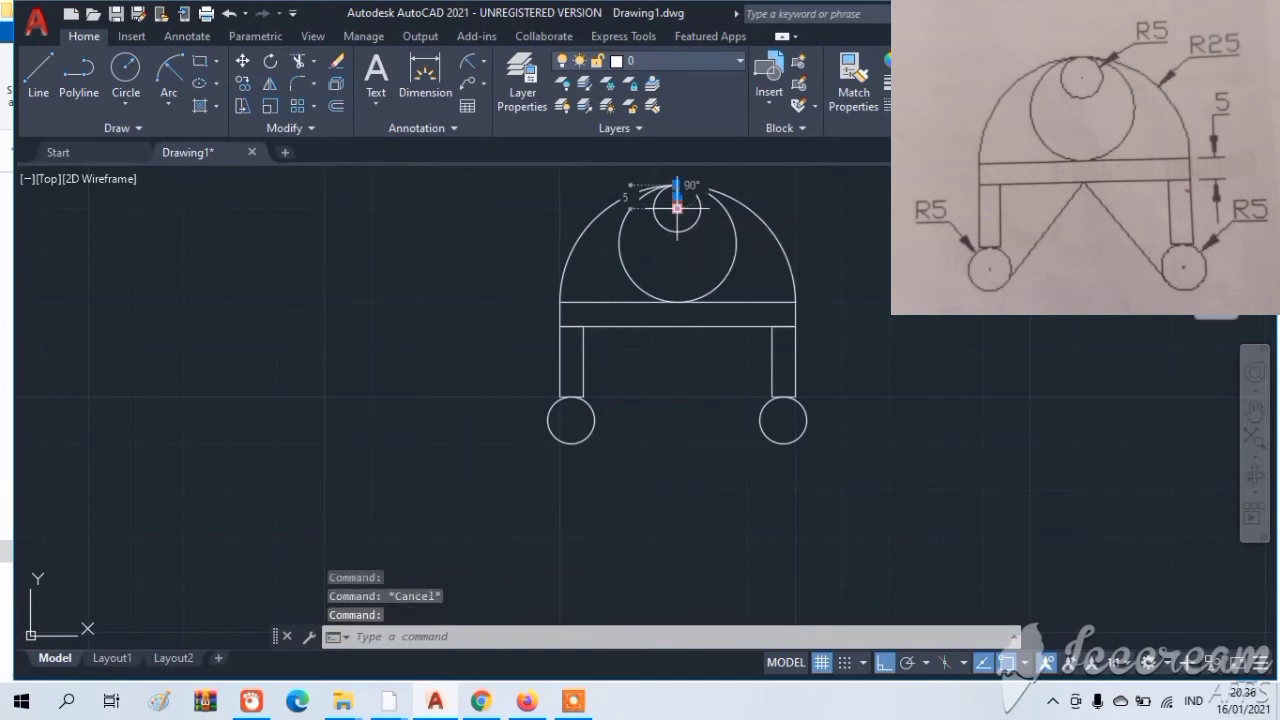
key("Delete")
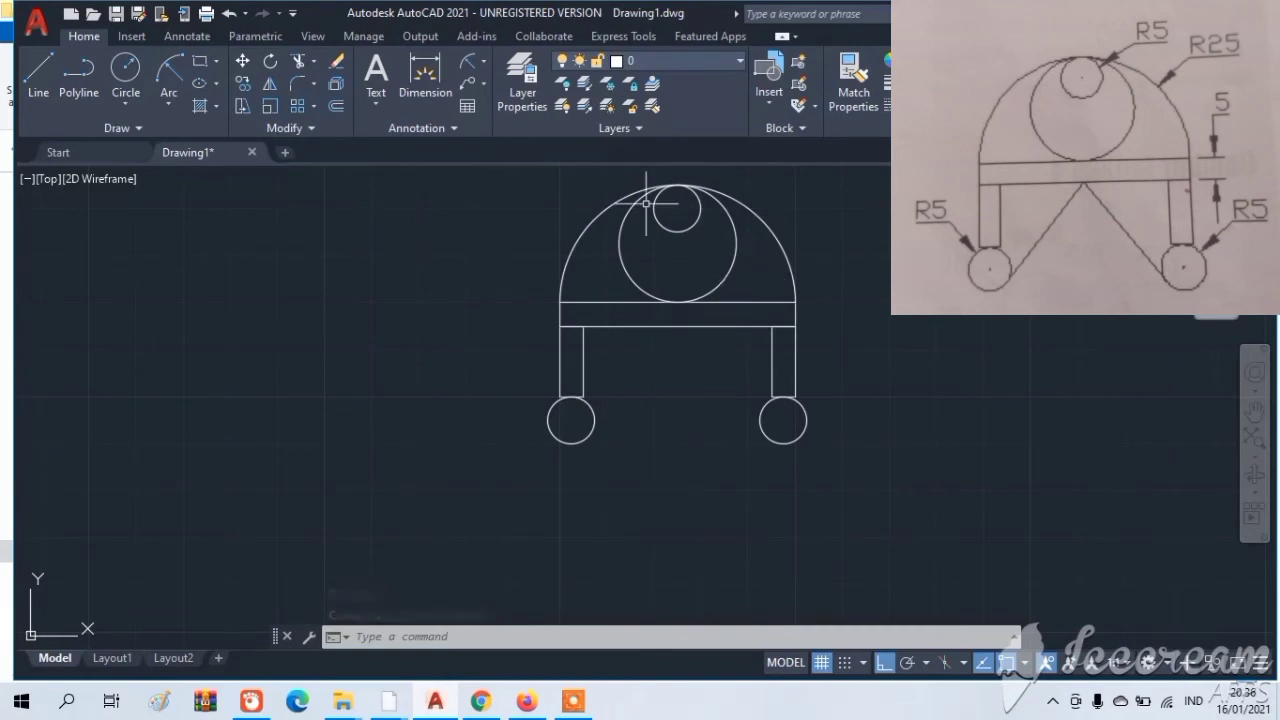
left_click(30, 90)
type("tan")
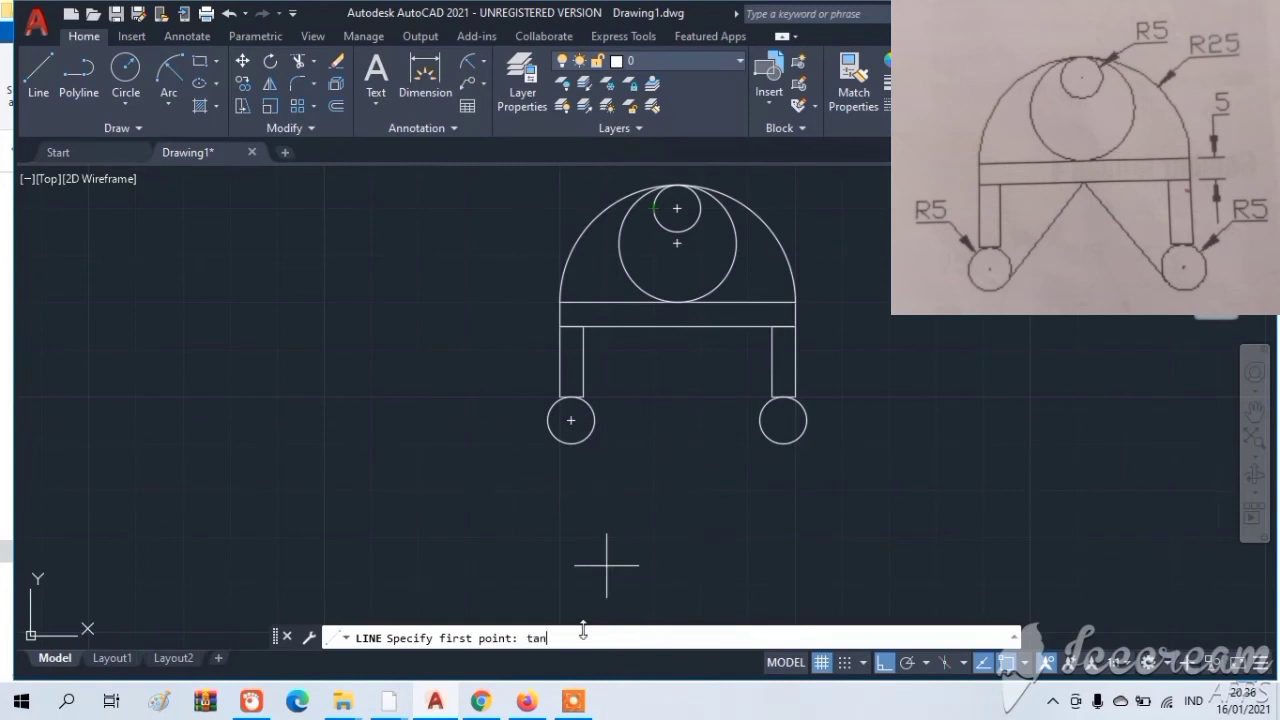
Draw a V from a tangent on the left wheel to the crossbar midpoint, then tangent to the right wheel.
key("Return")
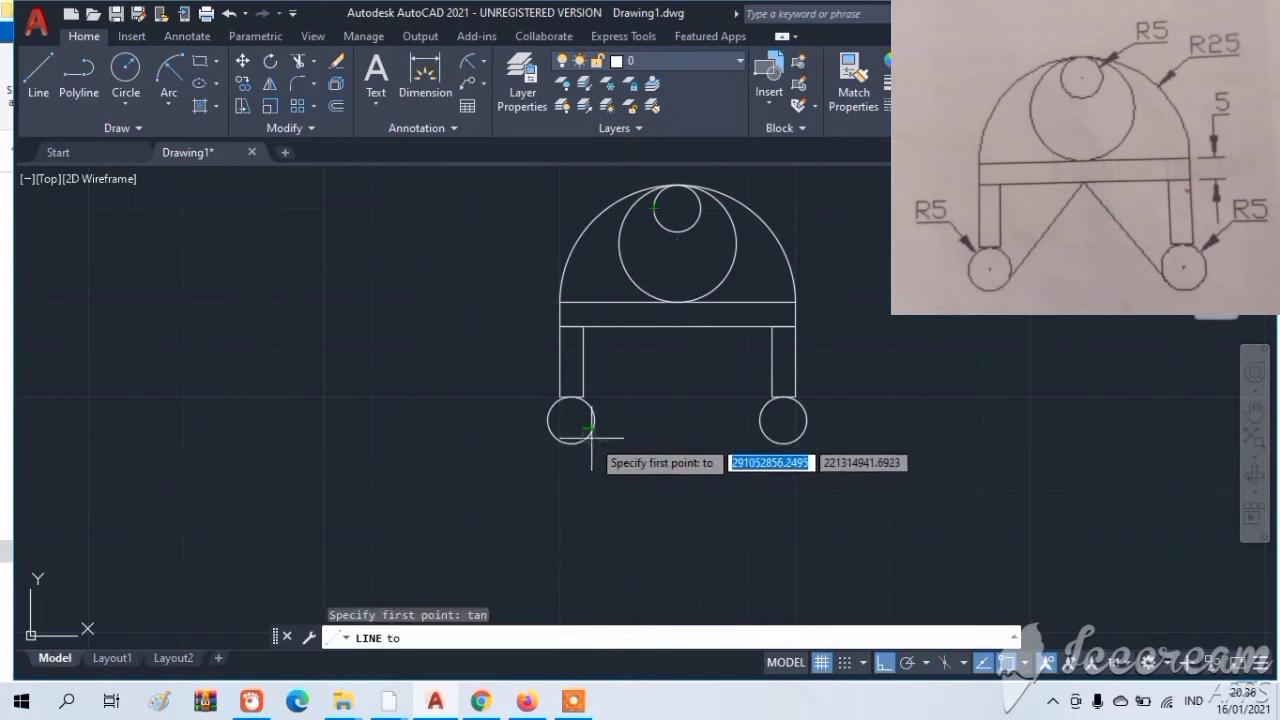
left_click(592, 436)
type("mid")
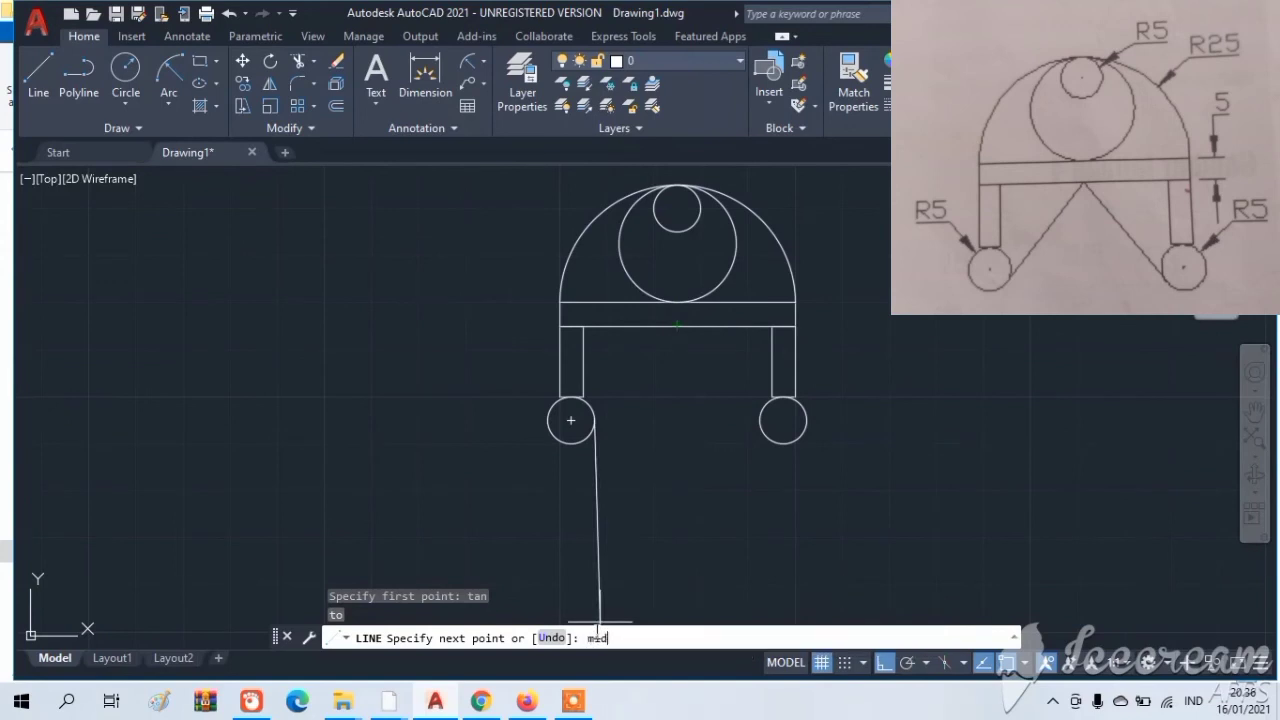
key("Return")
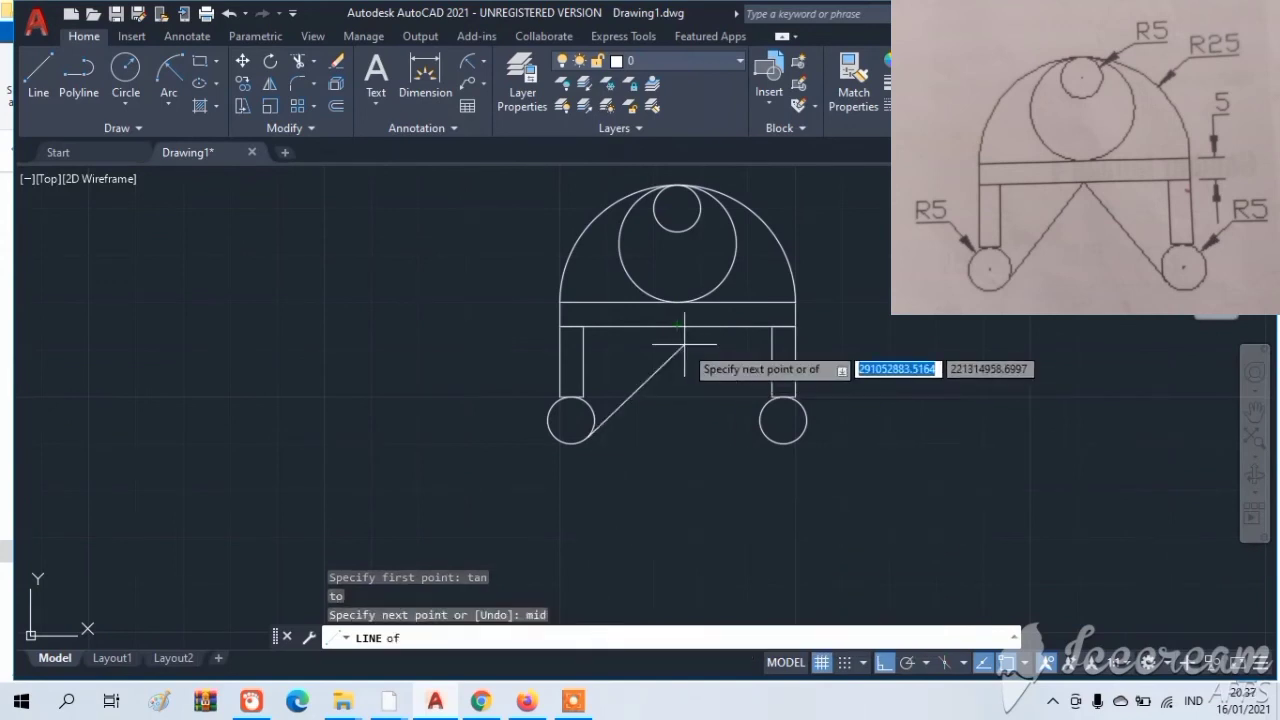
left_click(679, 338)
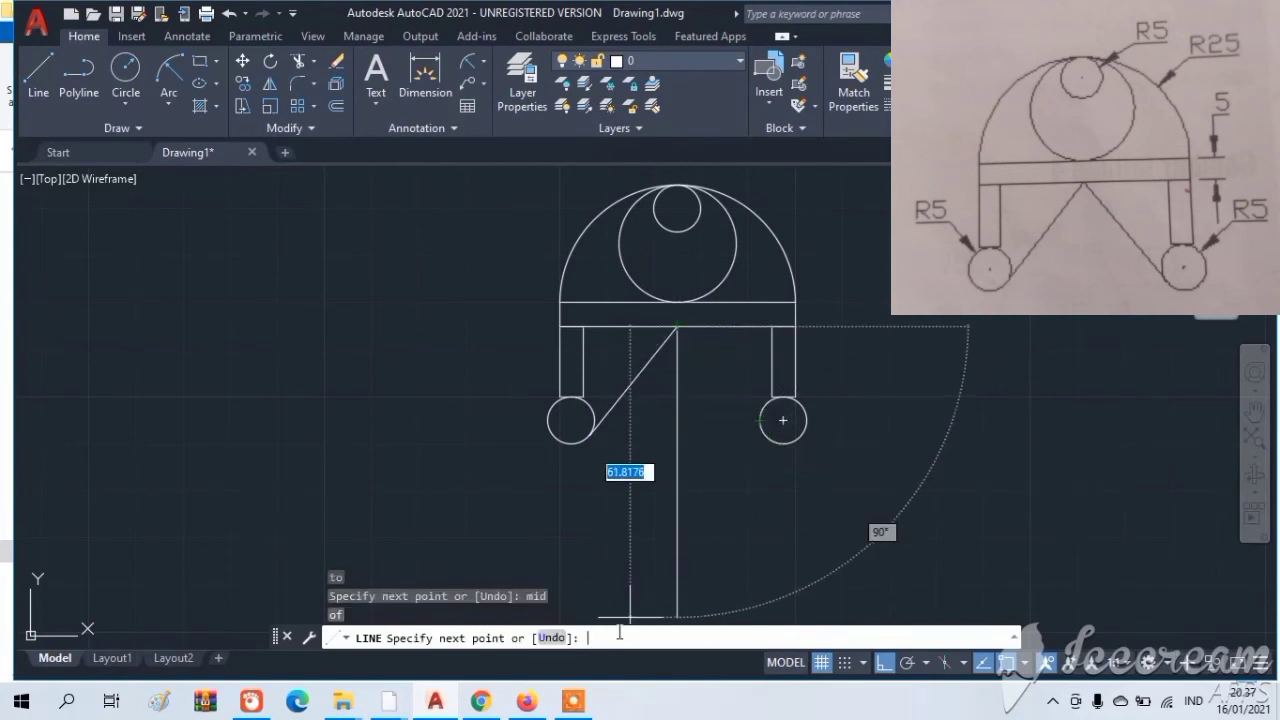
type("tan")
key("Return")
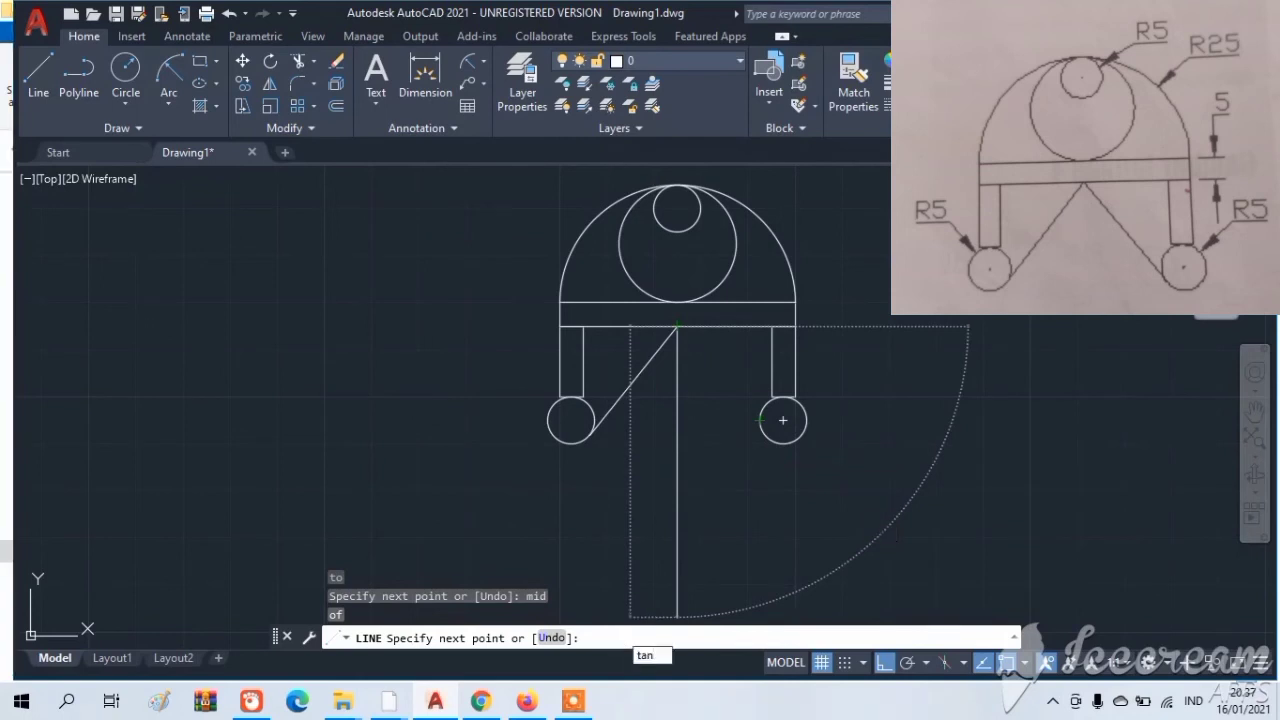
left_click(754, 424)
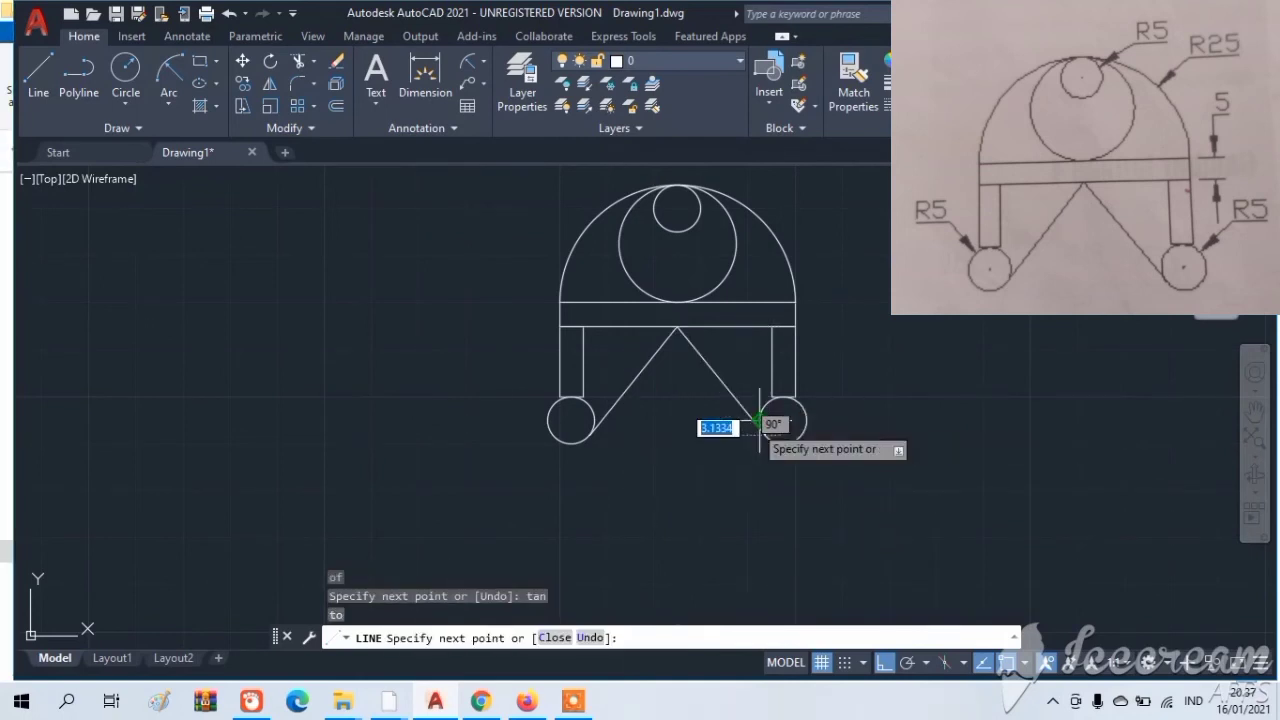
key("Escape")
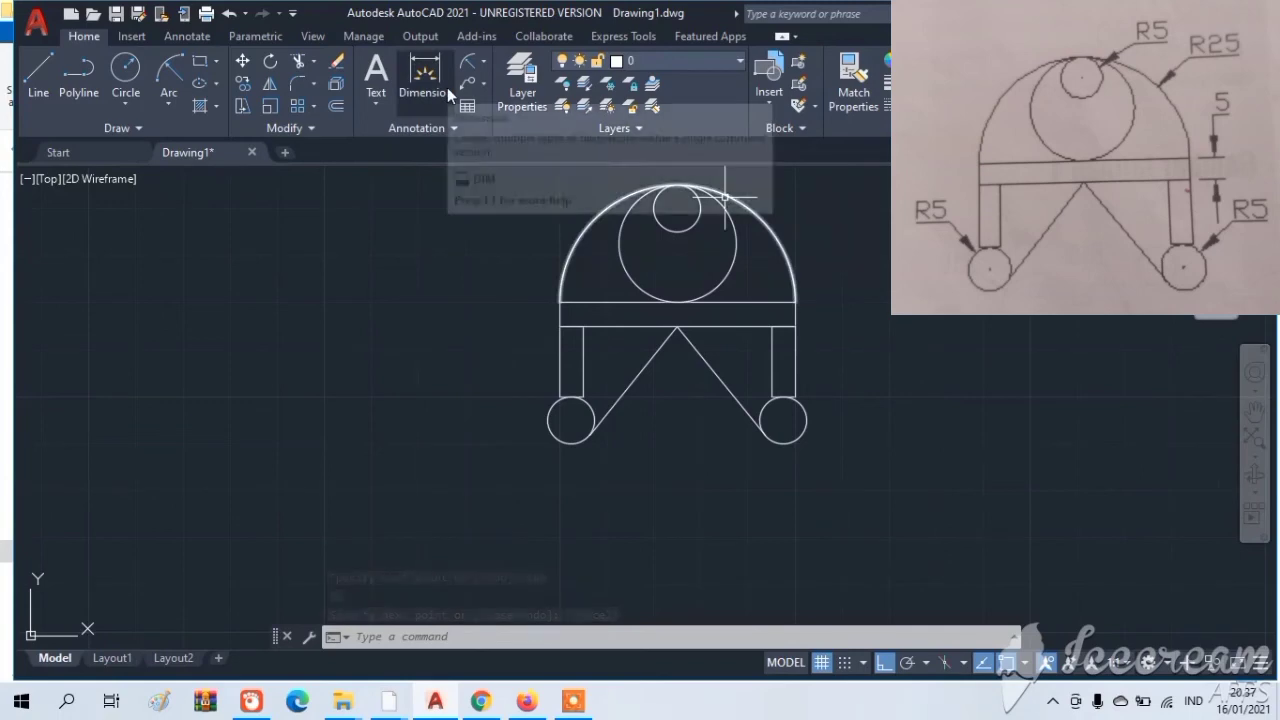
Add R5 radius dimensions to the right and left bottom wheels.
left_click(485, 62)
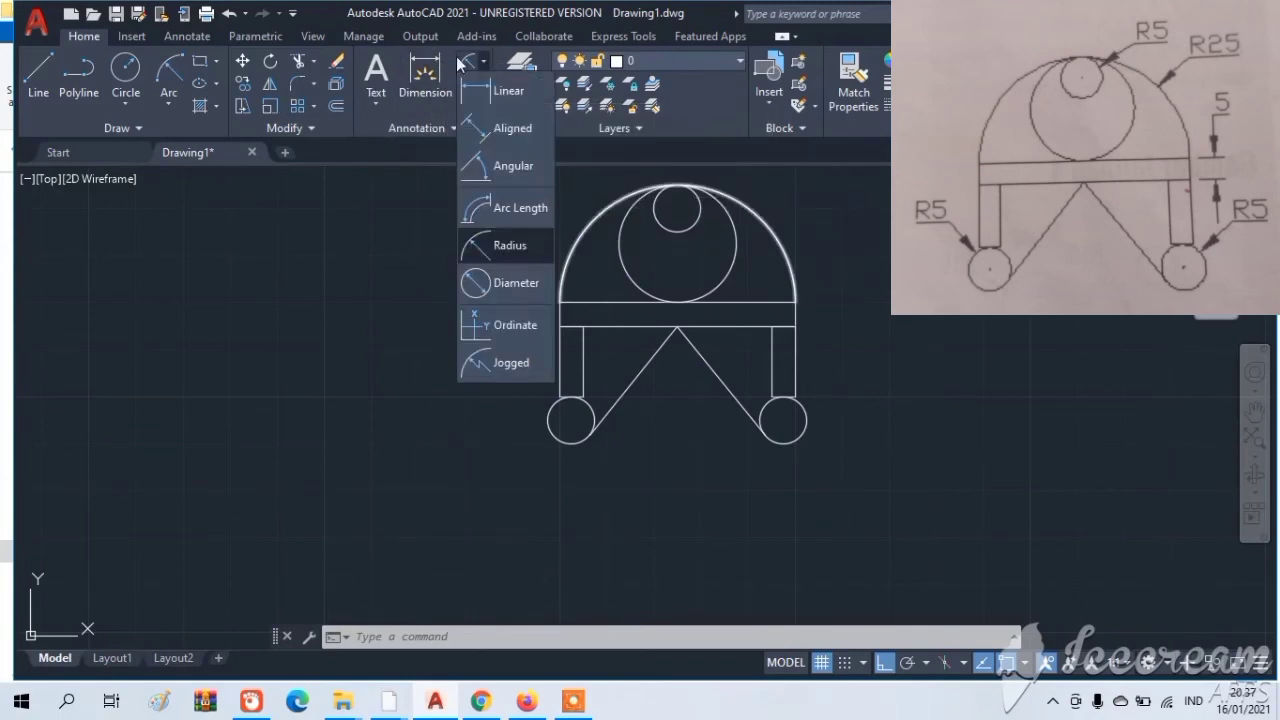
left_click(503, 236)
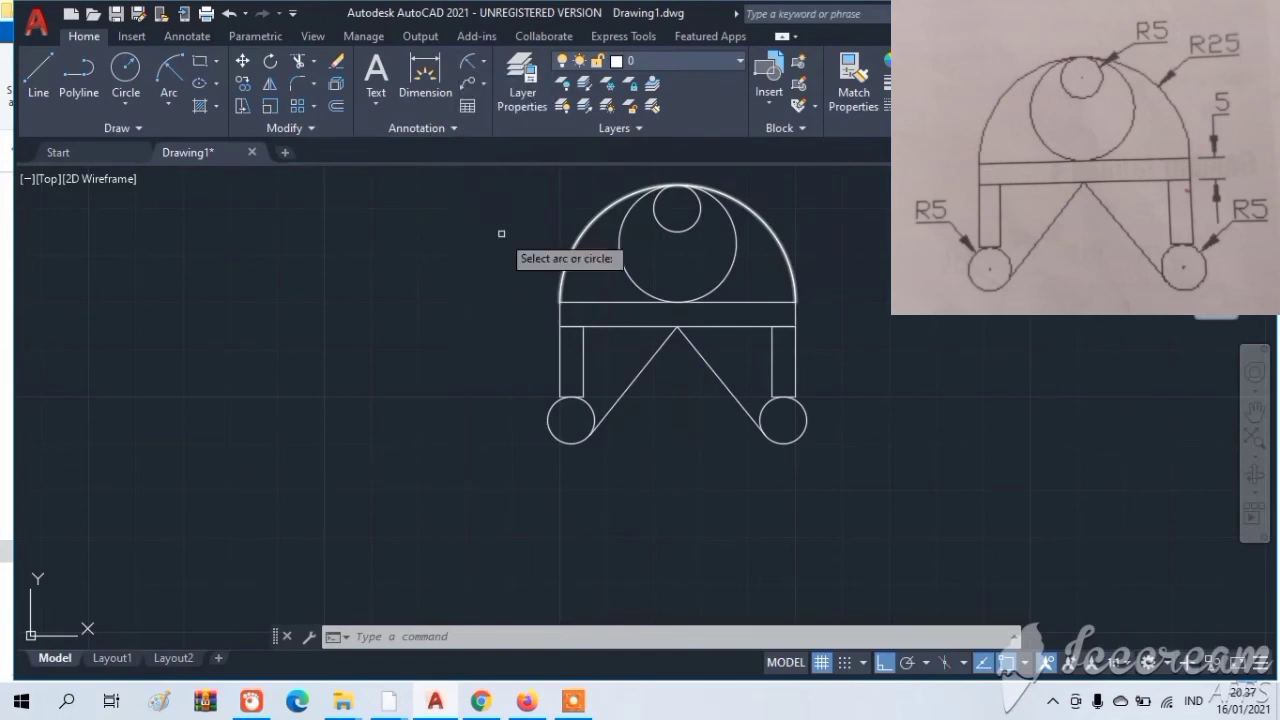
left_click(805, 418)
left_click(846, 383)
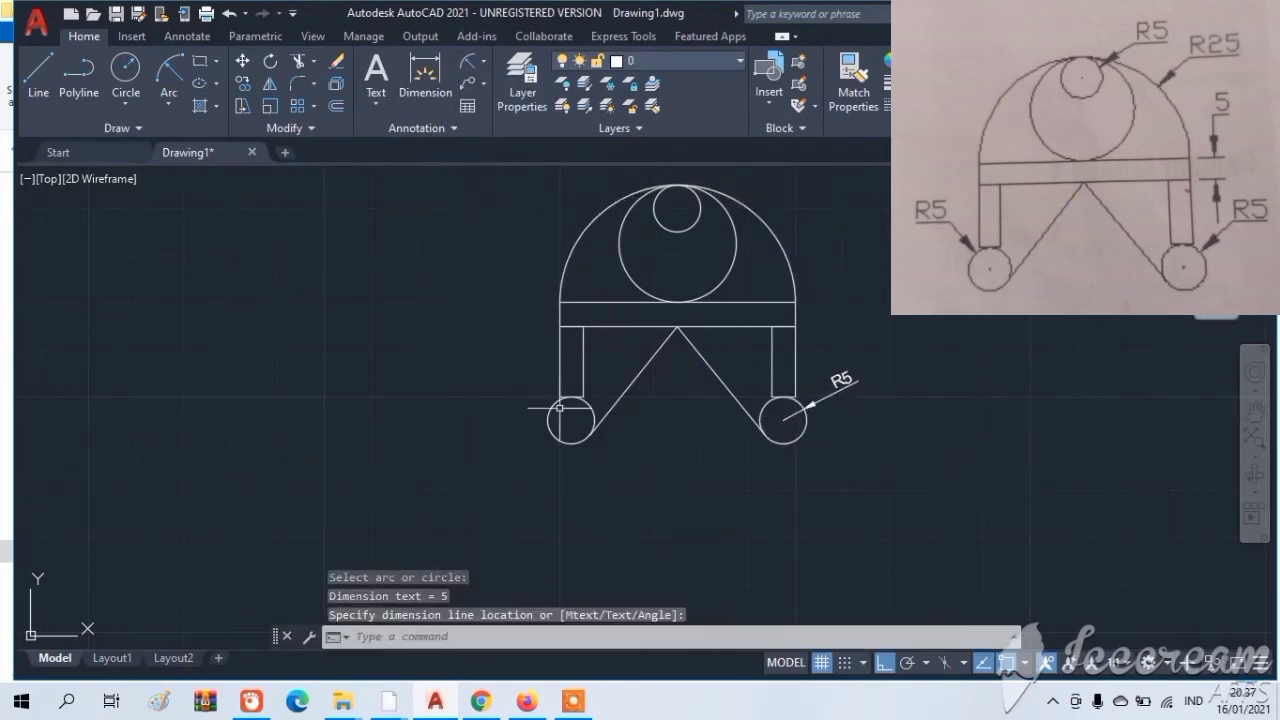
key("Return")
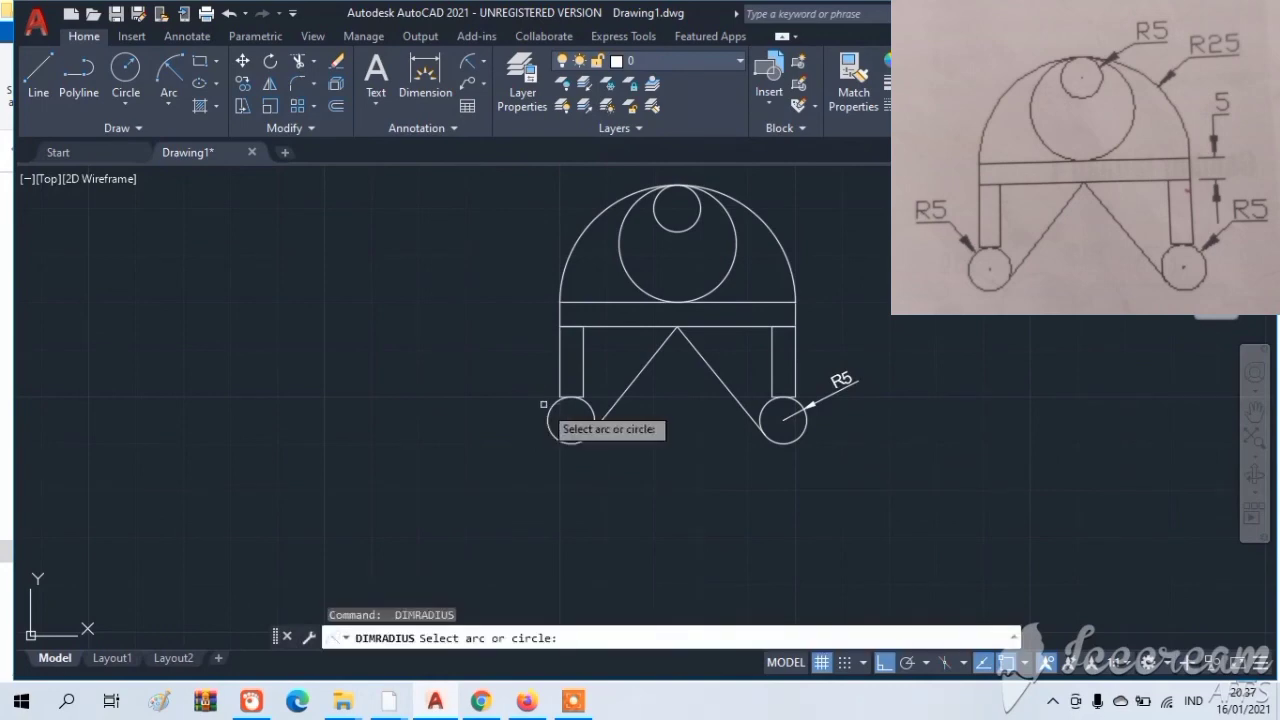
left_click(559, 406)
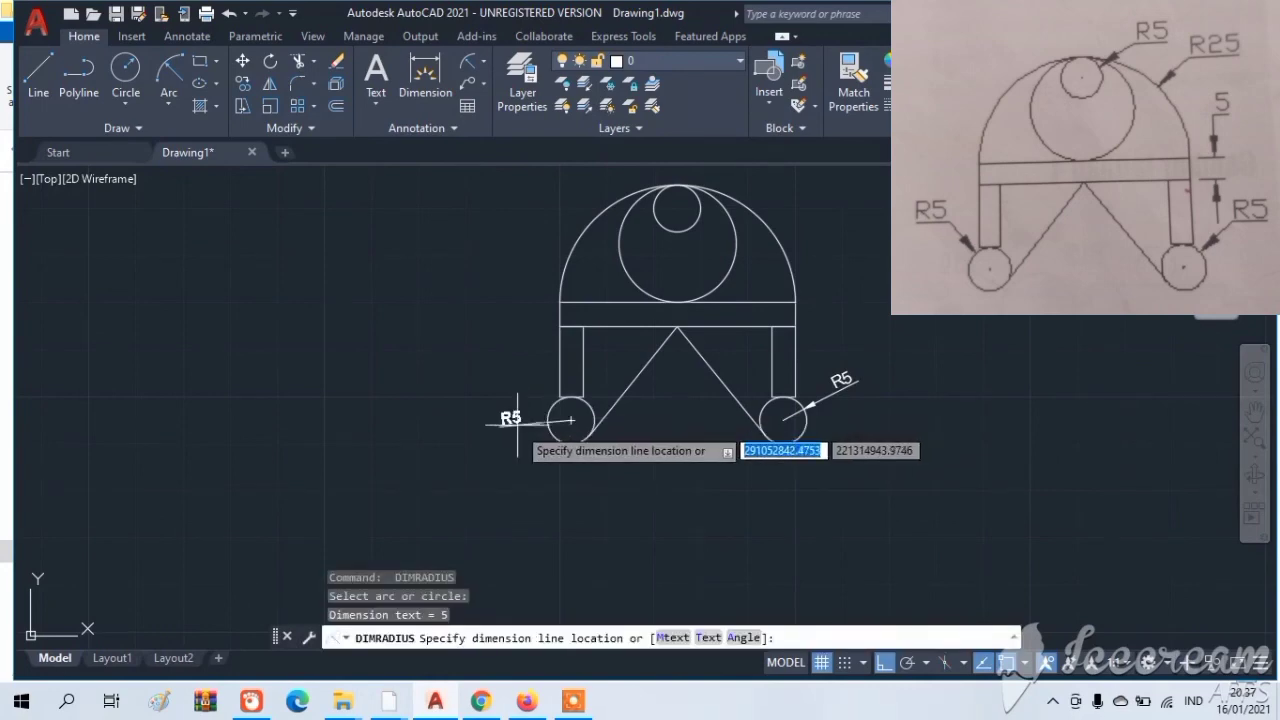
left_click(515, 421)
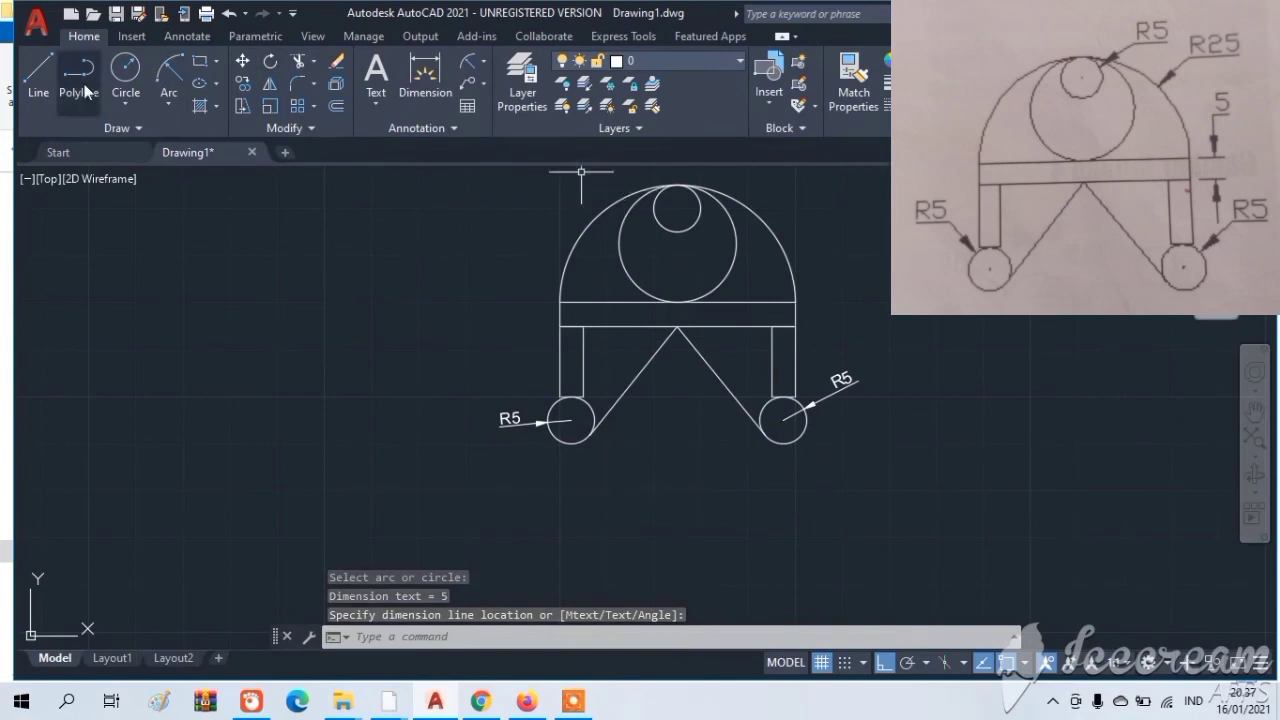
left_click(485, 60)
left_click(495, 104)
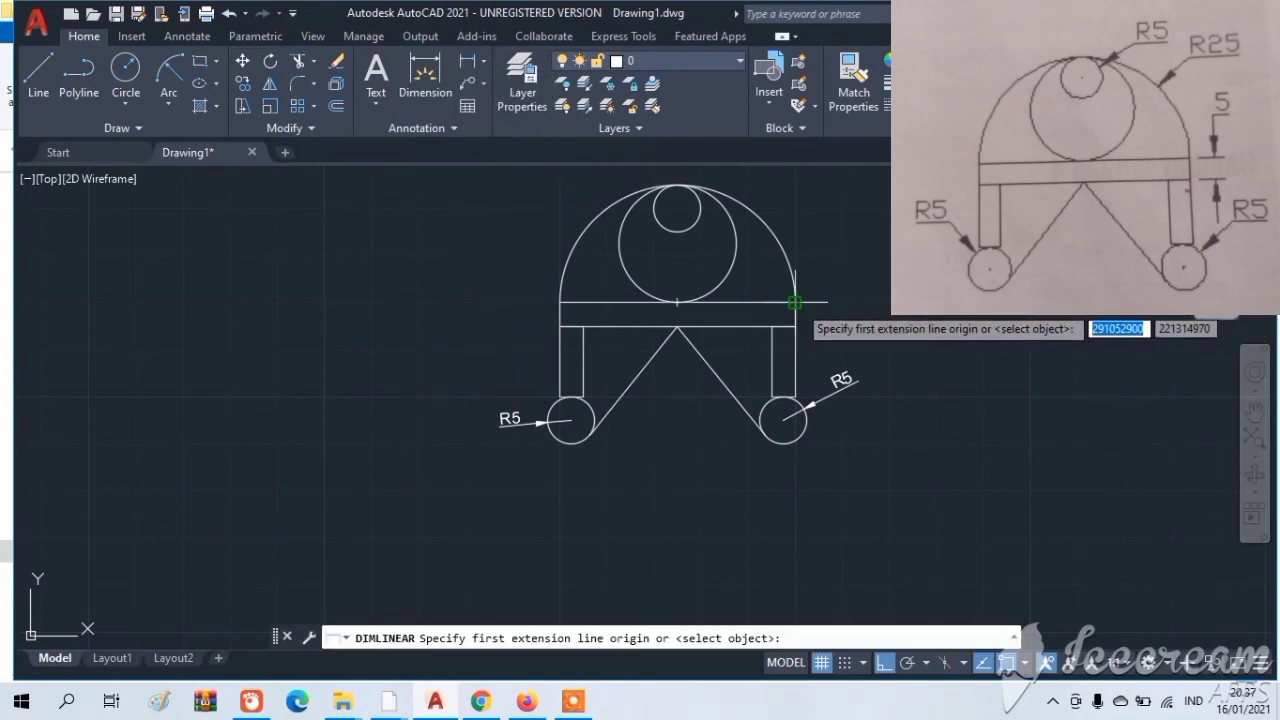
Dimension the crossbar's 5 thickness at its right end.
left_click(795, 301)
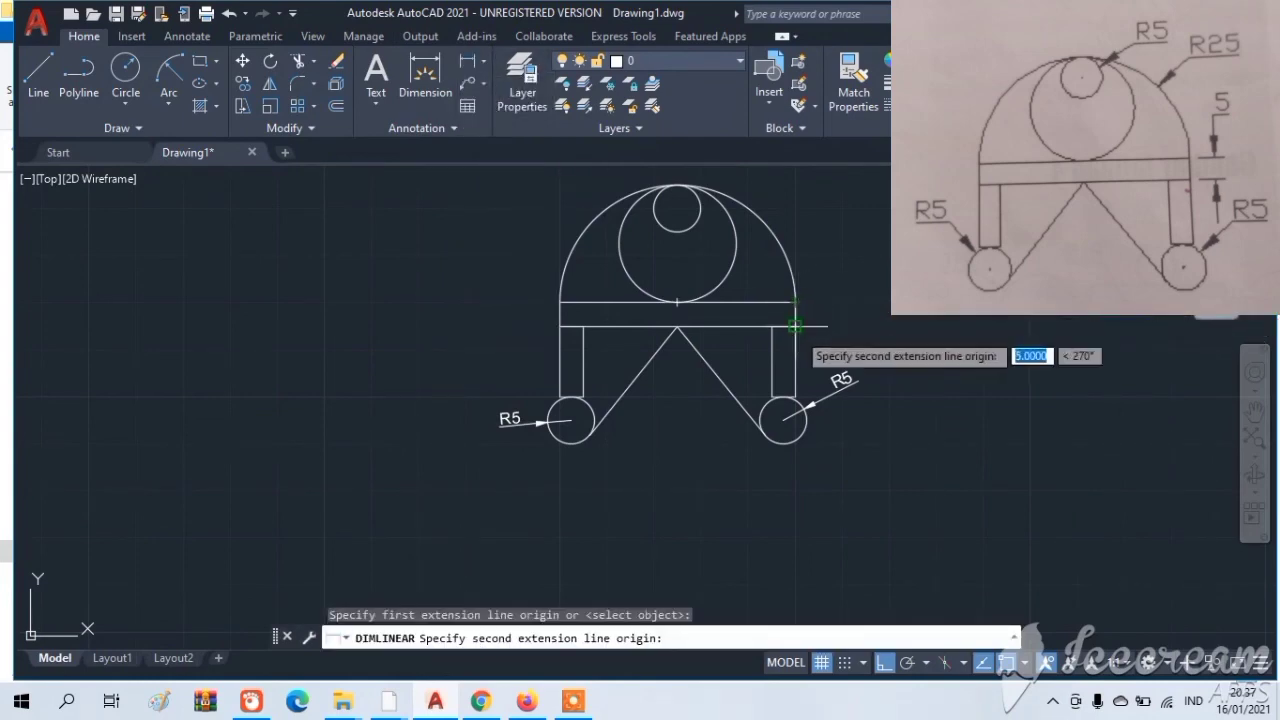
left_click(795, 325)
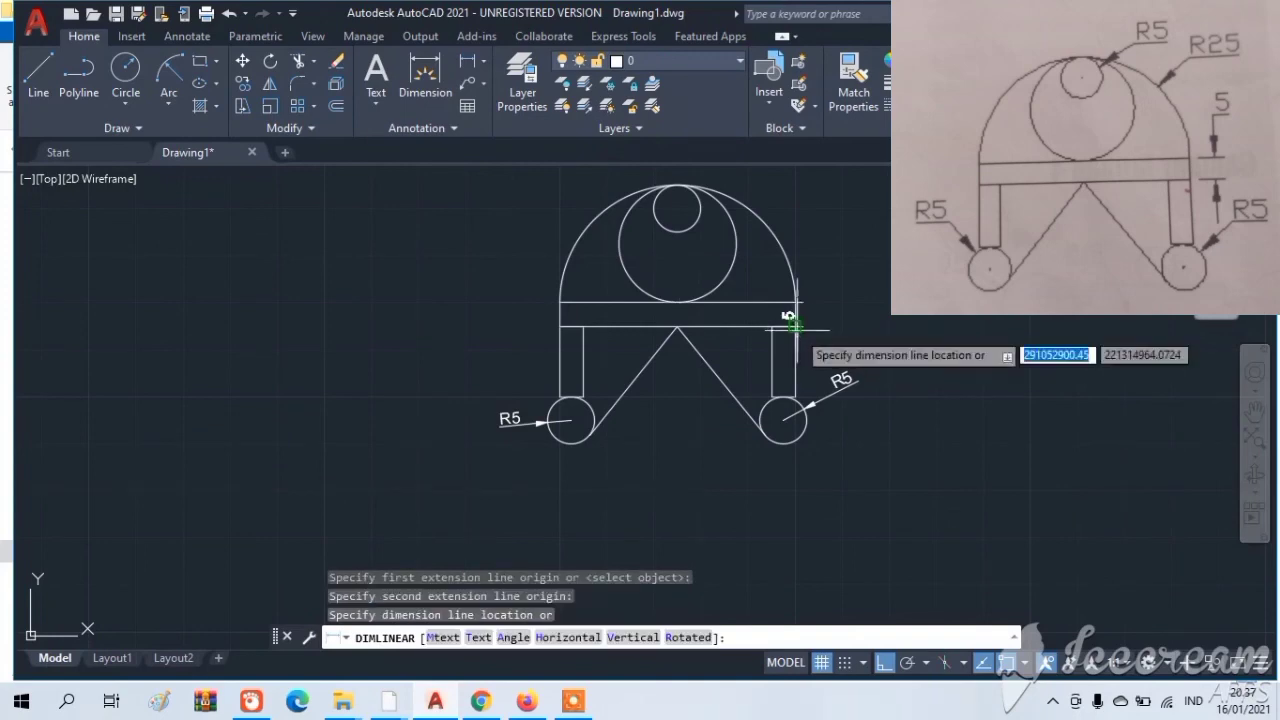
left_click(838, 315)
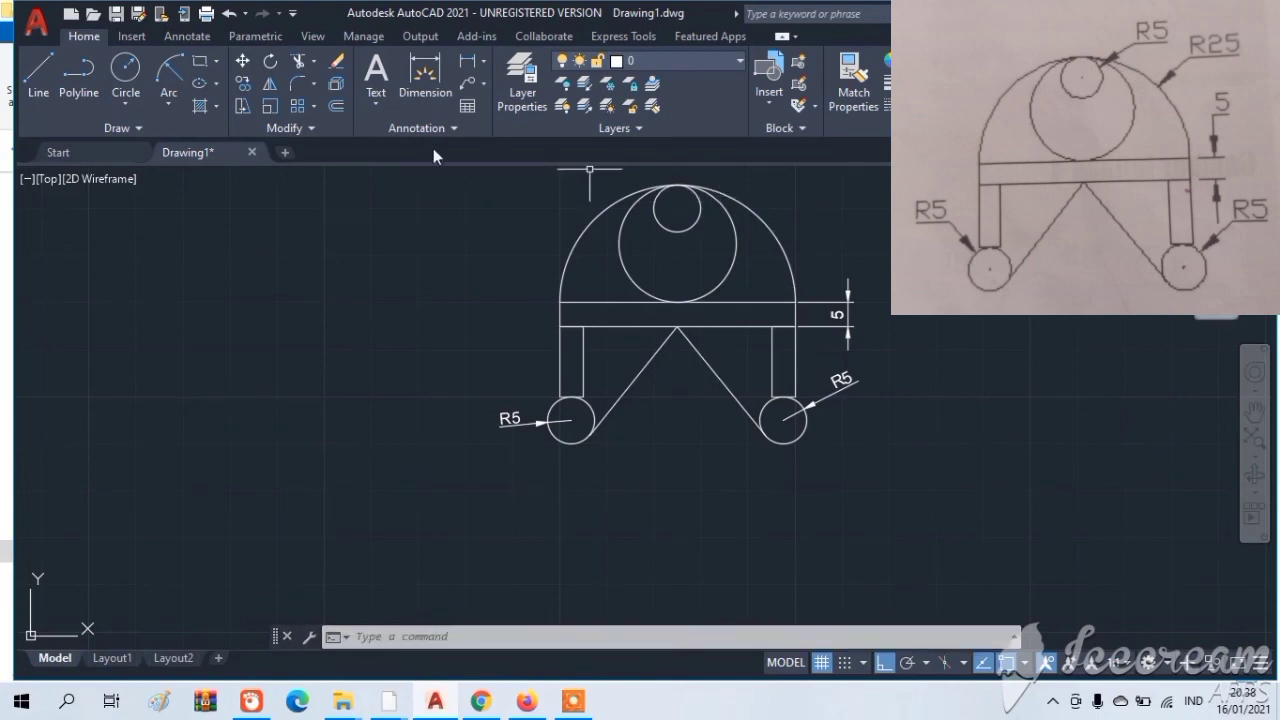
Add radius dimensions R25 to the large arc and R5 to the small top circle.
left_click(485, 63)
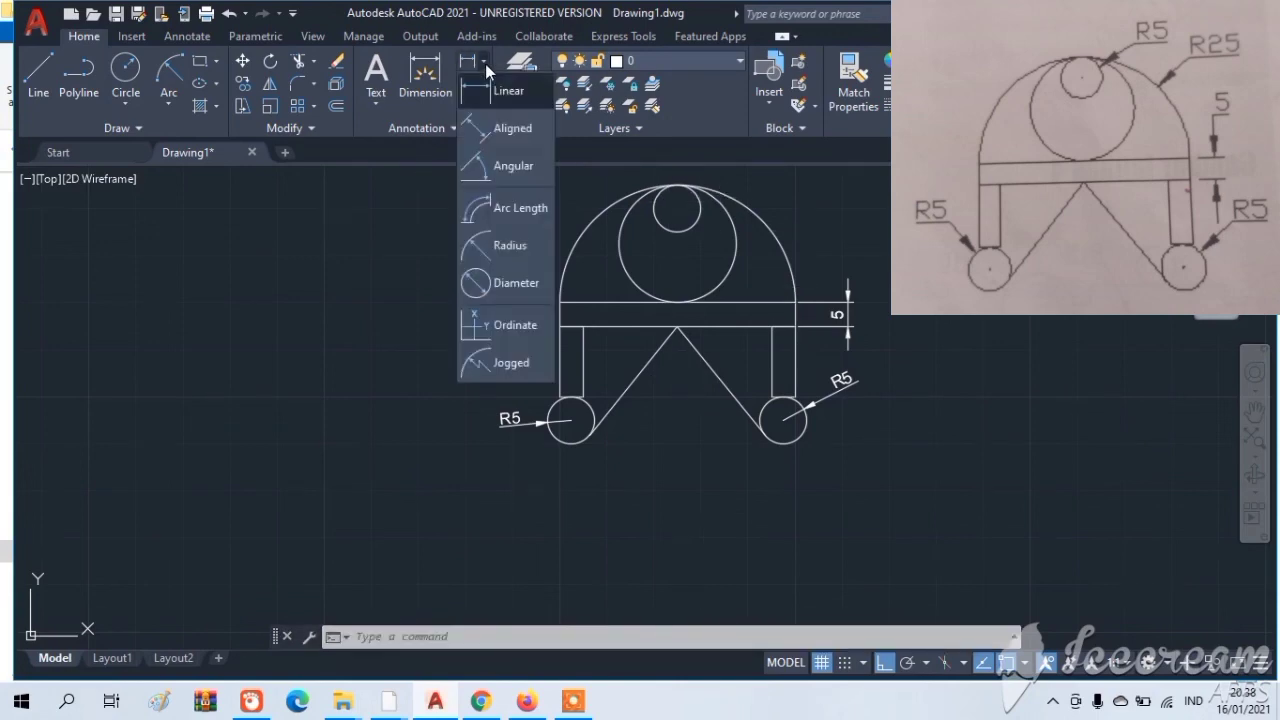
left_click(509, 247)
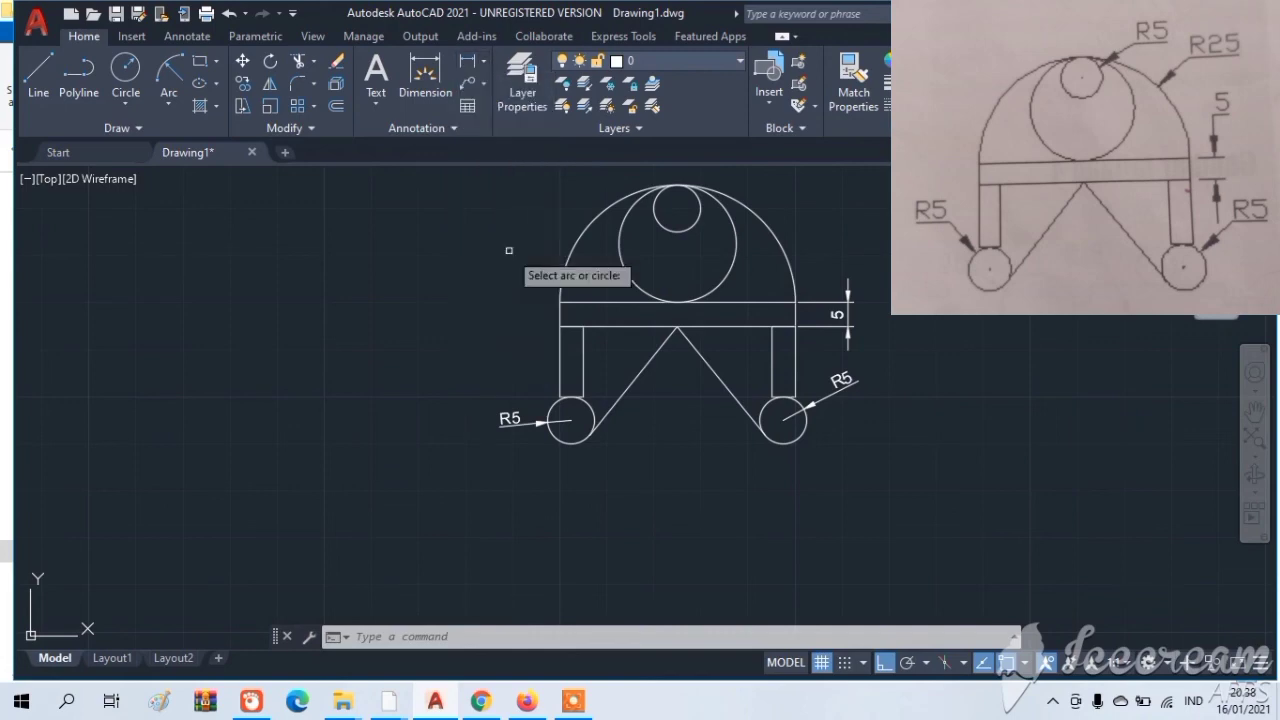
left_click(768, 222)
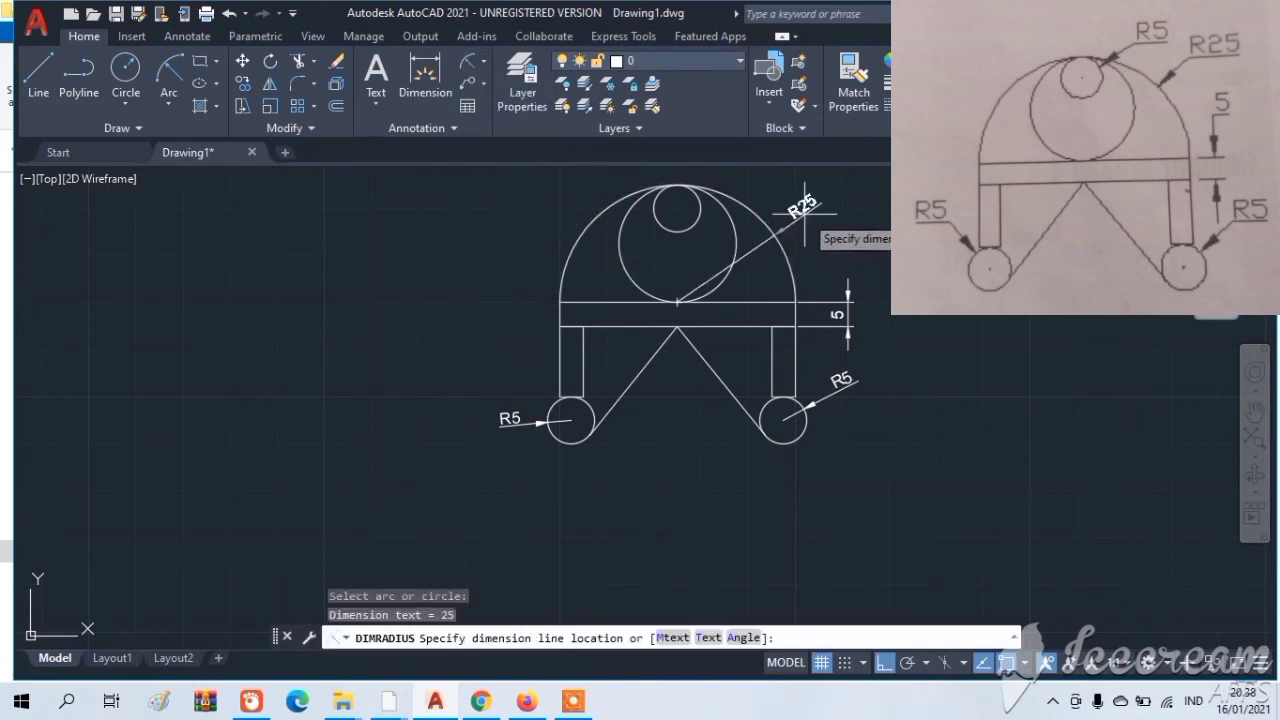
left_click(805, 212)
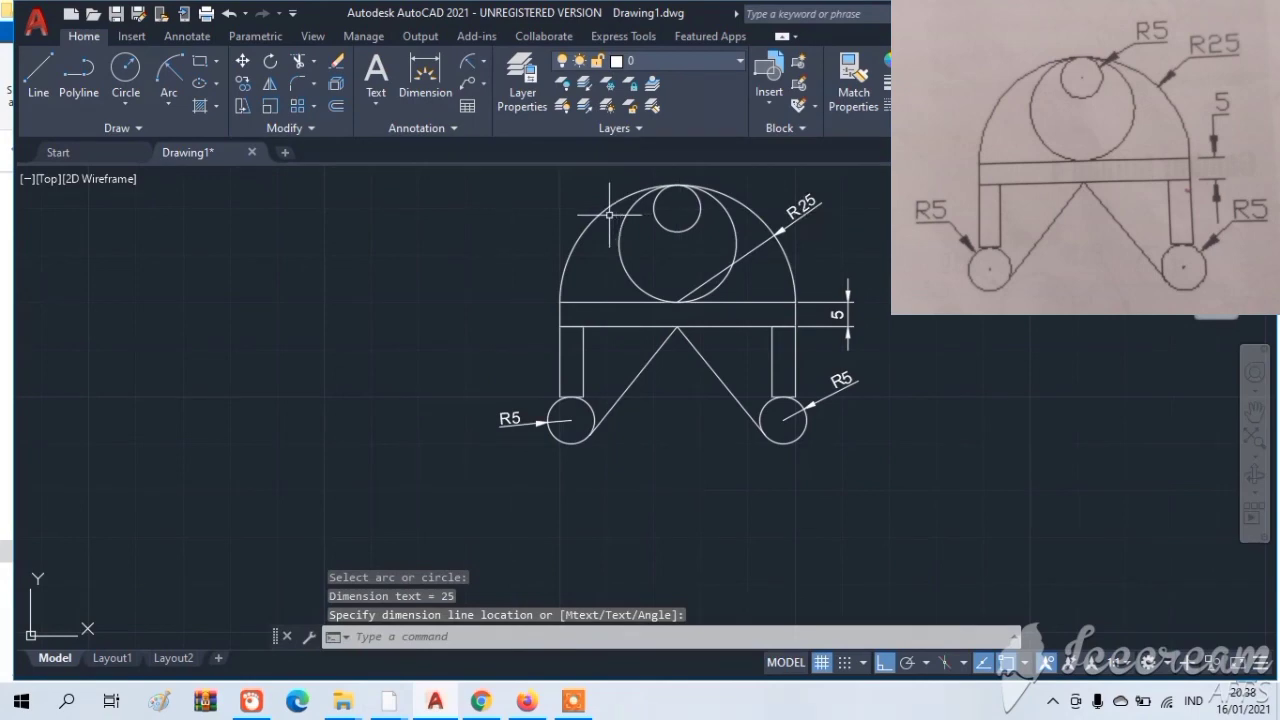
key("Return")
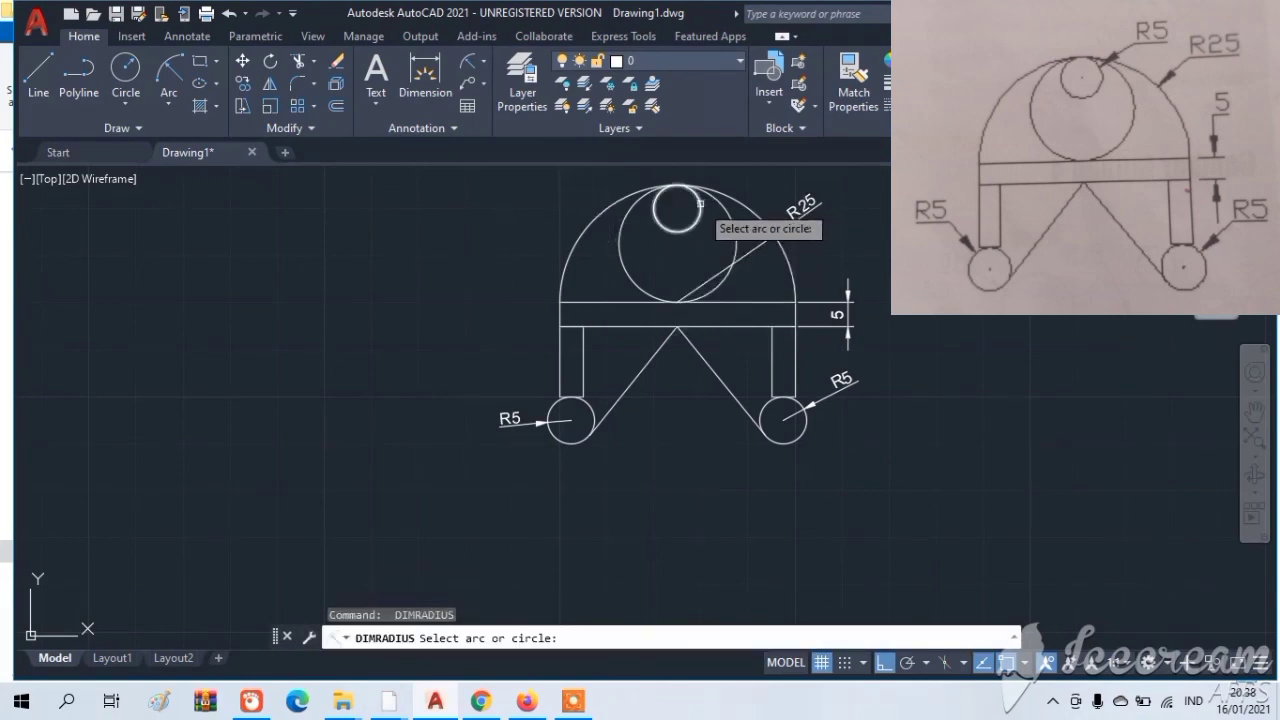
left_click(702, 200)
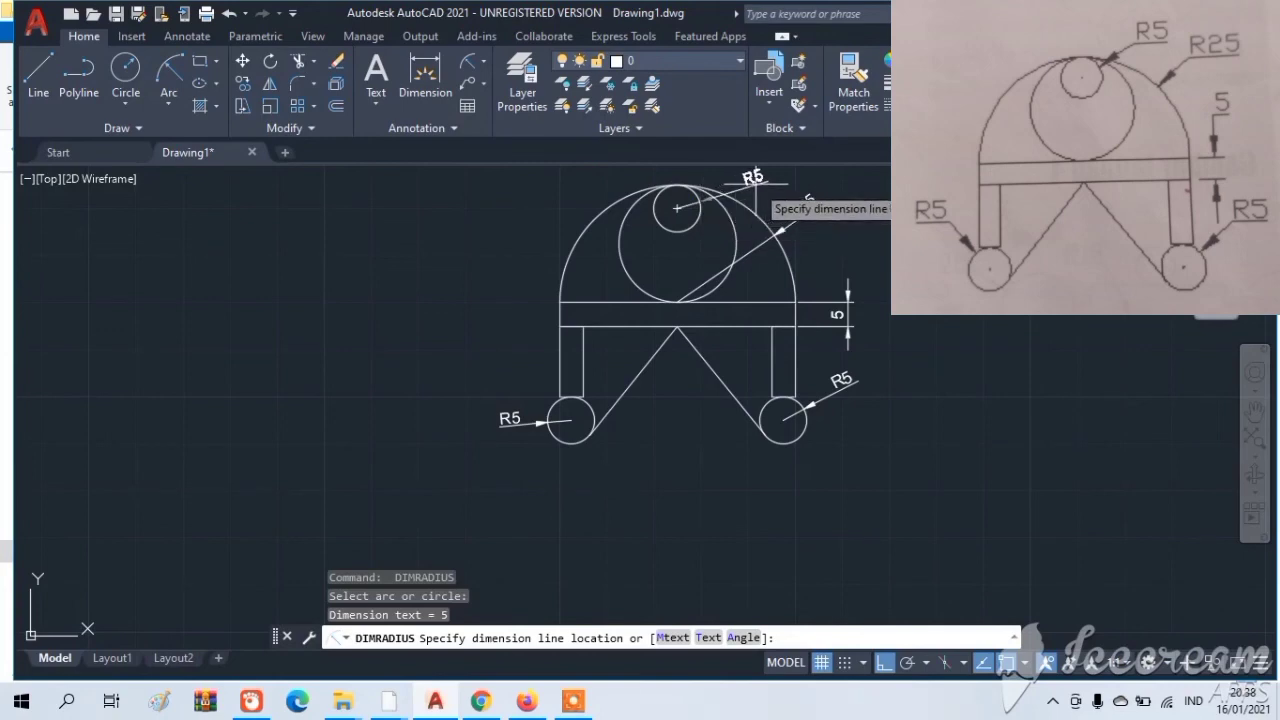
left_click(757, 185)
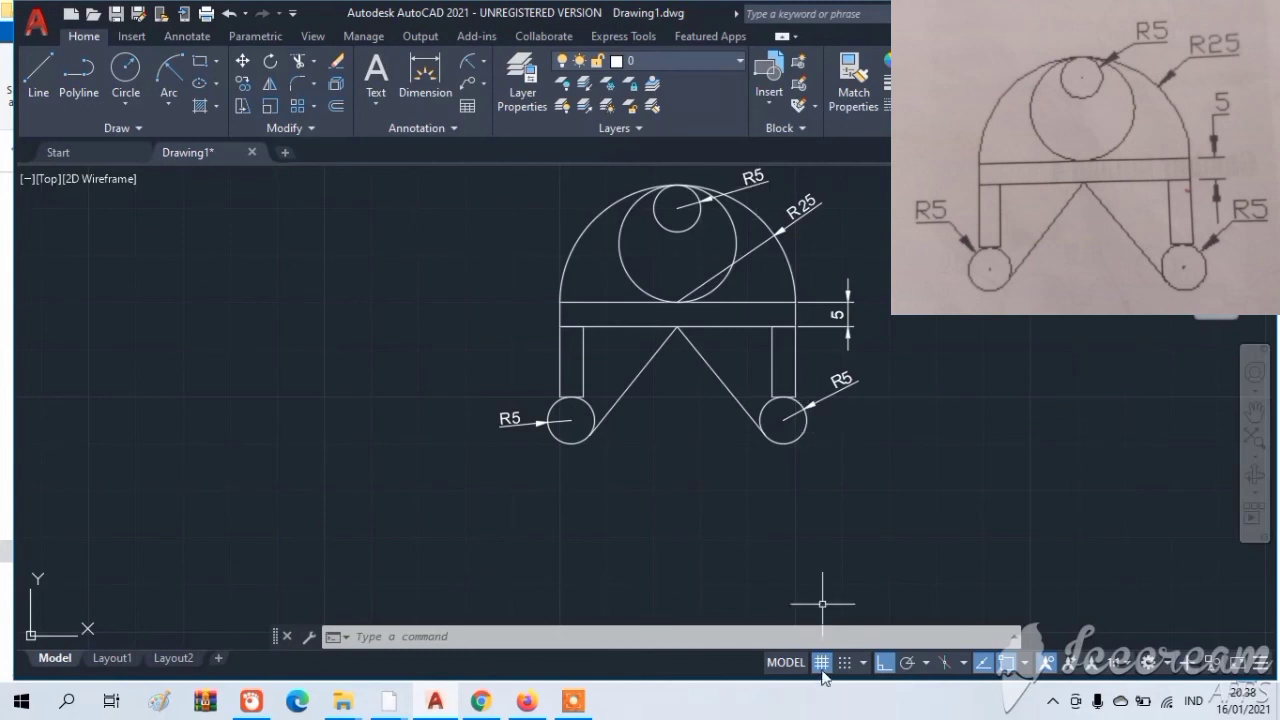
left_click(573, 700)
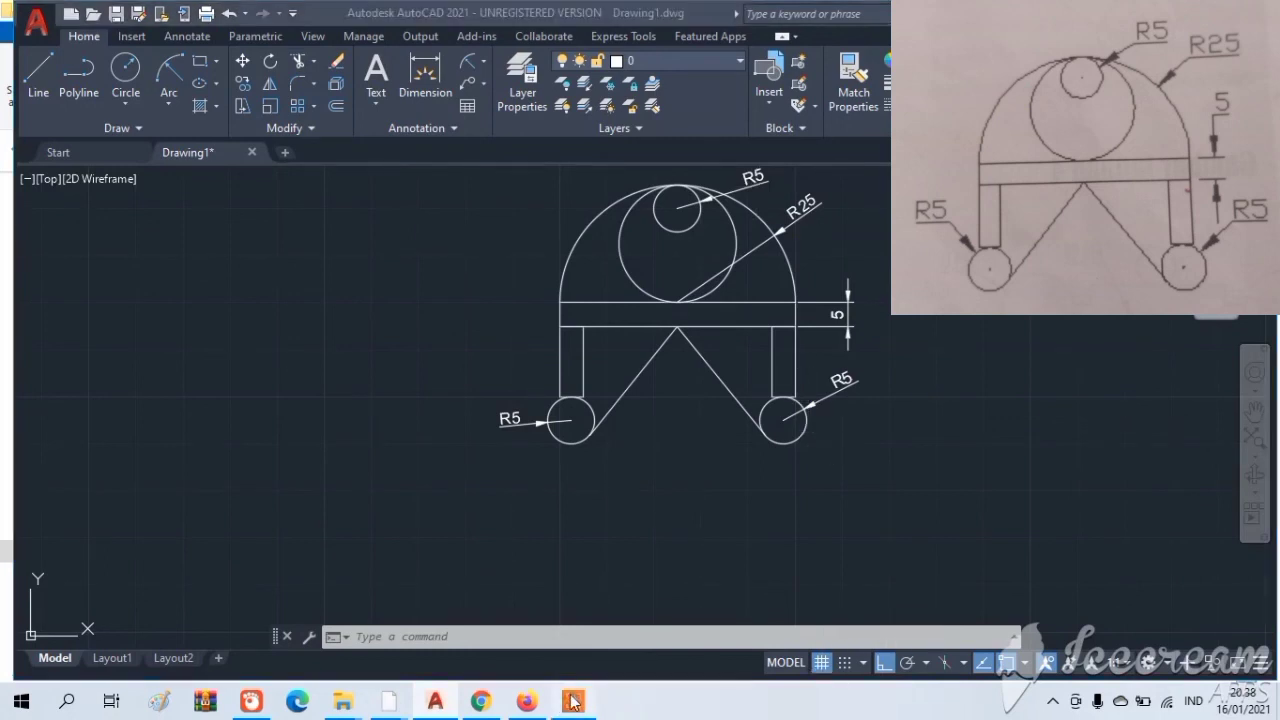